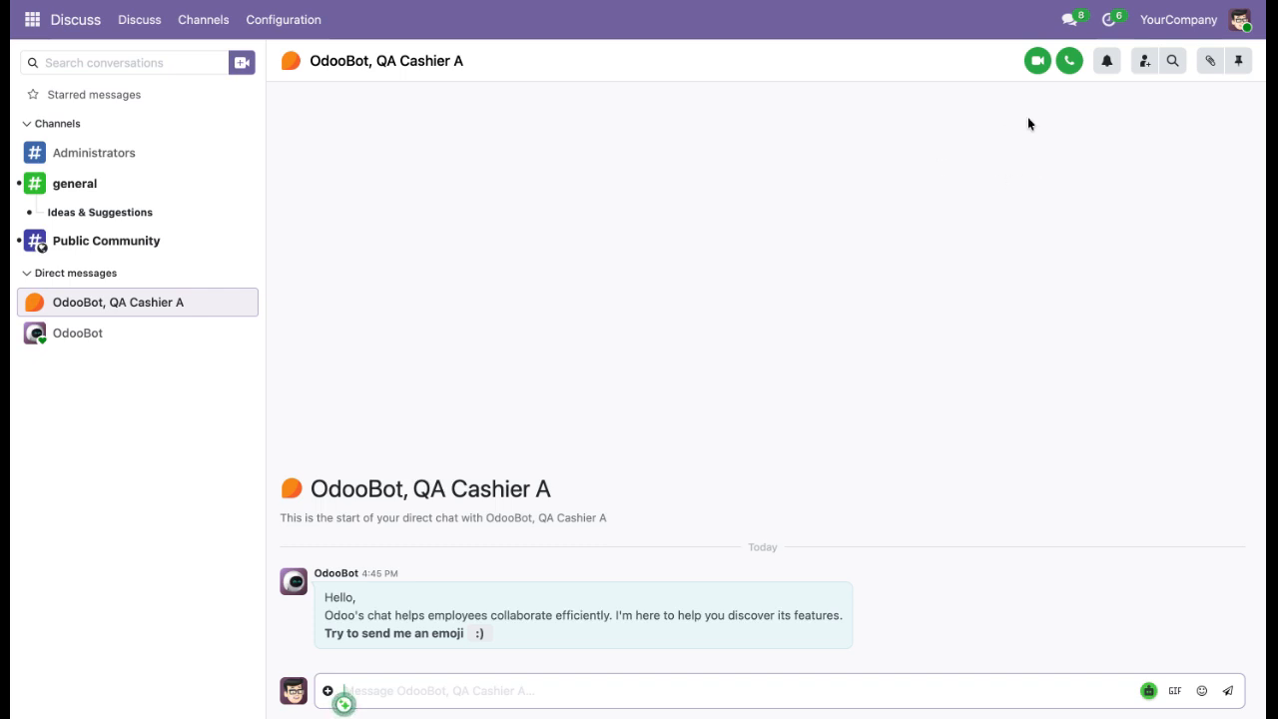
Log out and sign back in as the administrator user, entering the account password.
click(1239, 20)
click(1168, 213)
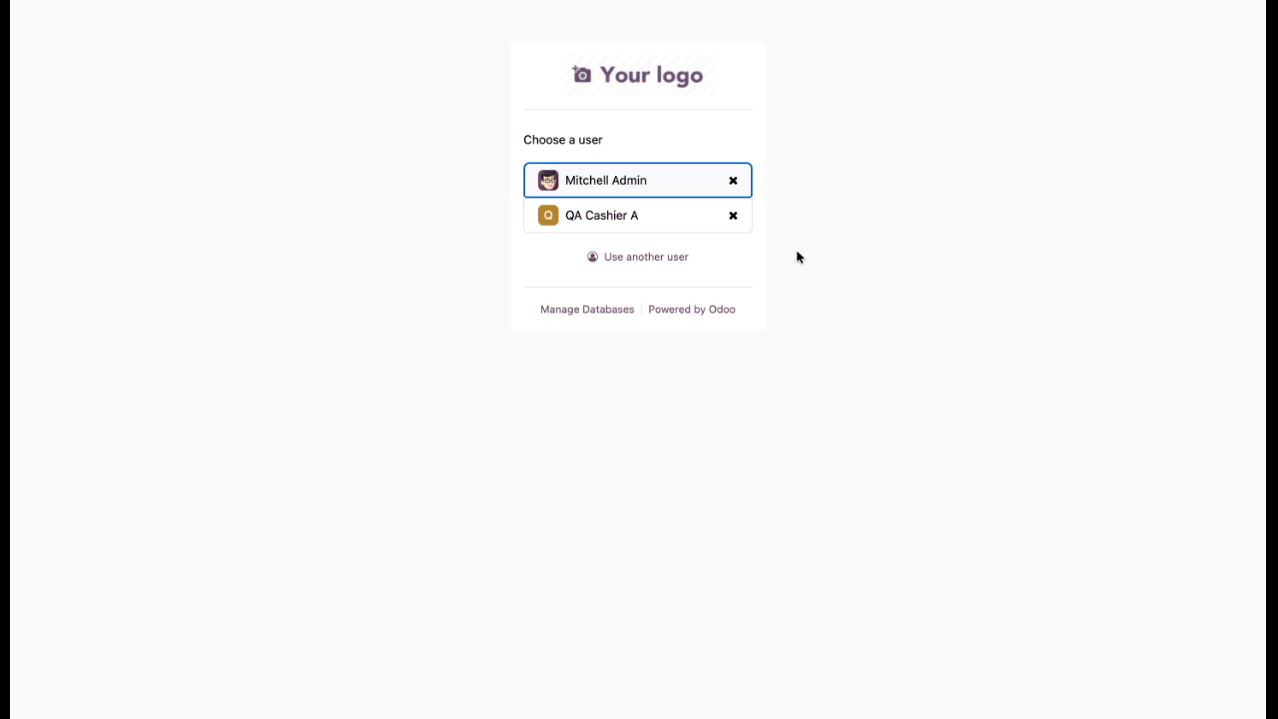
click(638, 192)
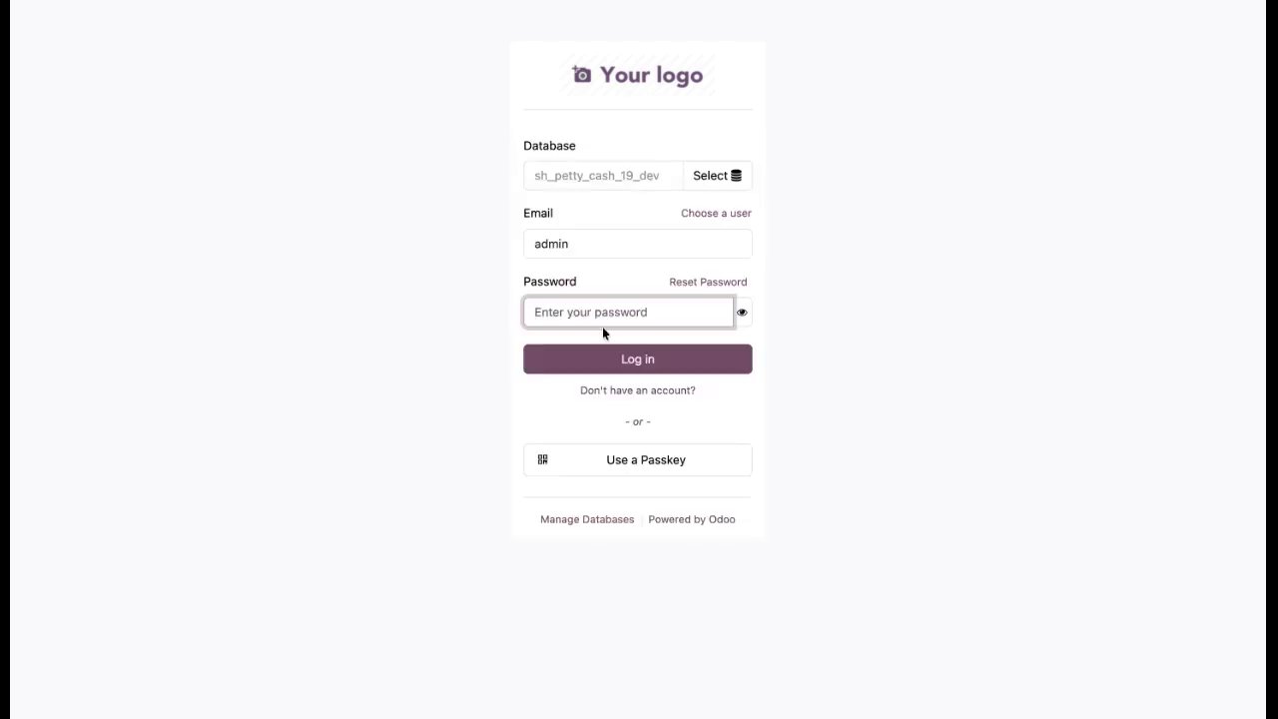
text(admin)
key(Return)
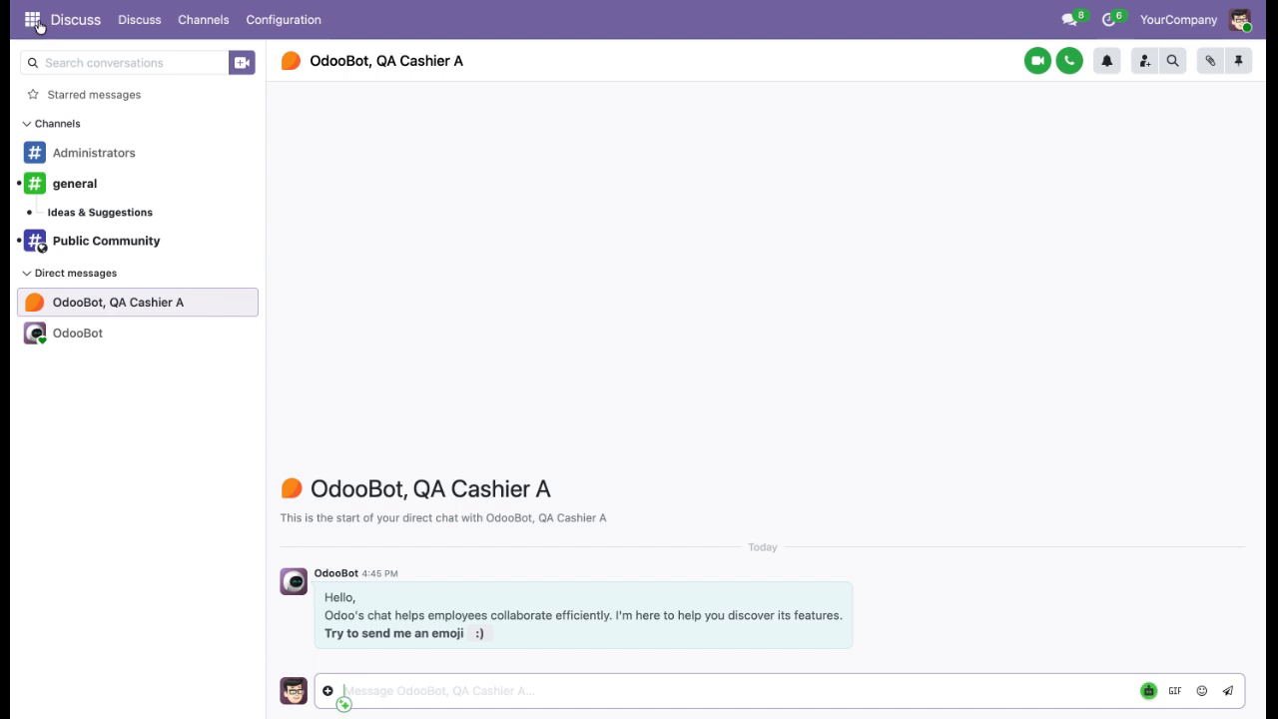
Open Settings with developer mode active and open the list of users to manage.
click(32, 19)
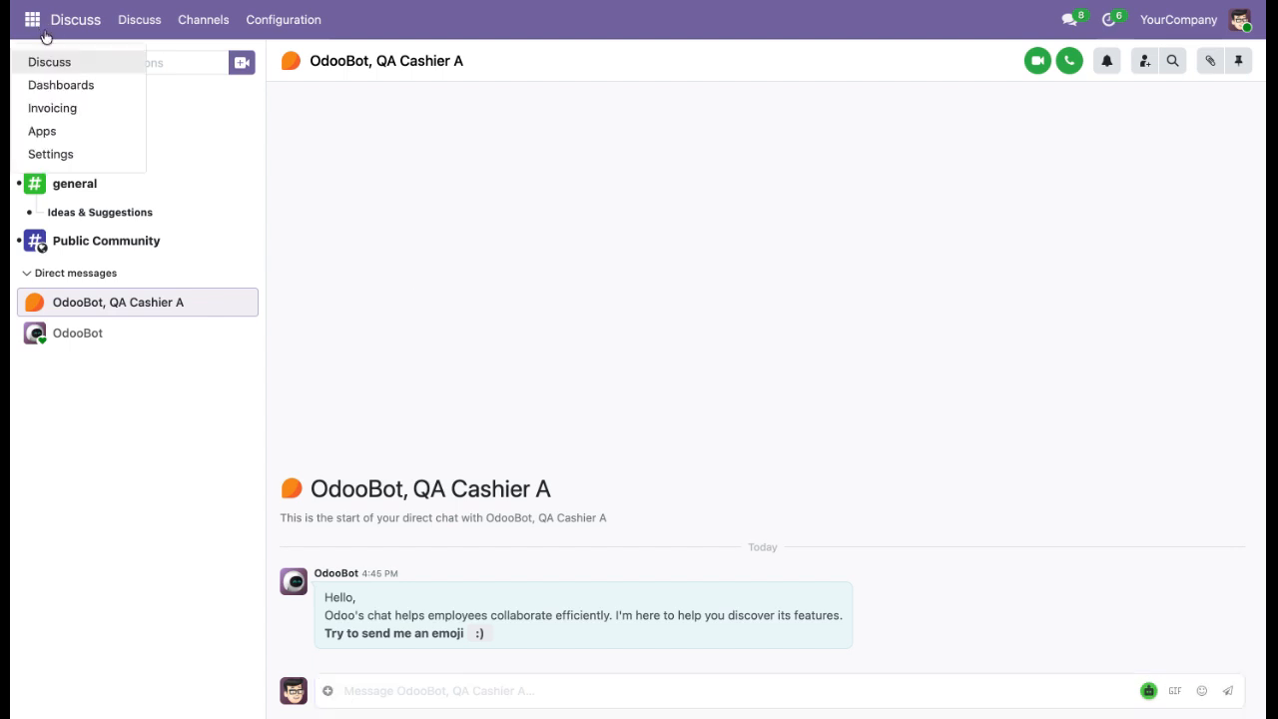
click(80, 153)
scroll(469, 289, down, 13)
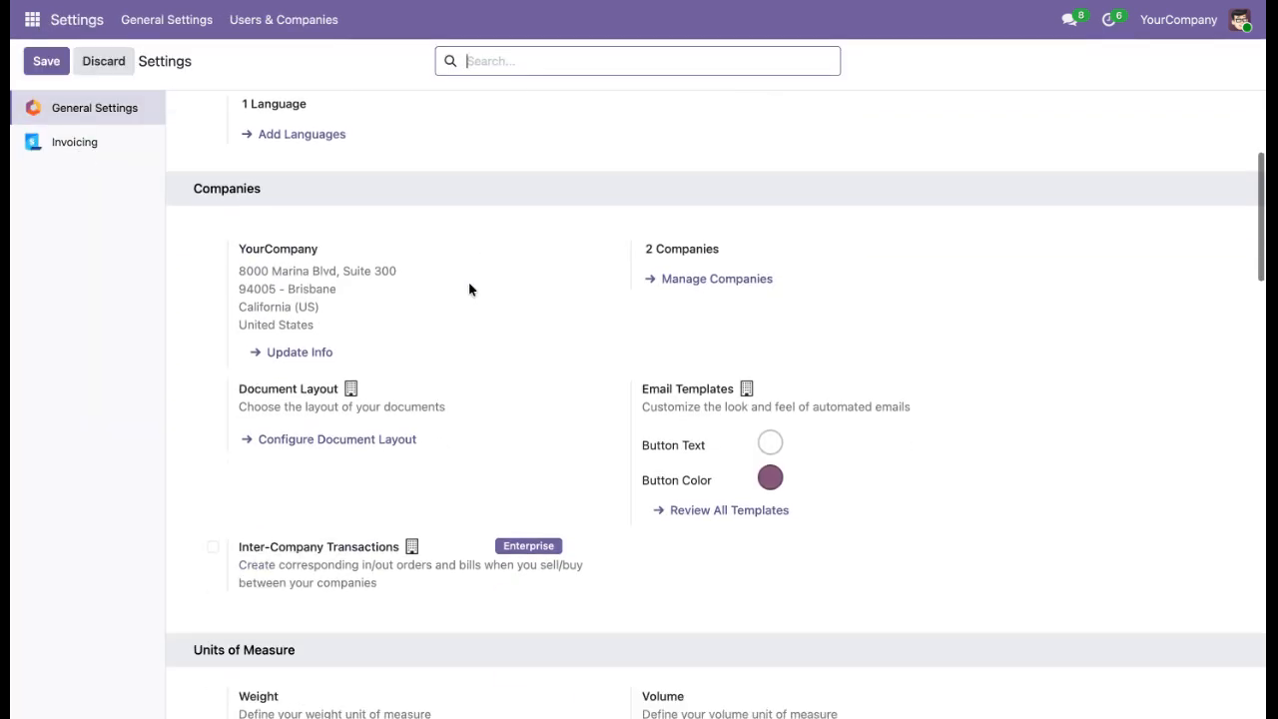
scroll(451, 394, down, 10)
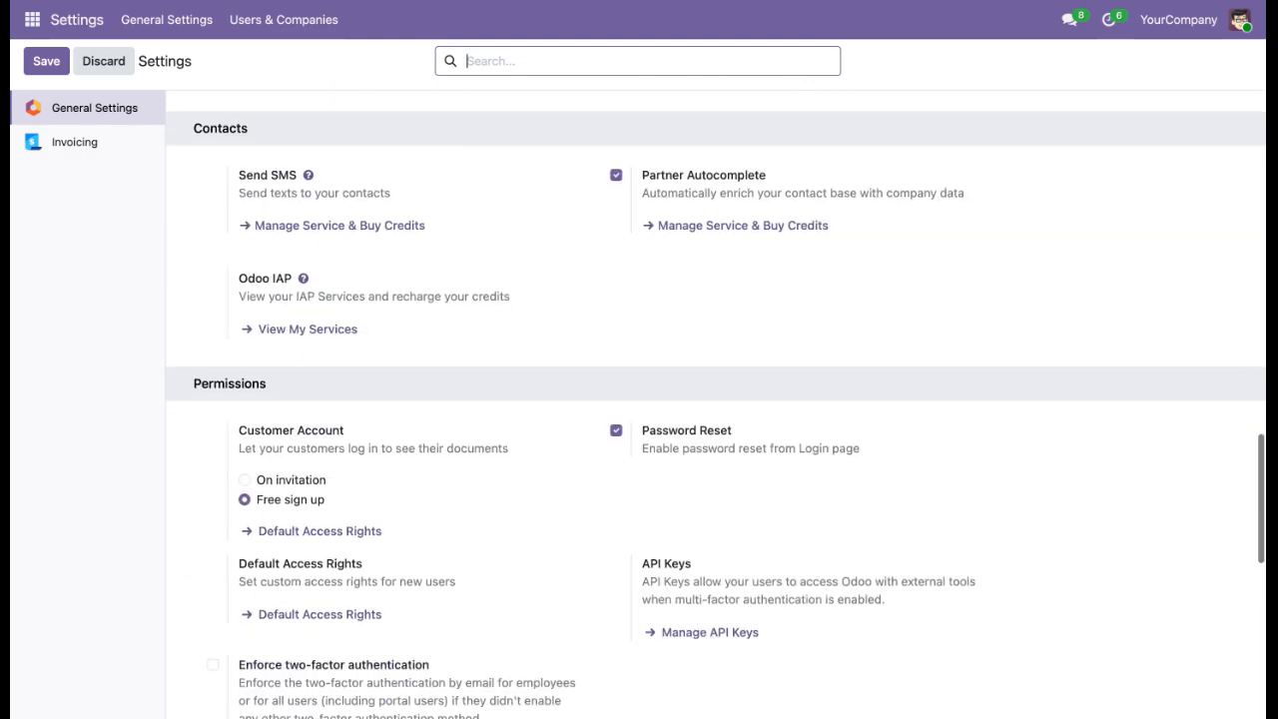
click(386, 507)
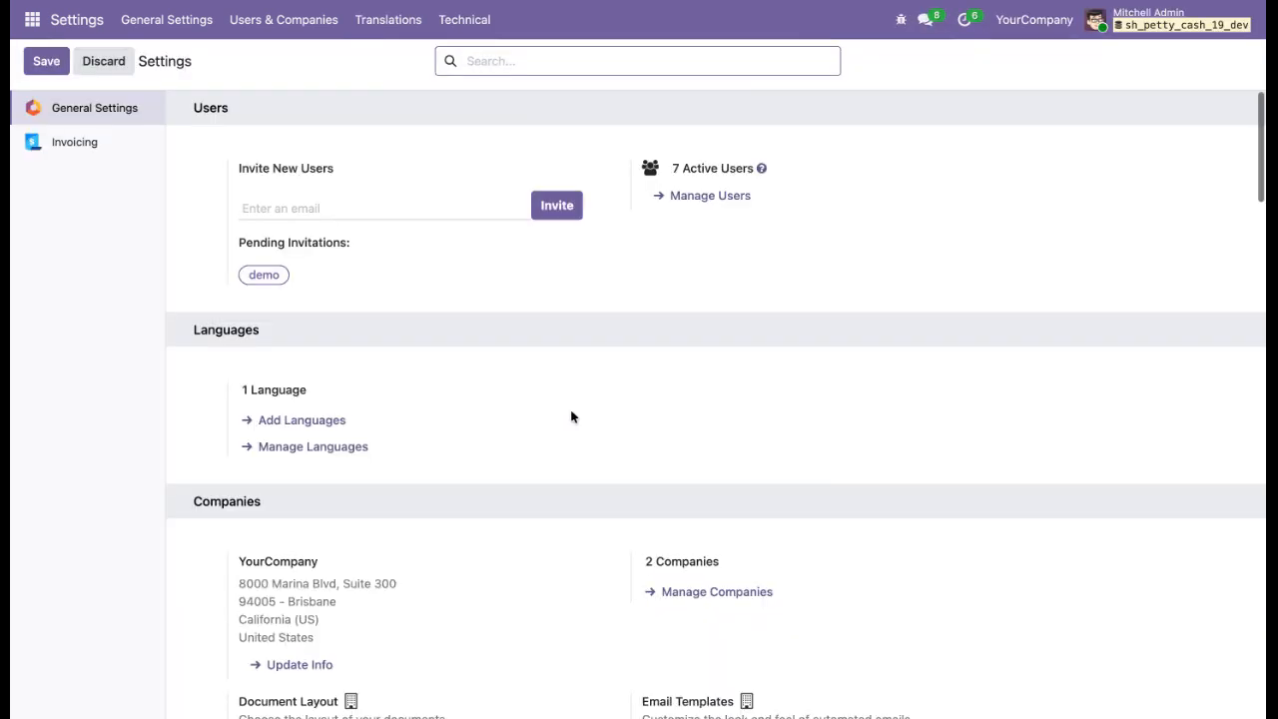
click(727, 200)
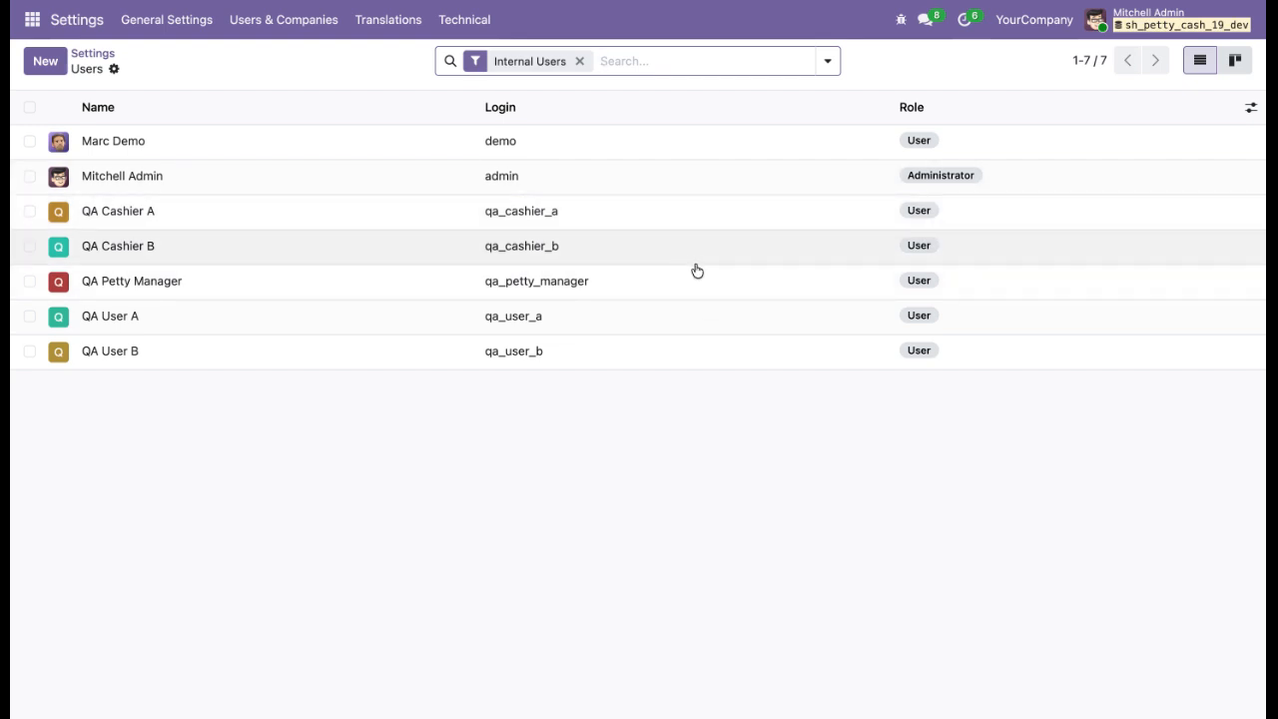
Inspect the Mitchell Admin user's access rights and extra rights, including petty cash roles.
click(699, 190)
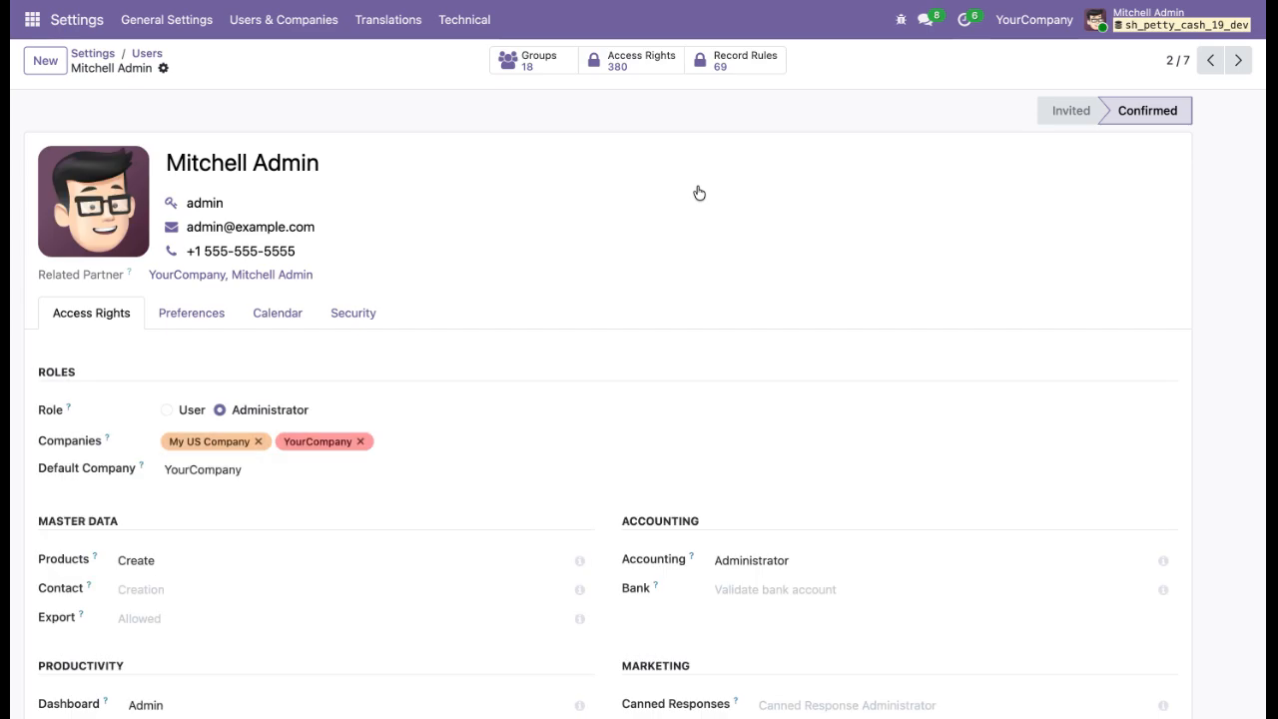
scroll(690, 313, down, 5)
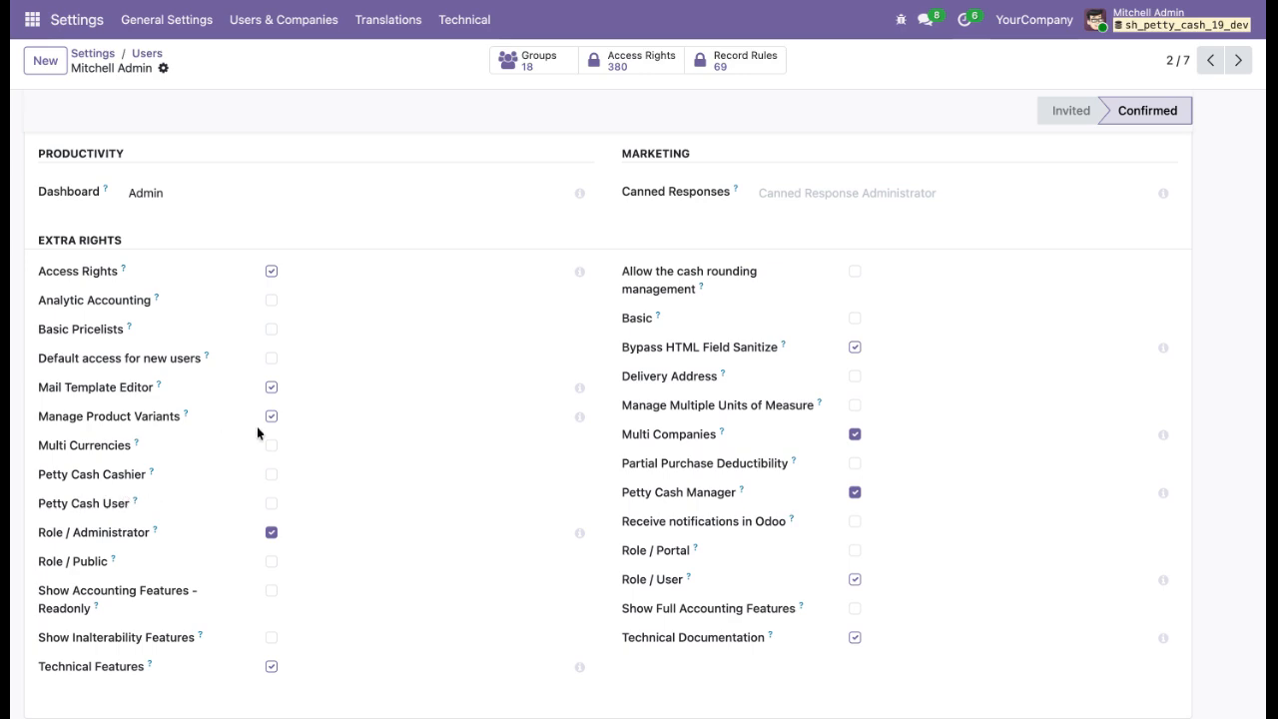
scroll(257, 432, up, 5)
scroll(277, 191, down, 4)
scroll(480, 477, down, 3)
click(148, 55)
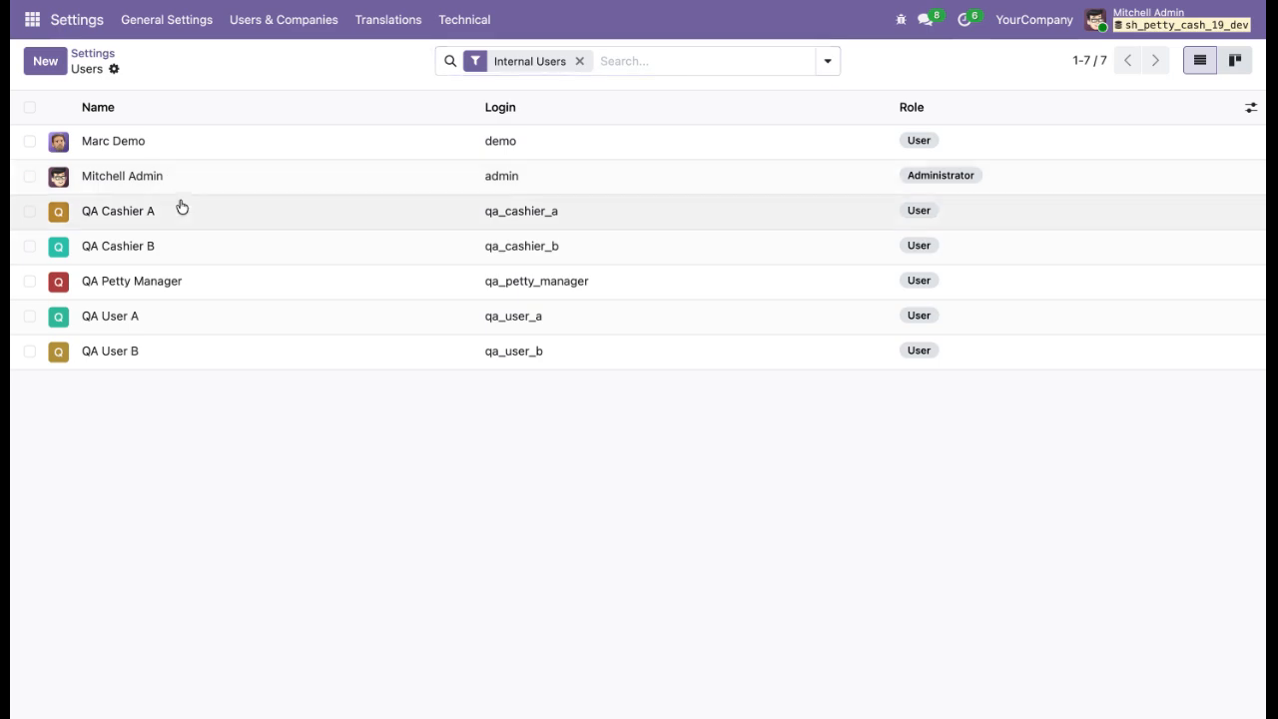
Inspect the QA Cashier A user's access rights and extra rights, then return to Settings.
click(180, 208)
scroll(346, 442, down, 10)
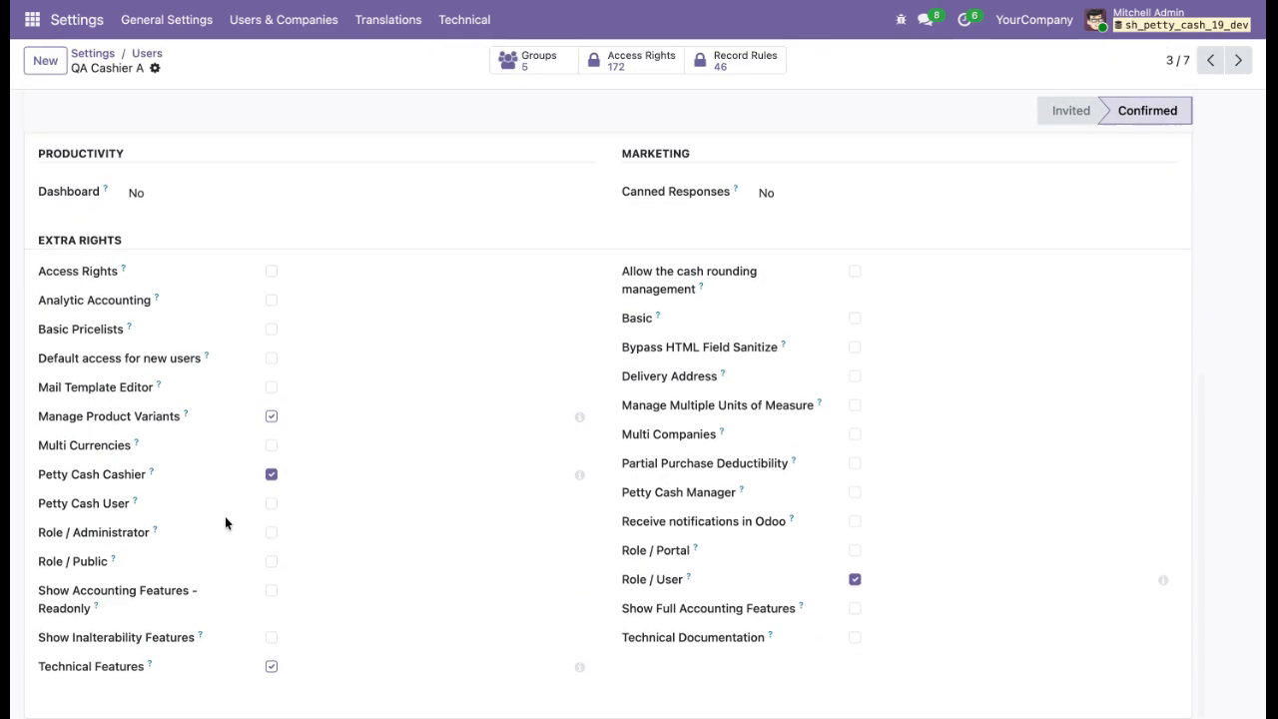
scroll(259, 362, up, 10)
scroll(283, 550, down, 10)
scroll(137, 453, up, 10)
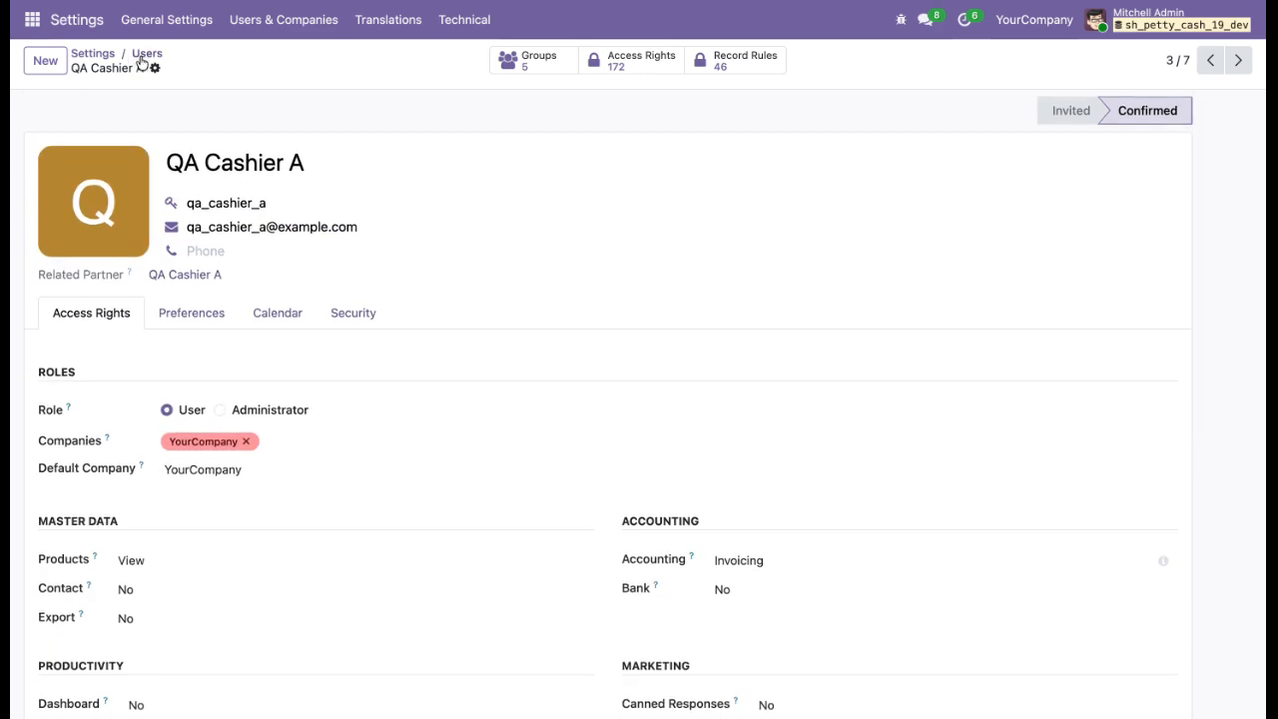
click(144, 54)
click(76, 55)
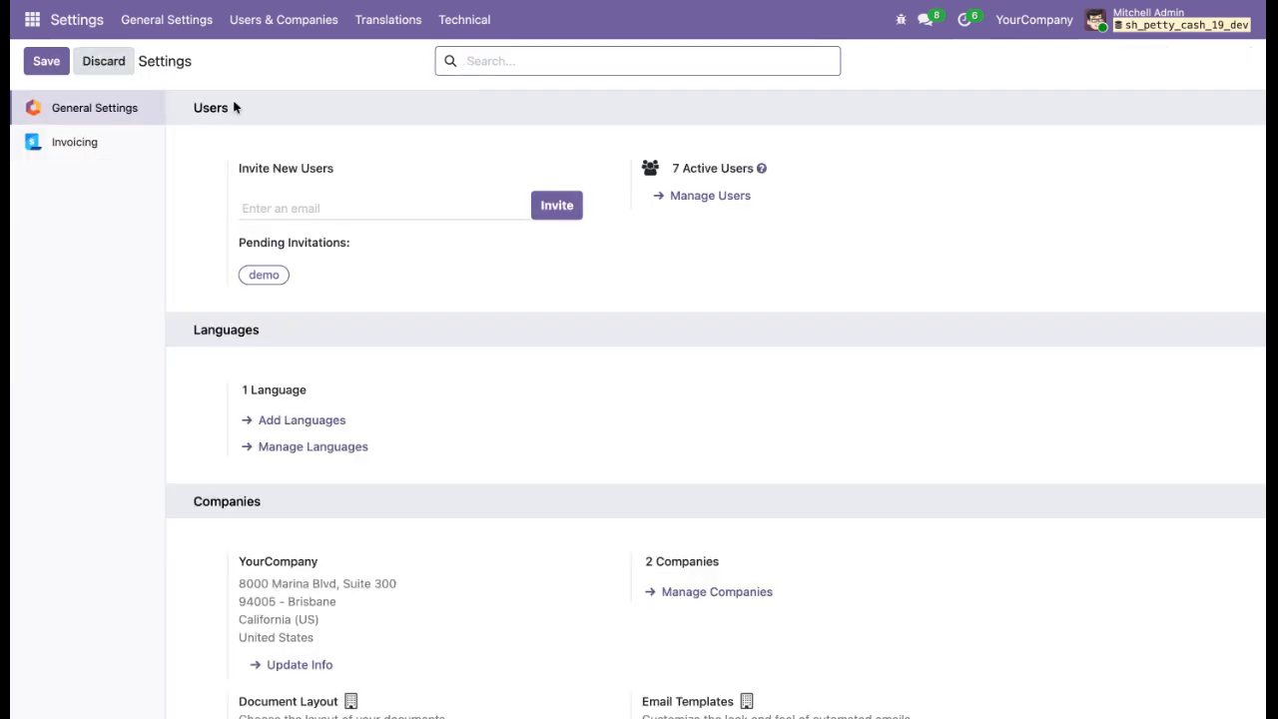
Open Invoicing and browse the Petty Cash dashboard and the My Voucher list.
click(36, 19)
click(58, 107)
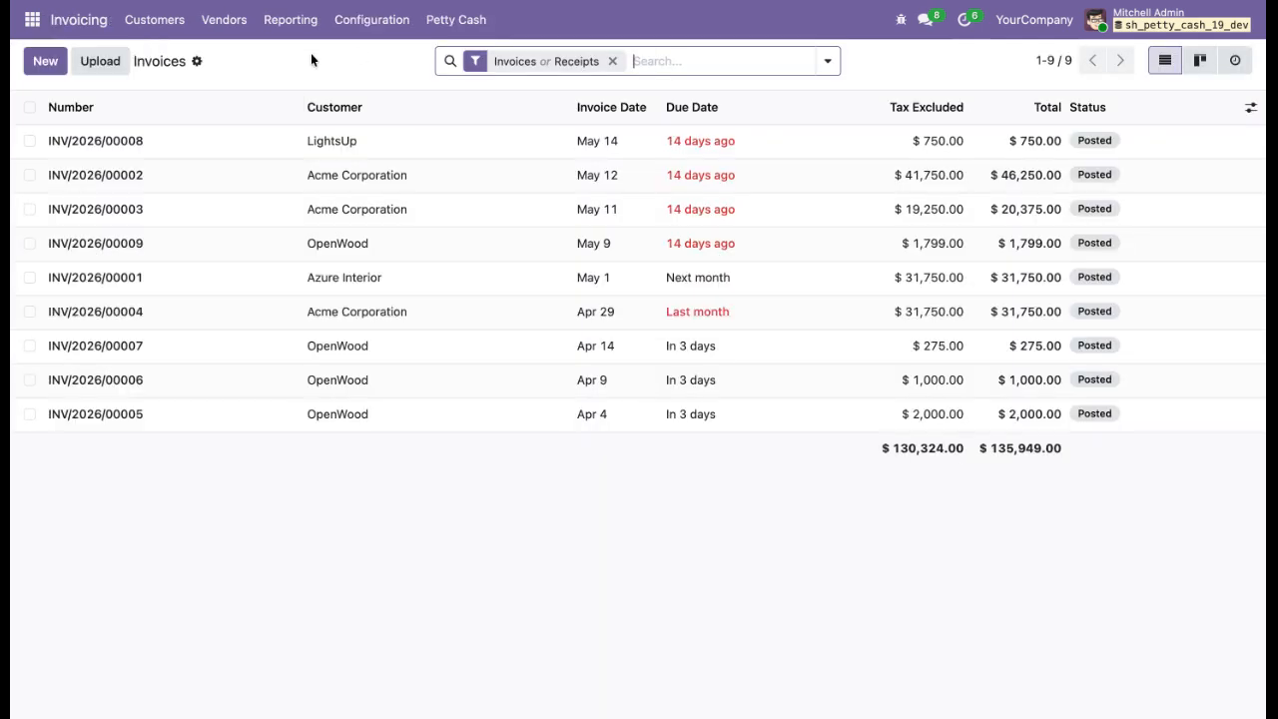
click(450, 27)
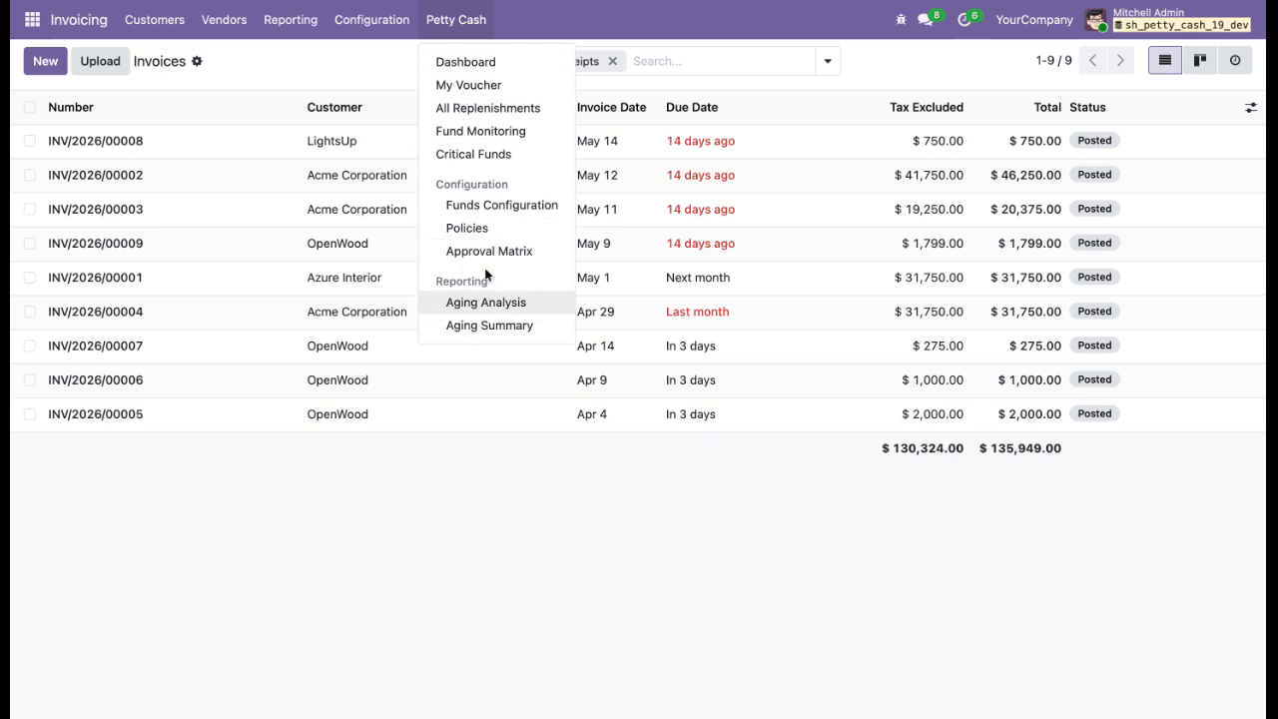
click(513, 66)
click(454, 20)
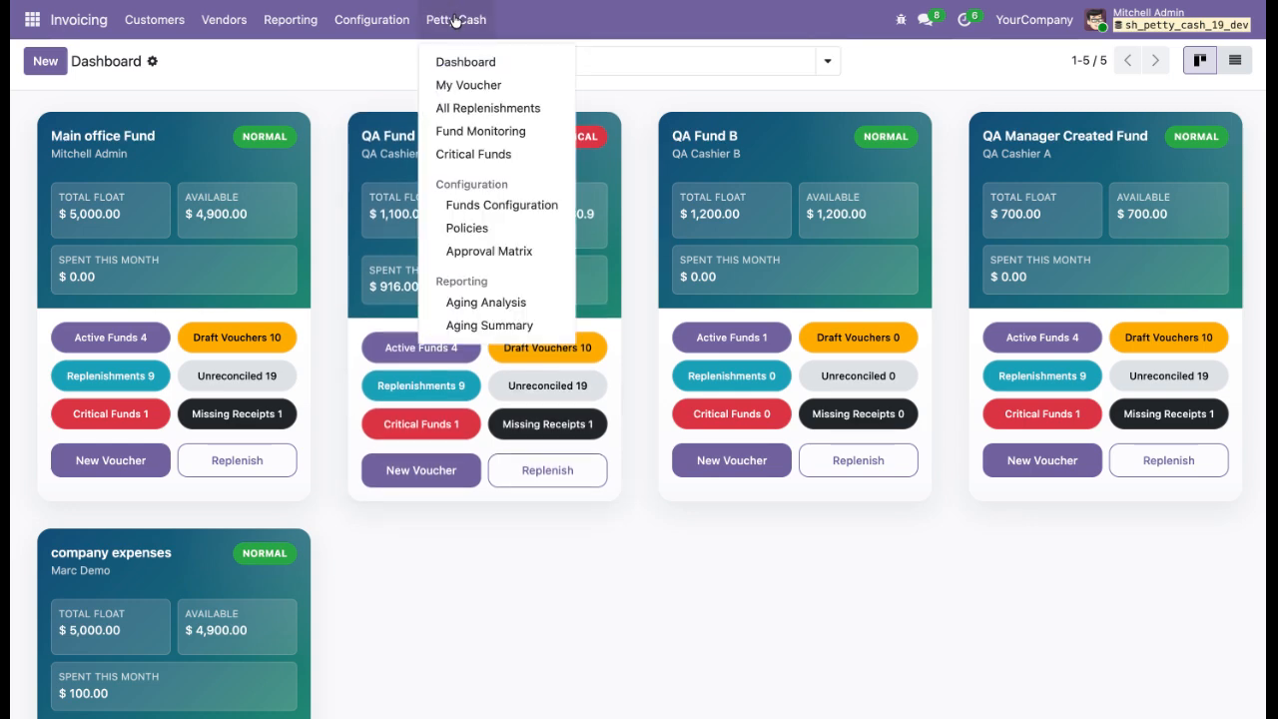
click(467, 85)
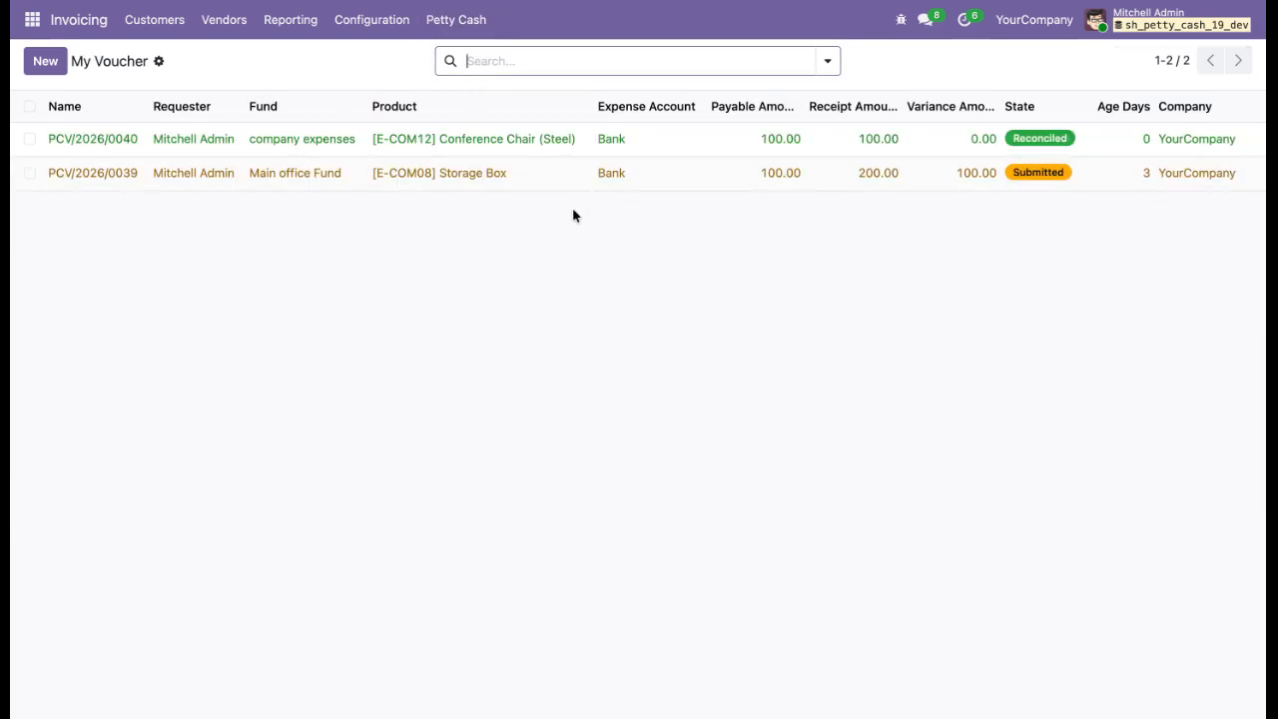
Open the petty cash Funds Configuration list and review the Main office Fund record.
click(472, 31)
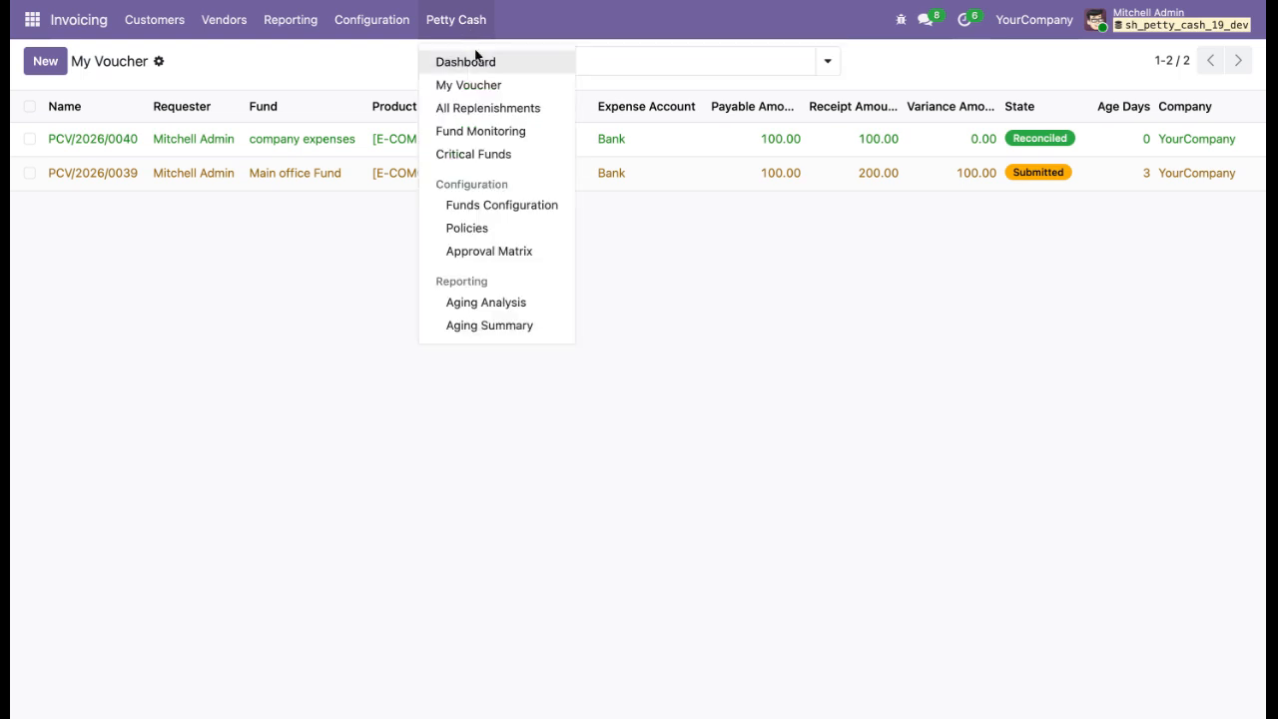
click(519, 207)
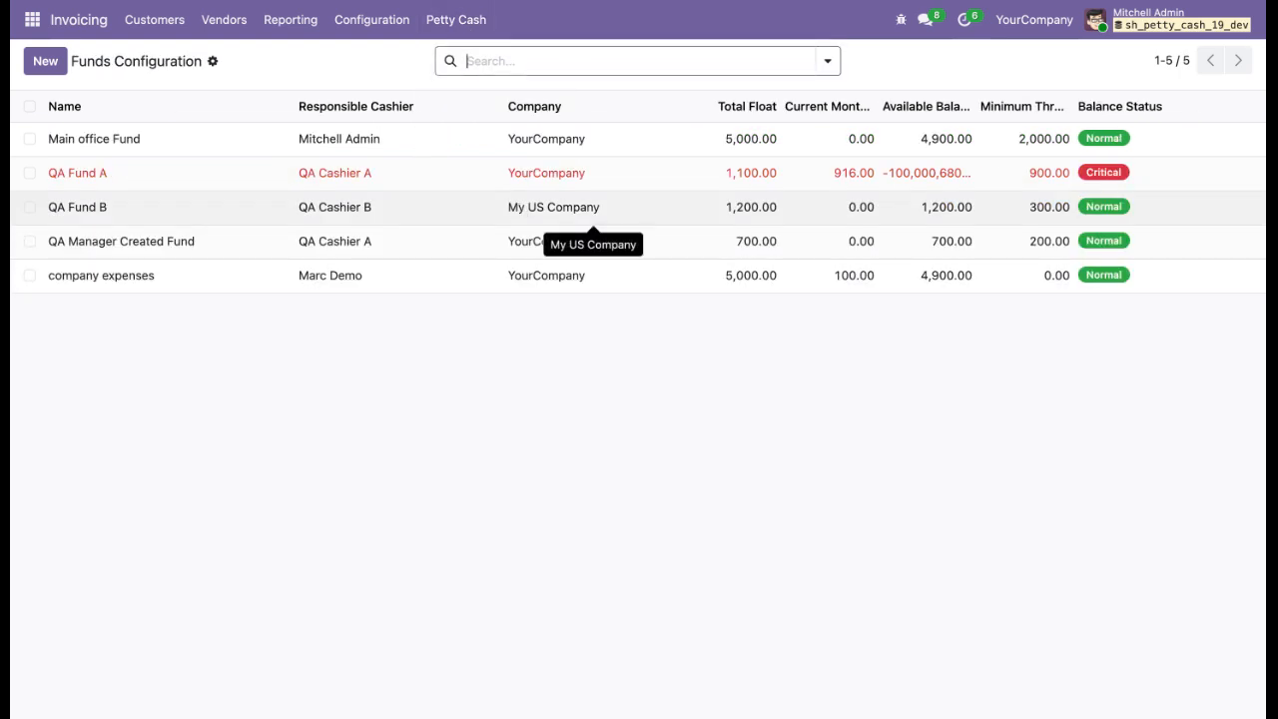
click(510, 146)
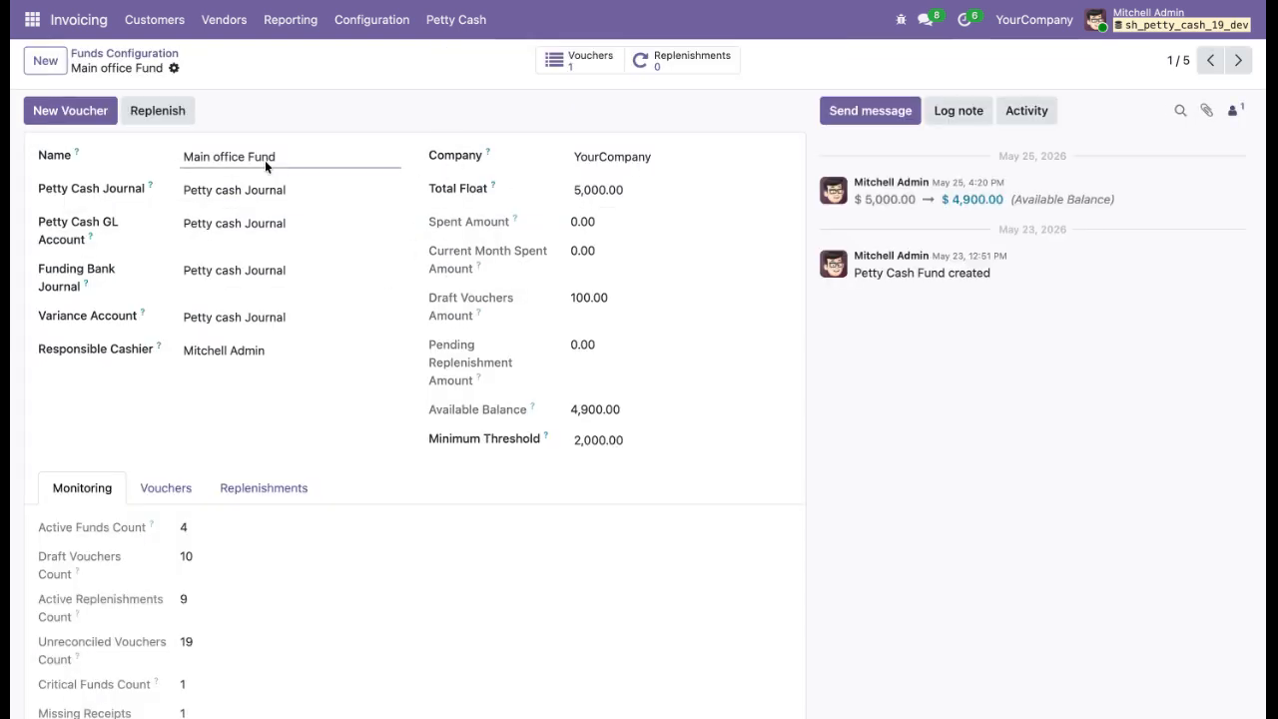
click(132, 54)
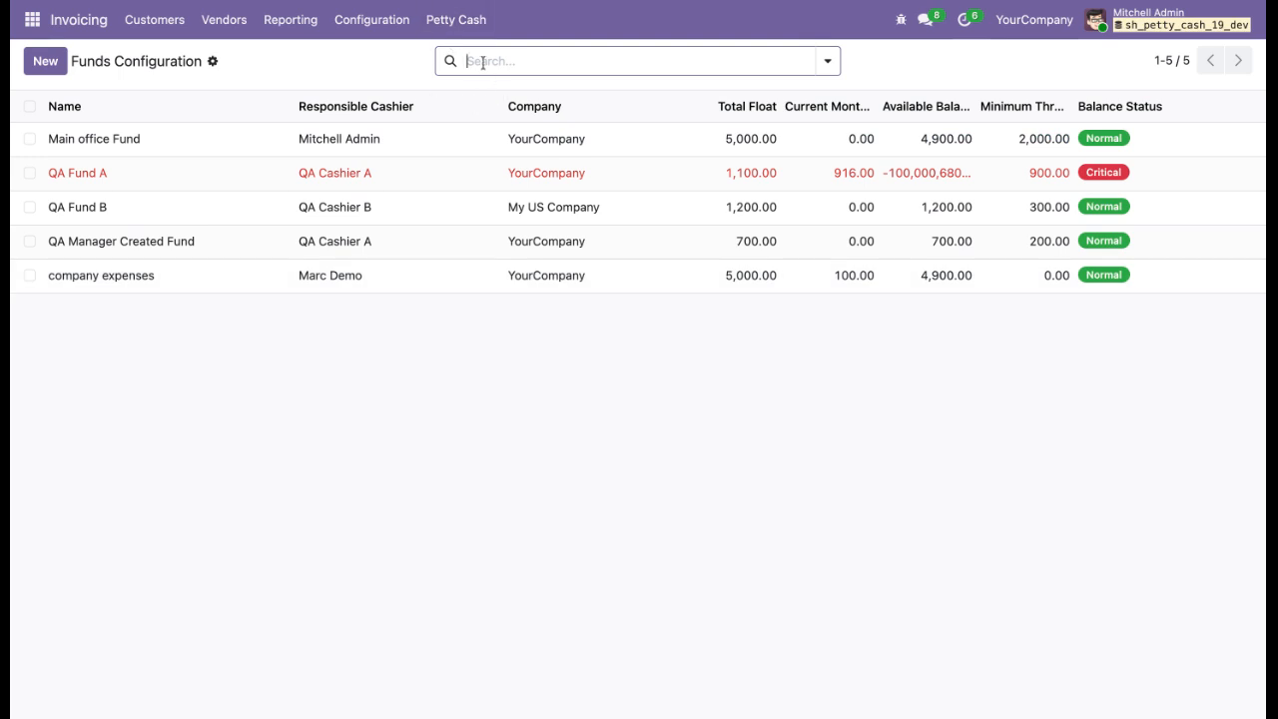
Open the petty cash Policies list and review the QA Default Policy A record.
click(459, 24)
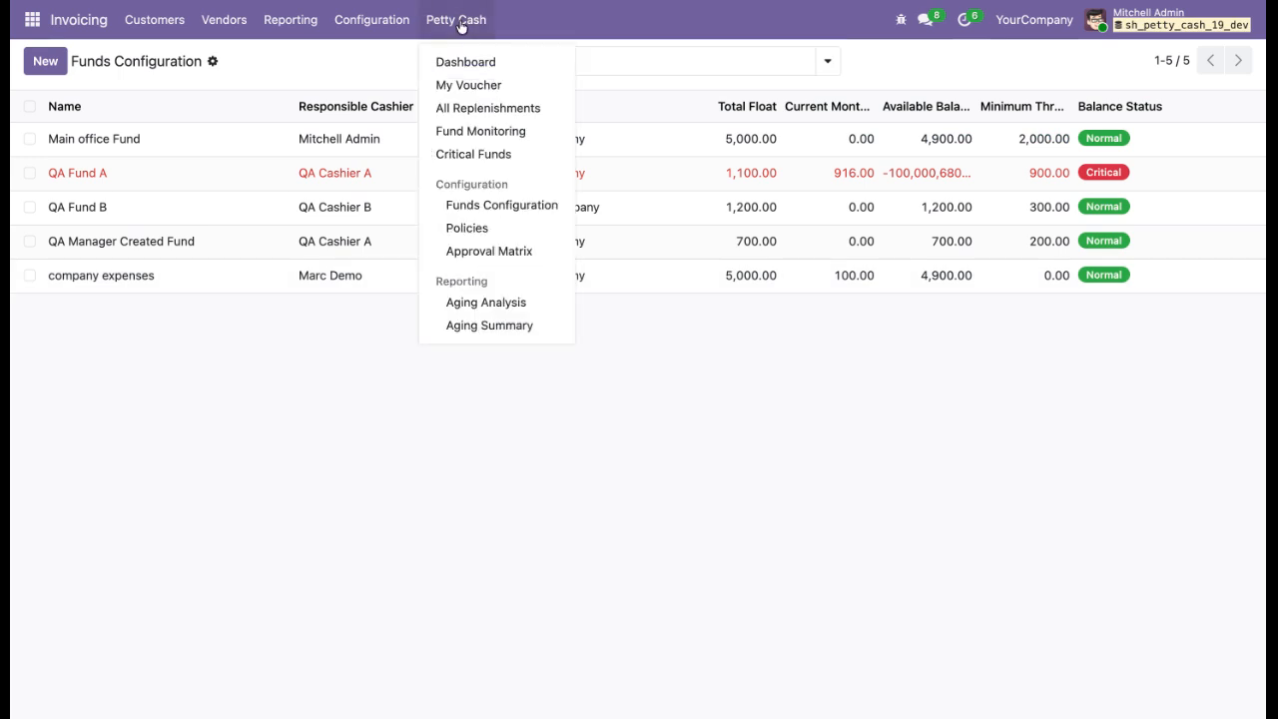
click(505, 229)
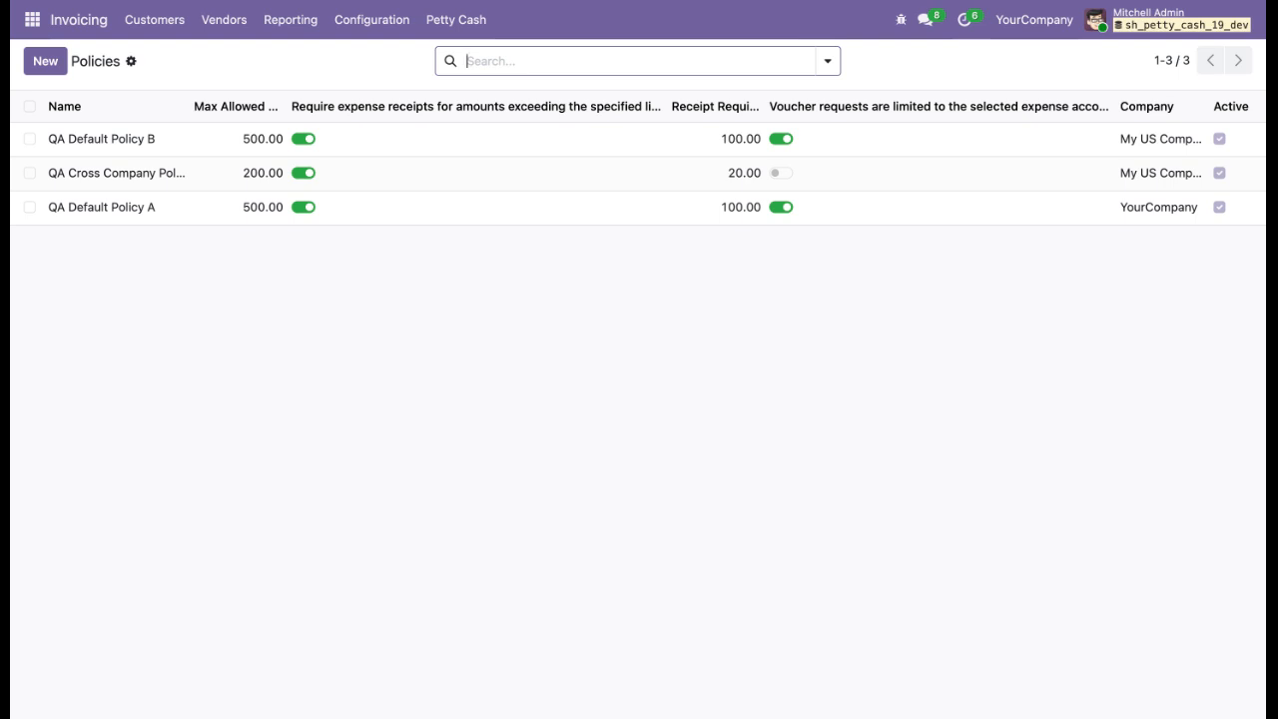
click(540, 219)
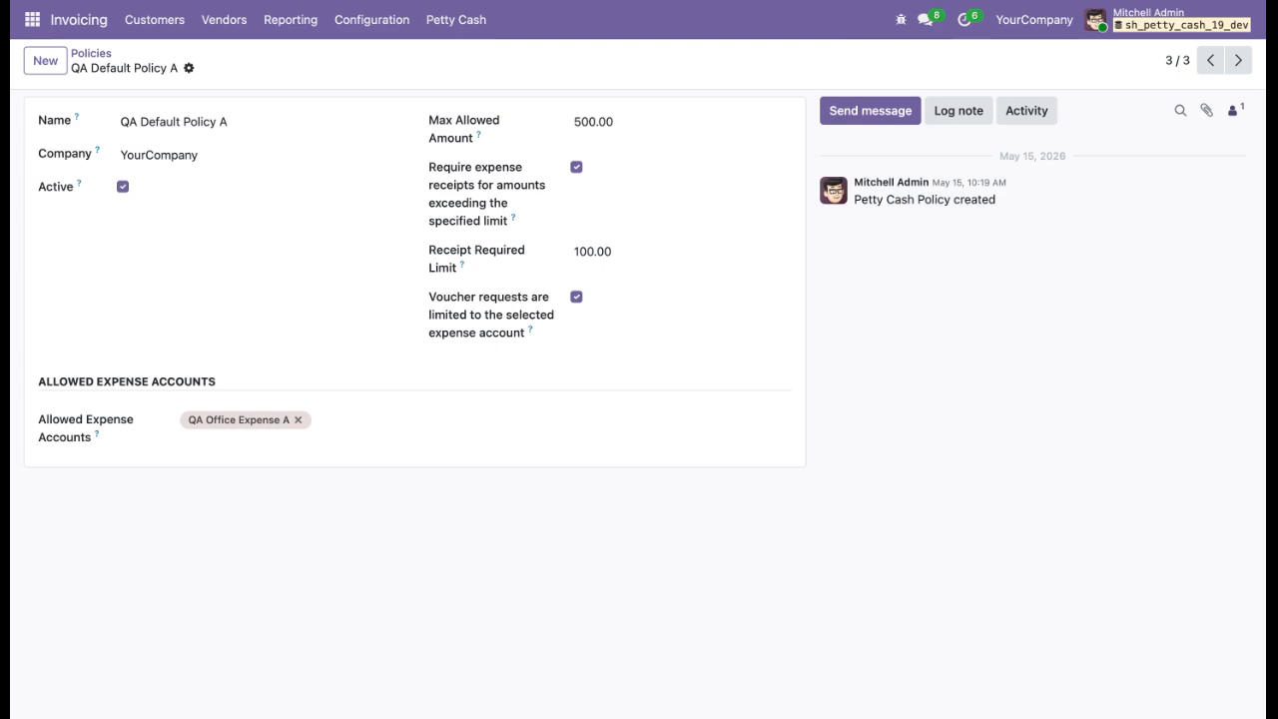
click(100, 52)
Open the Approval Matrix list and review the QA Matrix Violation A record.
click(456, 20)
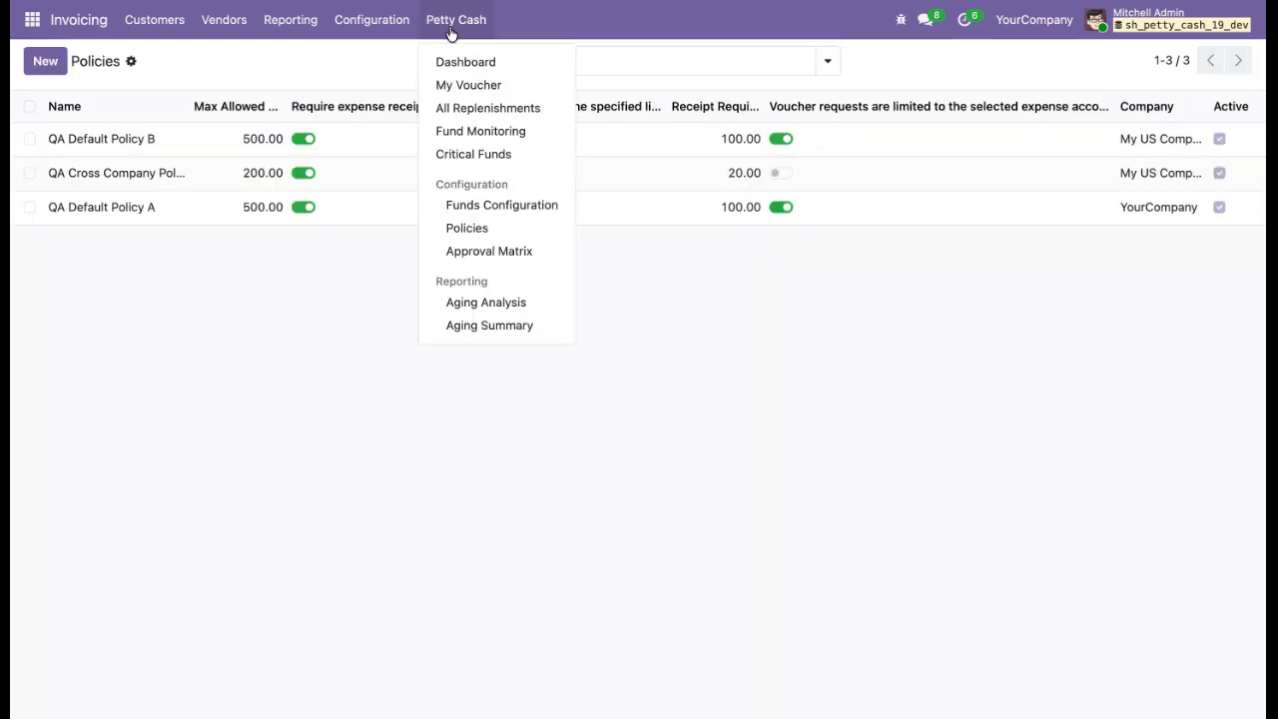
click(500, 255)
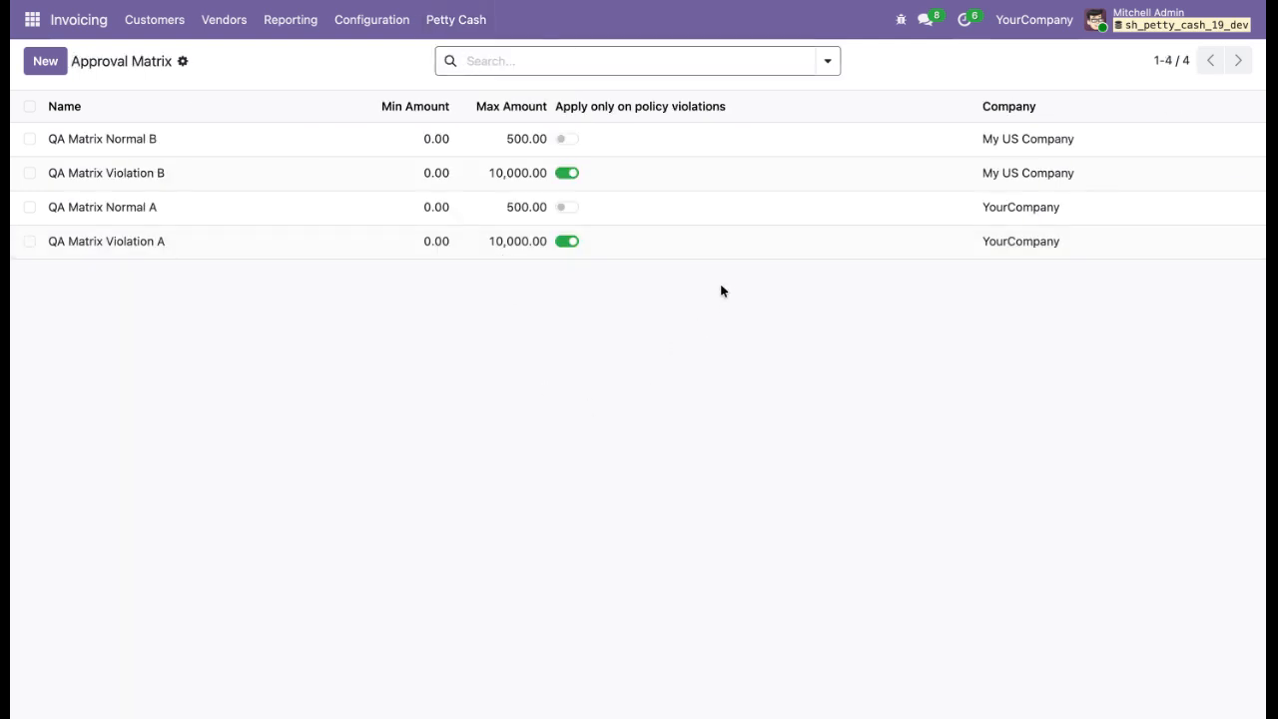
click(737, 251)
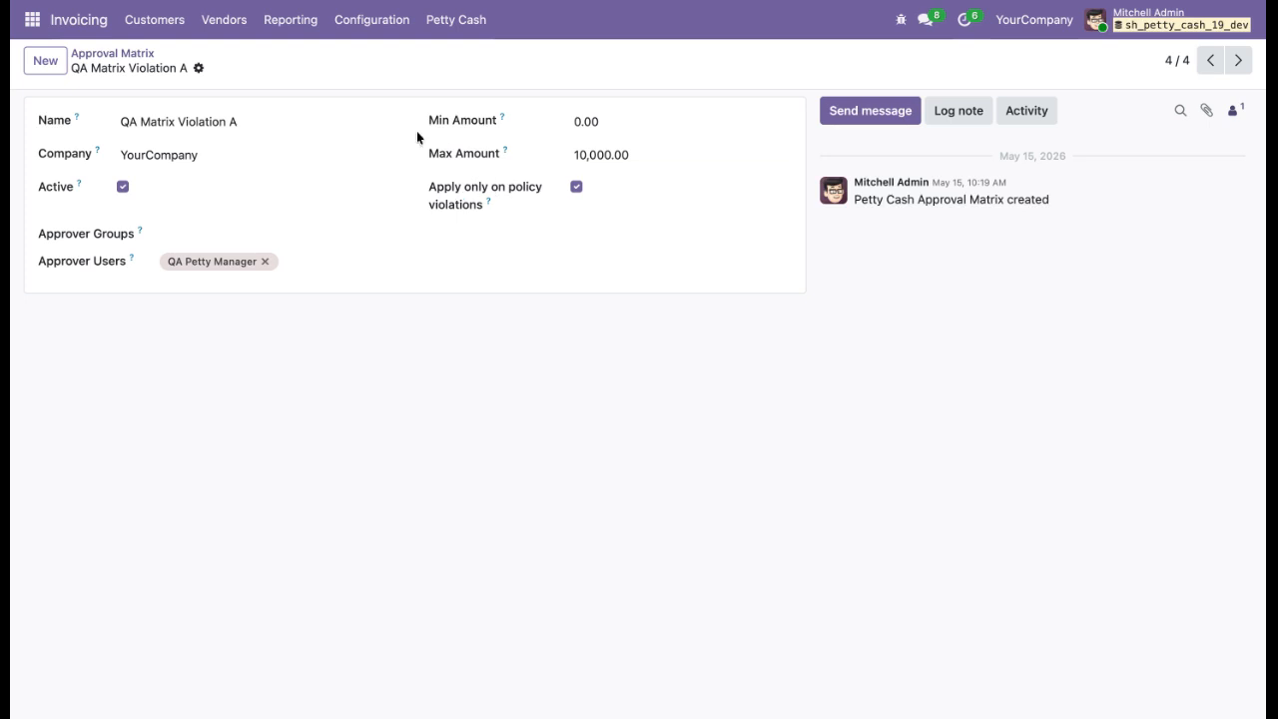
click(103, 53)
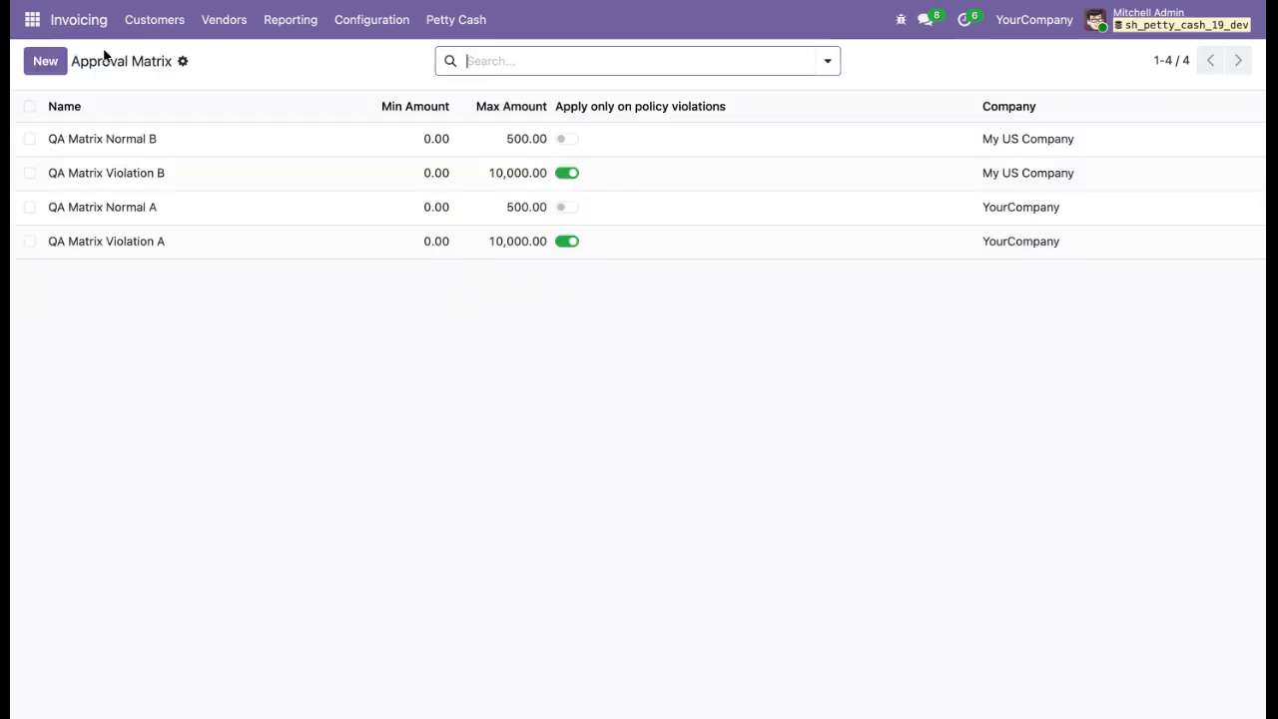
Open the Aging Analysis report, review voucher PCV/2026/0039, and scroll through the unreconciled vouchers.
click(428, 18)
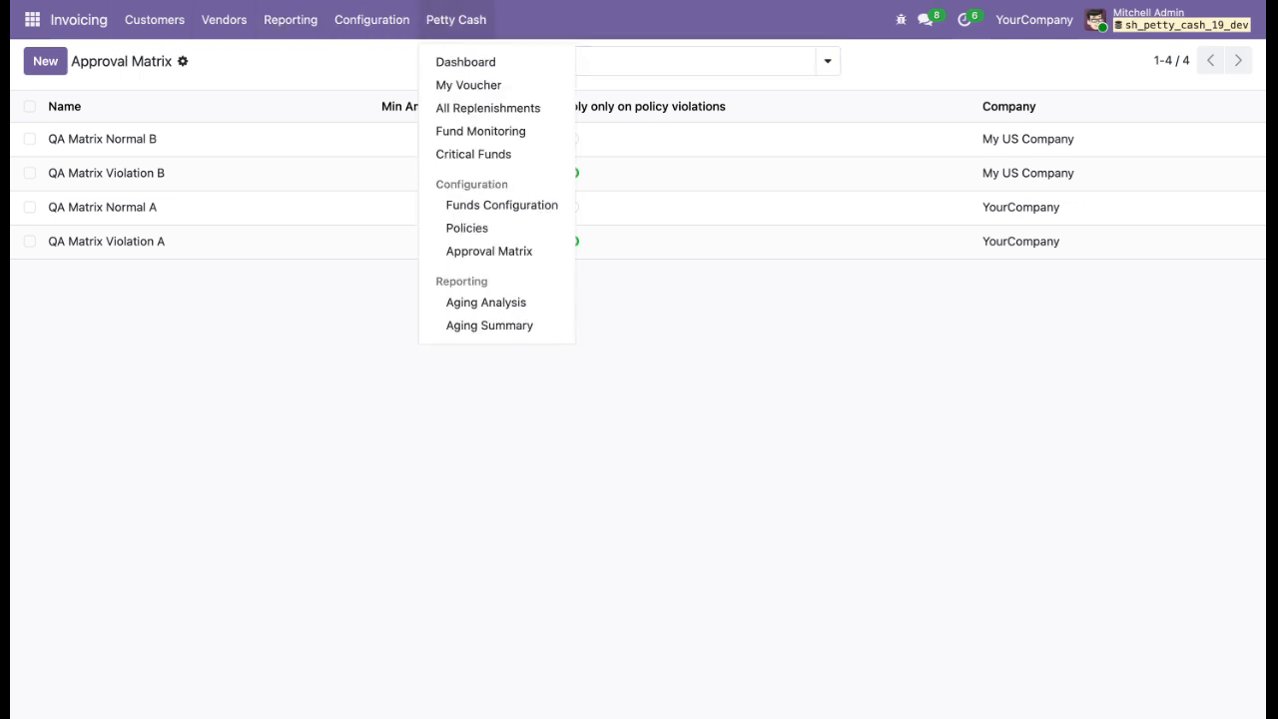
click(460, 303)
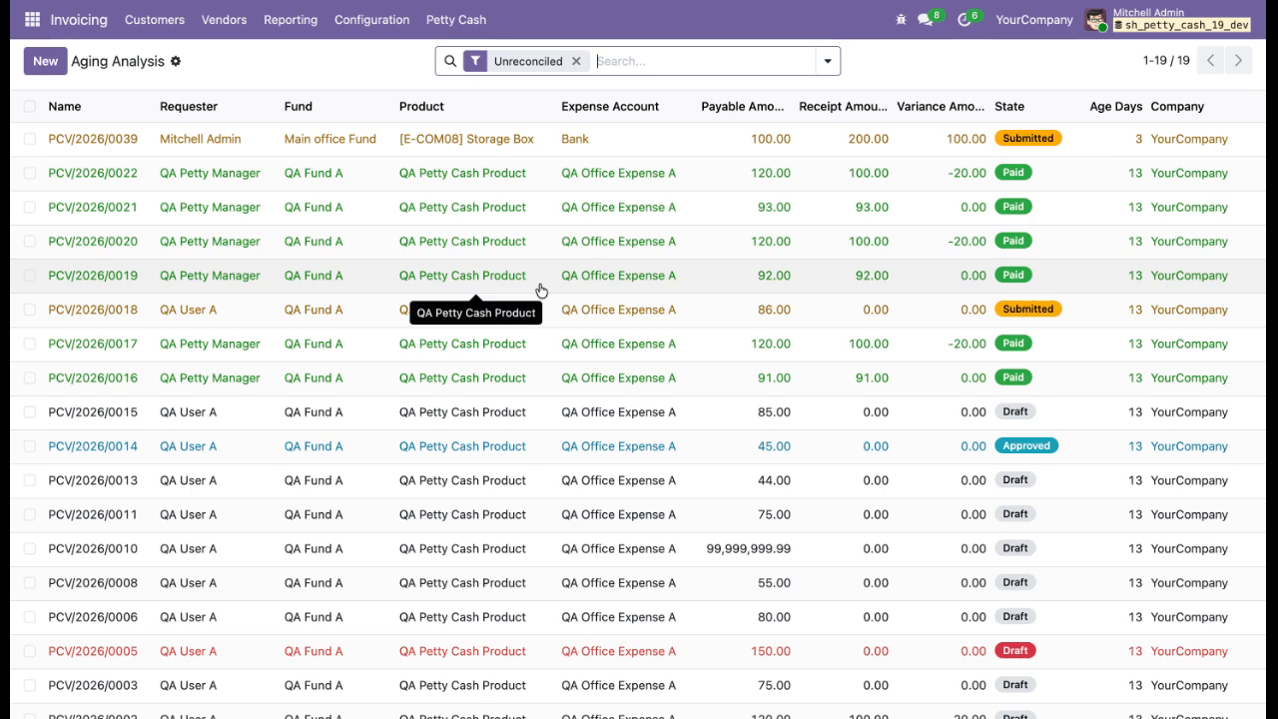
click(565, 150)
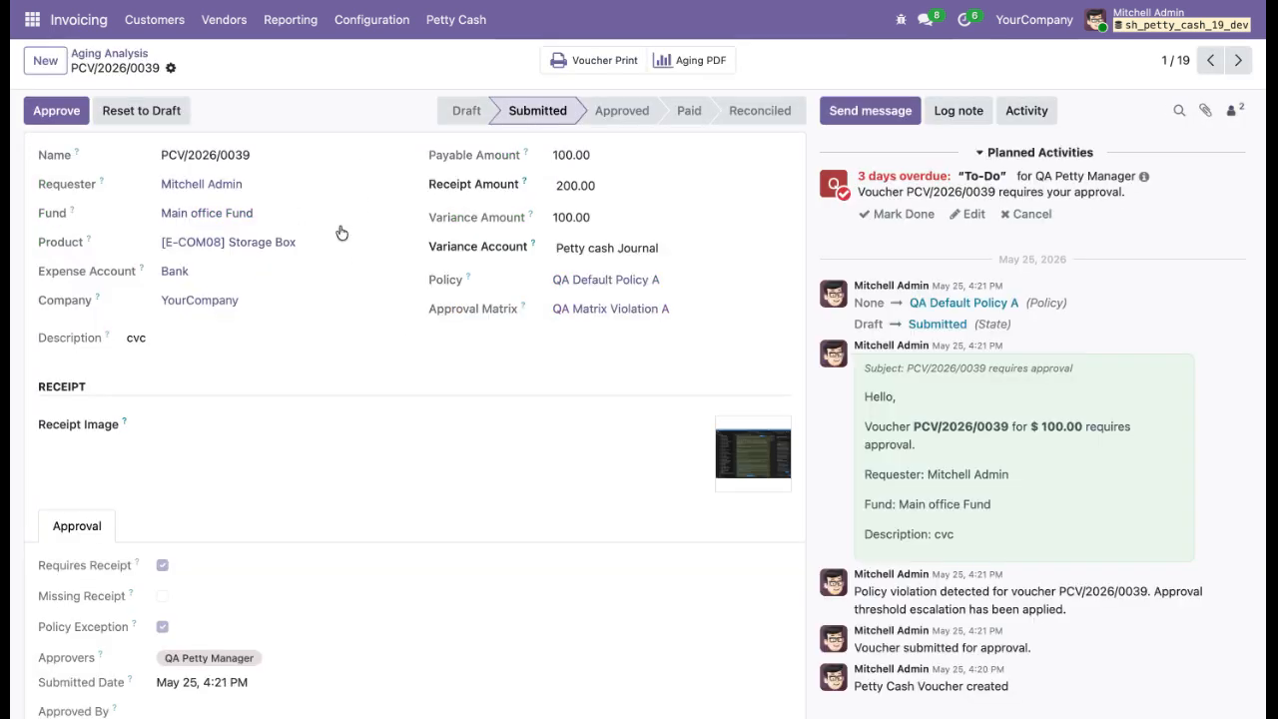
click(124, 64)
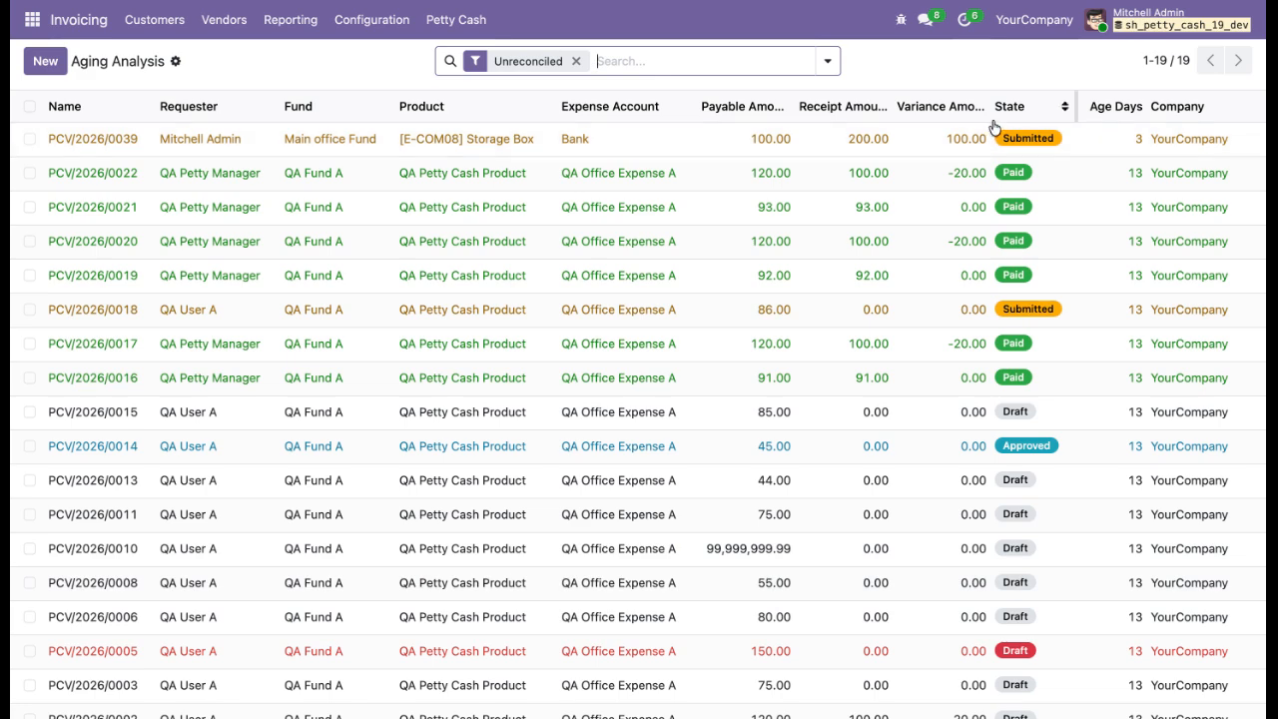
scroll(982, 408, down, 2)
scroll(982, 408, up, 2)
scroll(1106, 494, down, 2)
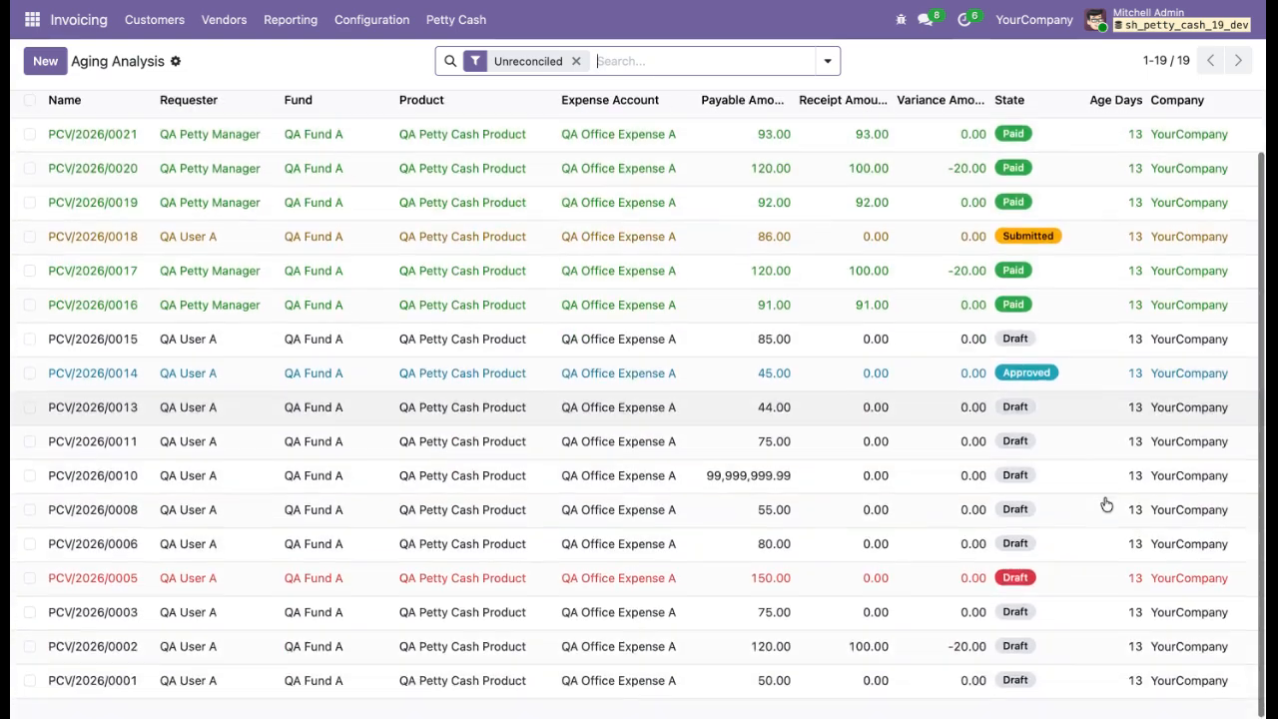
scroll(915, 530, up, 2)
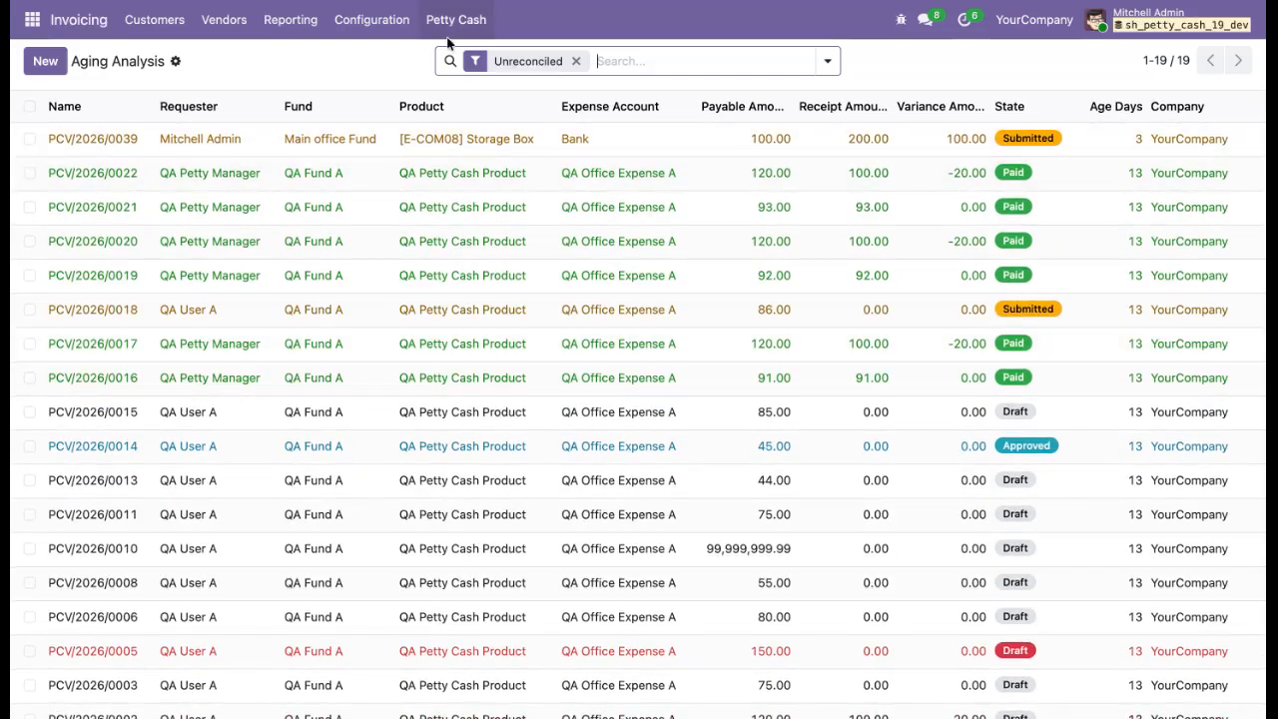
Open the My Voucher list of petty cash vouchers.
click(451, 28)
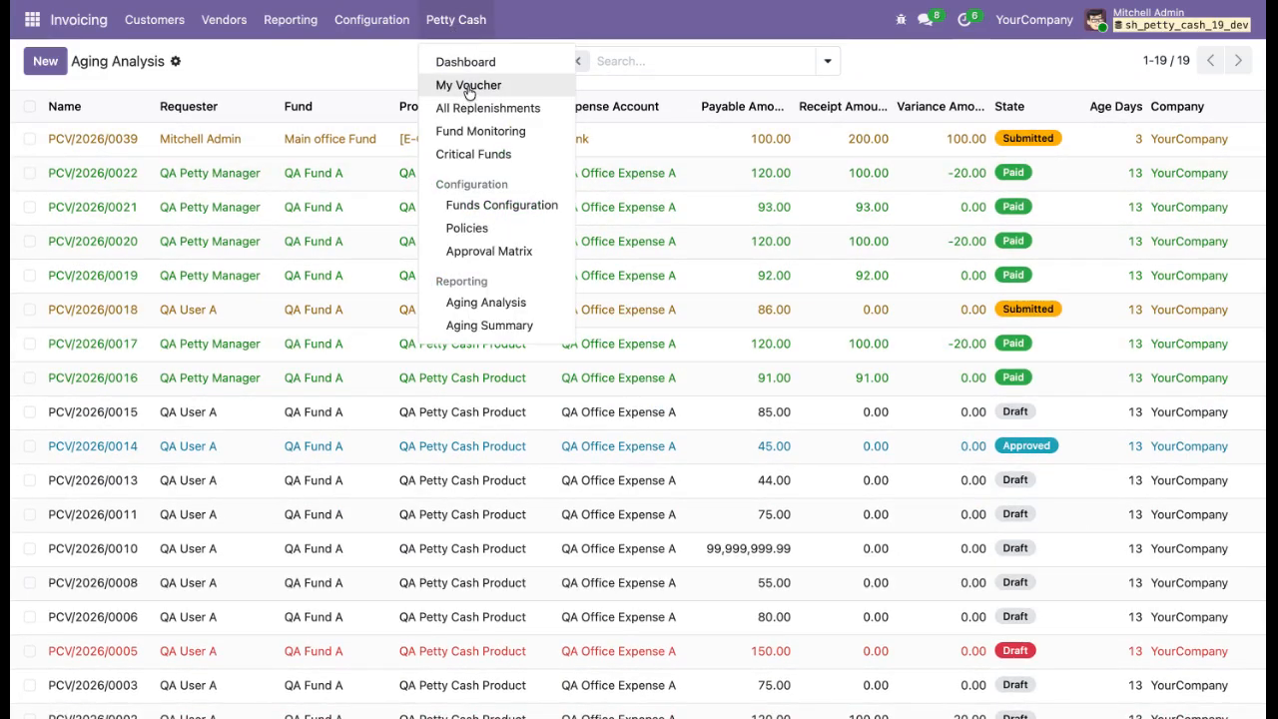
click(468, 88)
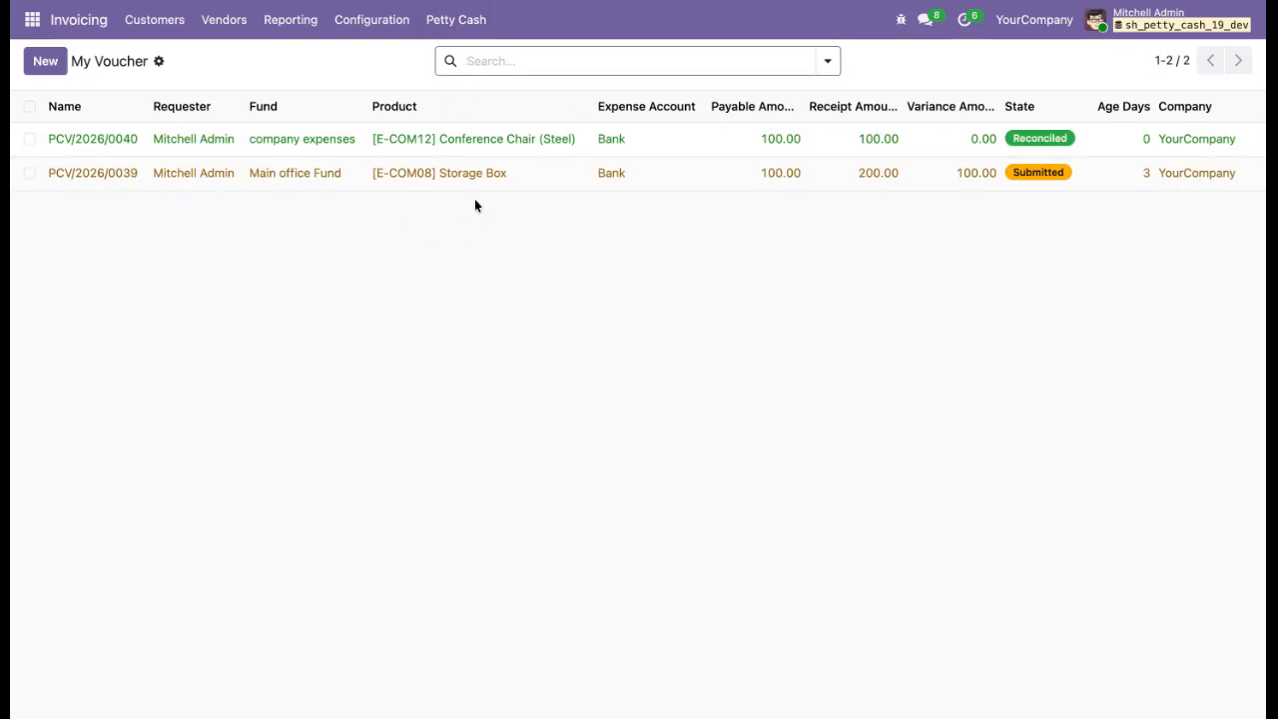
Open the Fund Monitoring list to review fund balances.
click(443, 37)
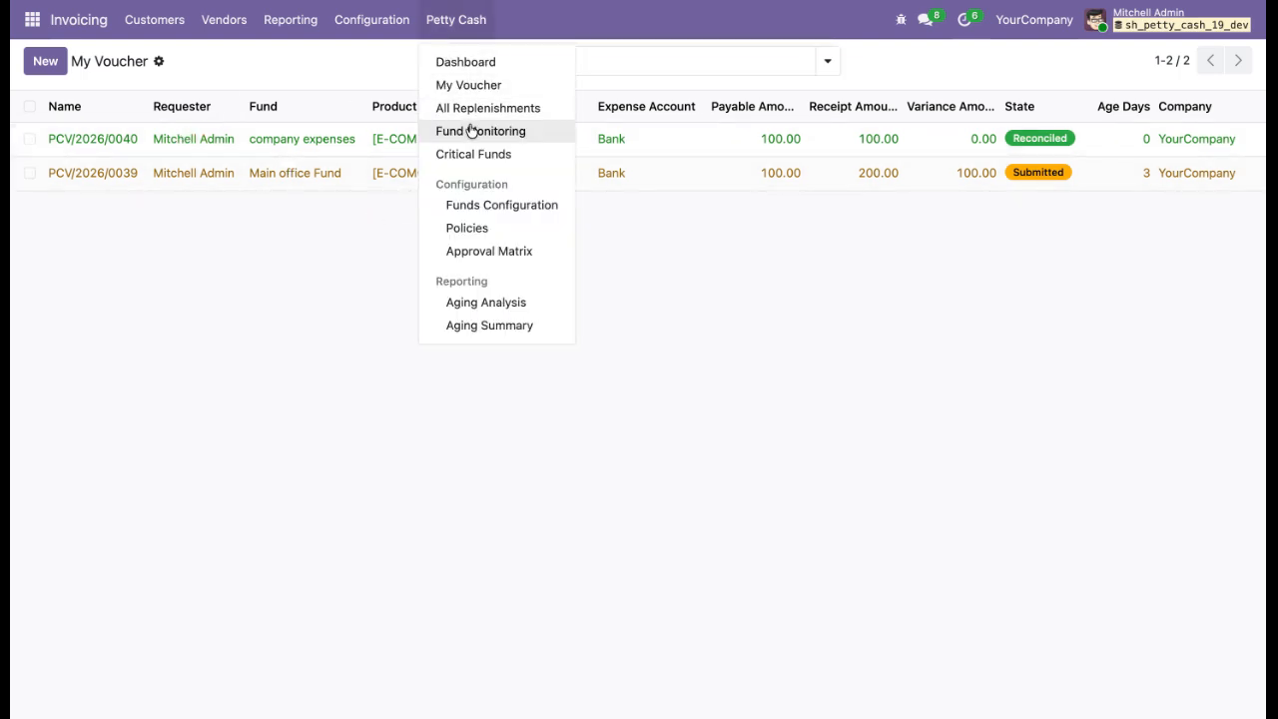
click(469, 133)
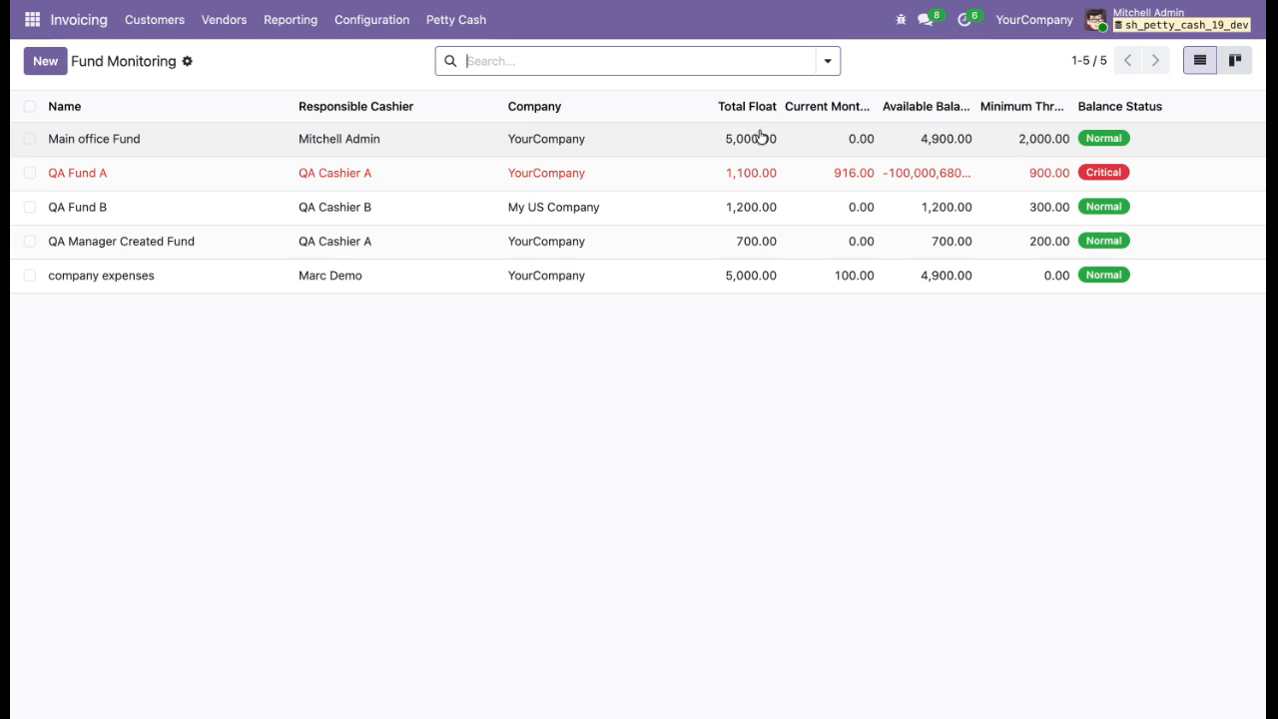
click(452, 28)
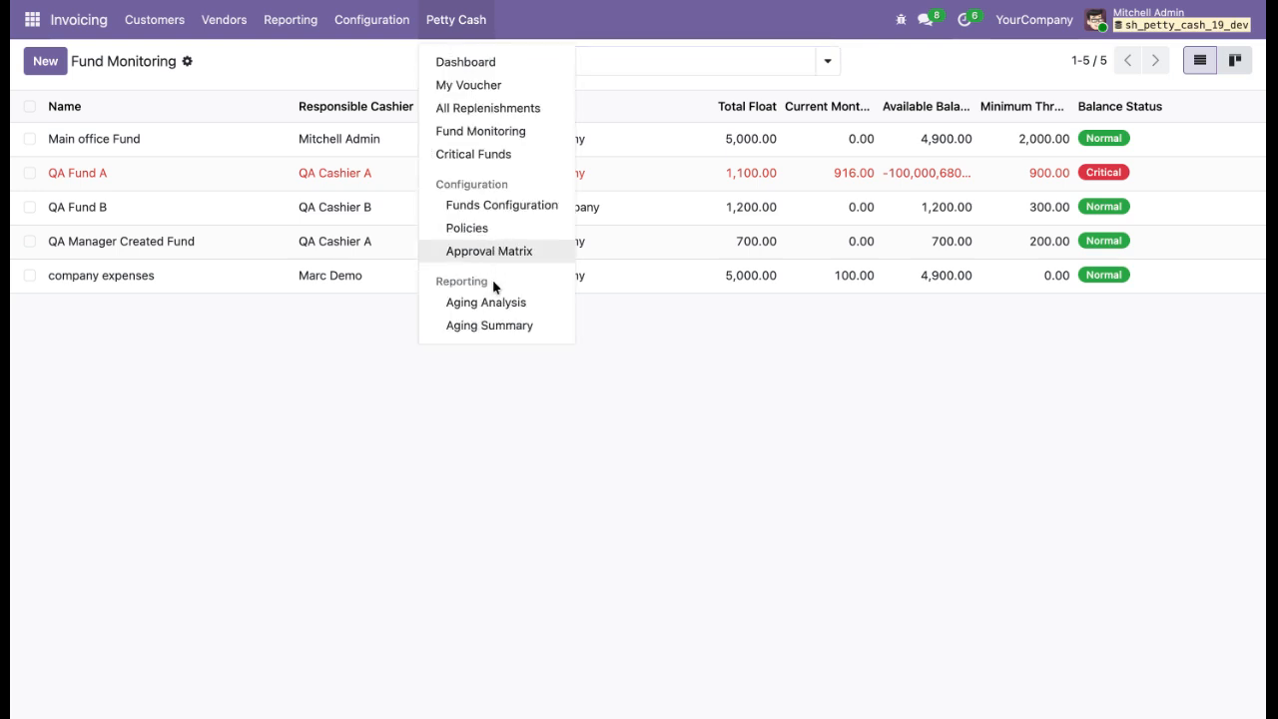
click(626, 384)
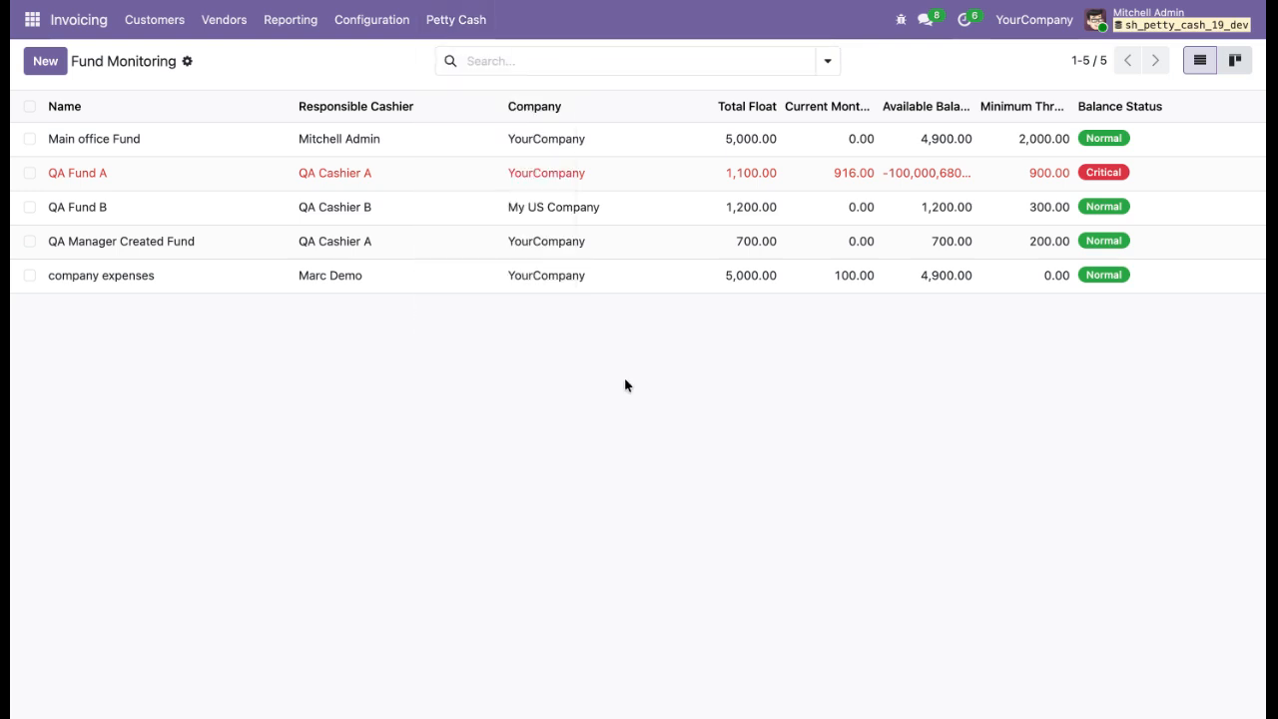
Start a new petty cash fund from the Dashboard and name it Denis comapny.
click(457, 28)
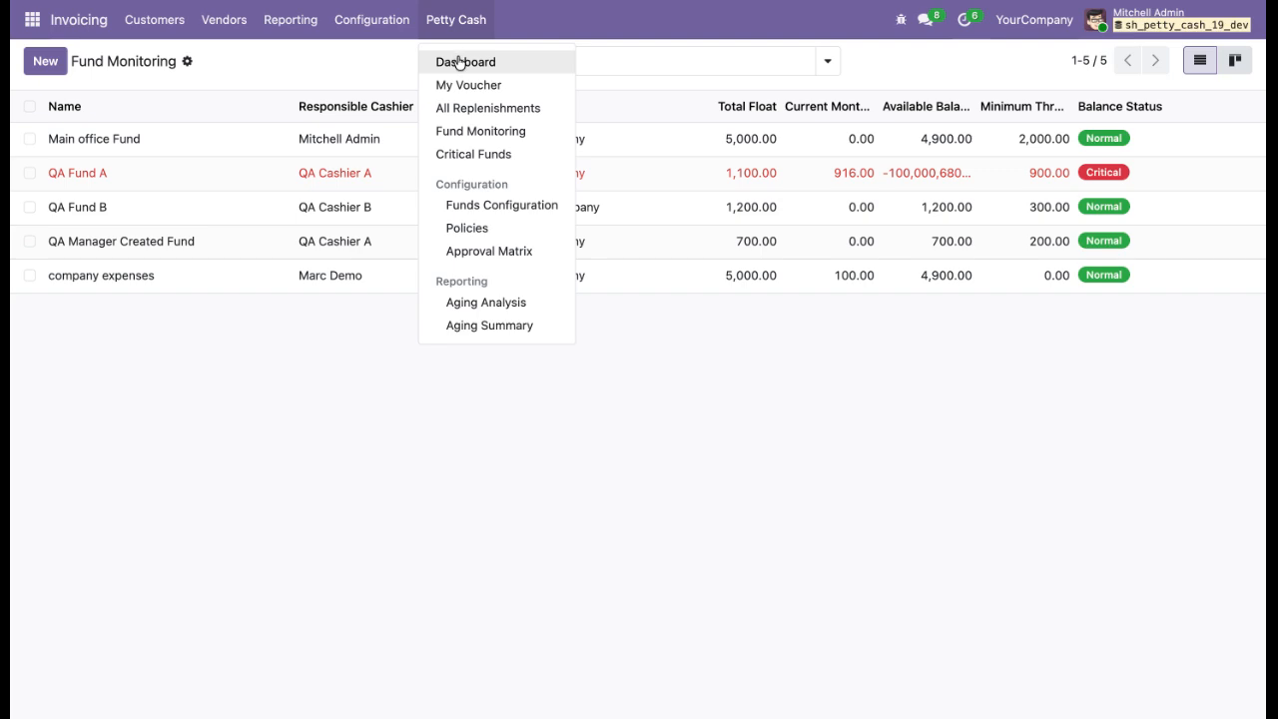
click(459, 62)
click(38, 61)
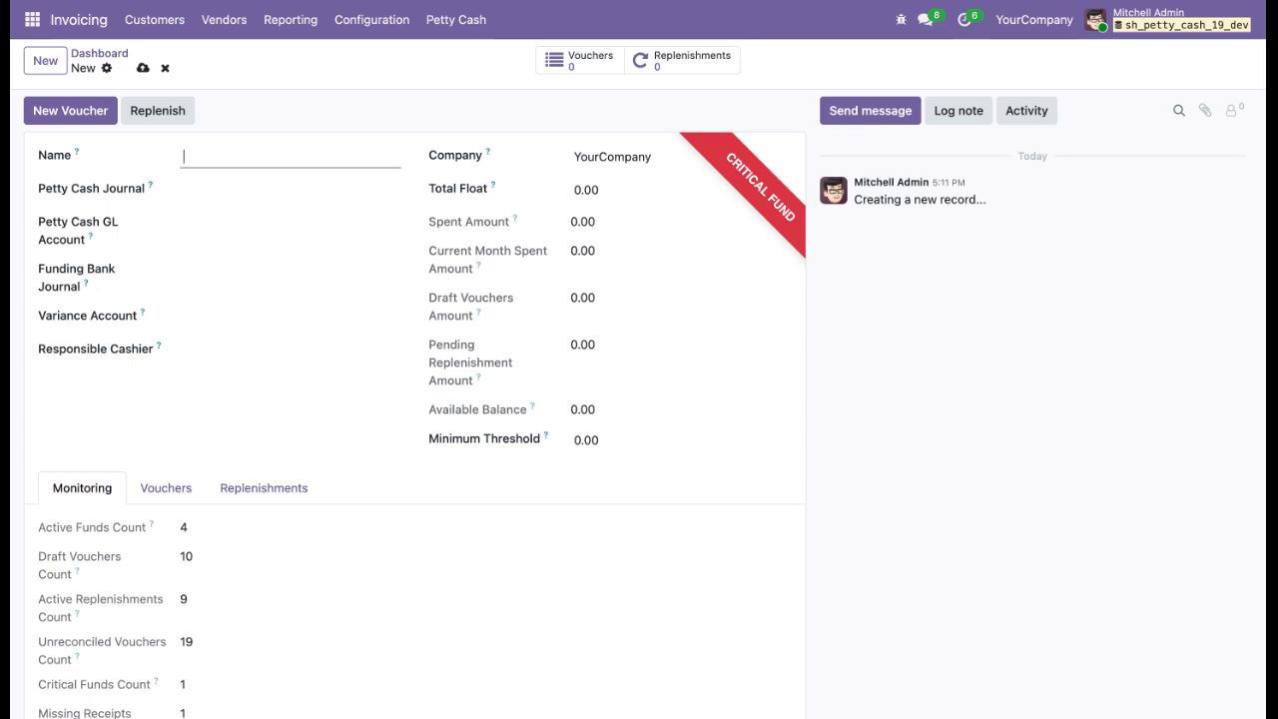
text(Denis comapny)
Set the fund's Petty Cash Journal and Petty Cash GL Account to Bank.
click(274, 188)
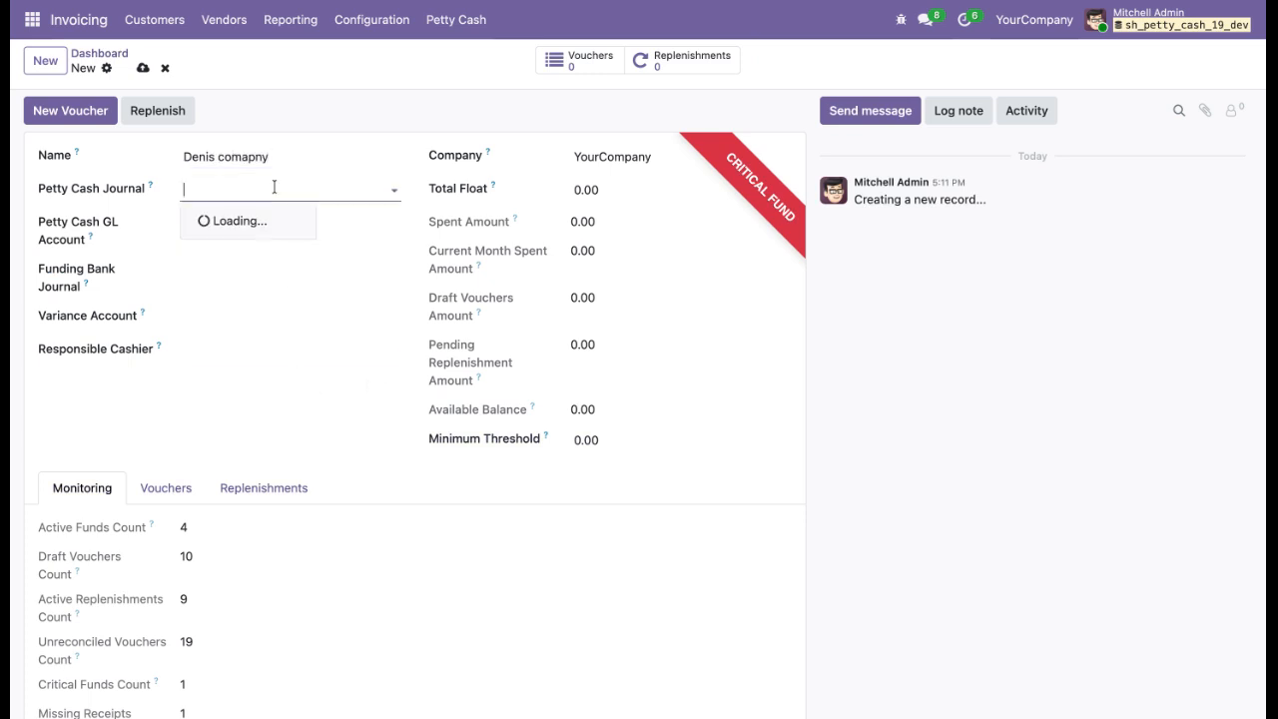
click(258, 216)
click(251, 223)
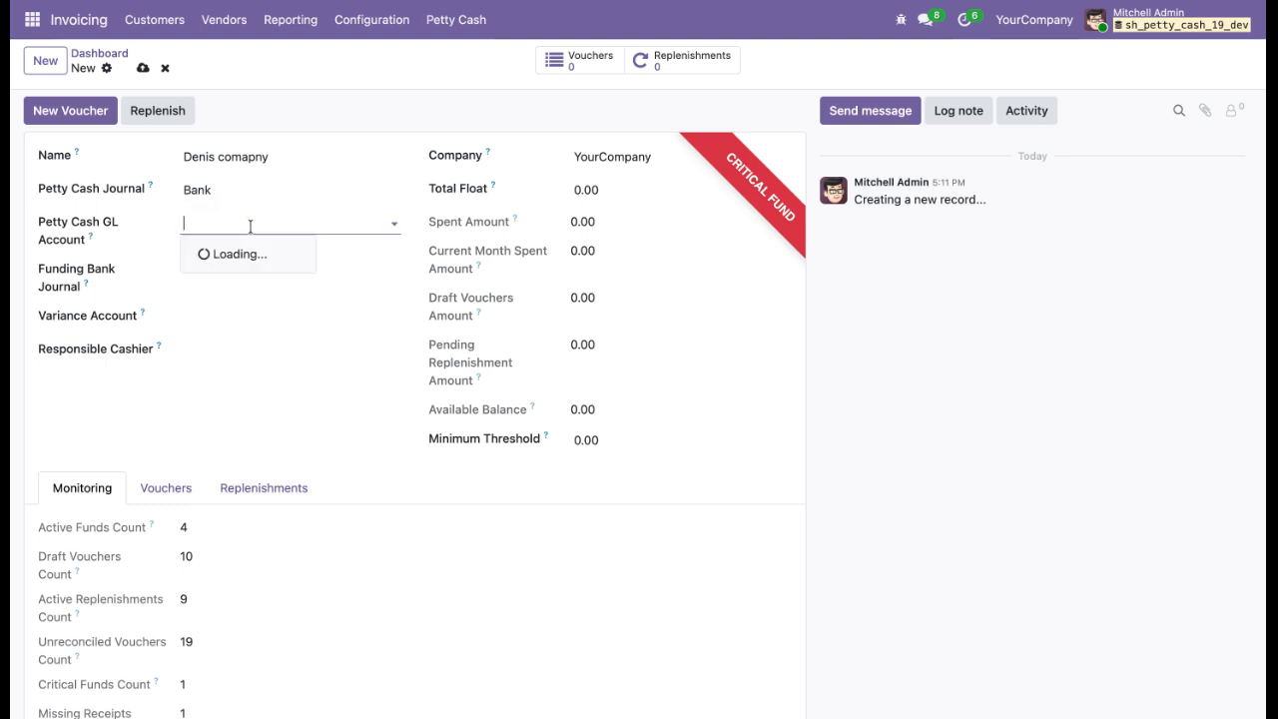
click(238, 296)
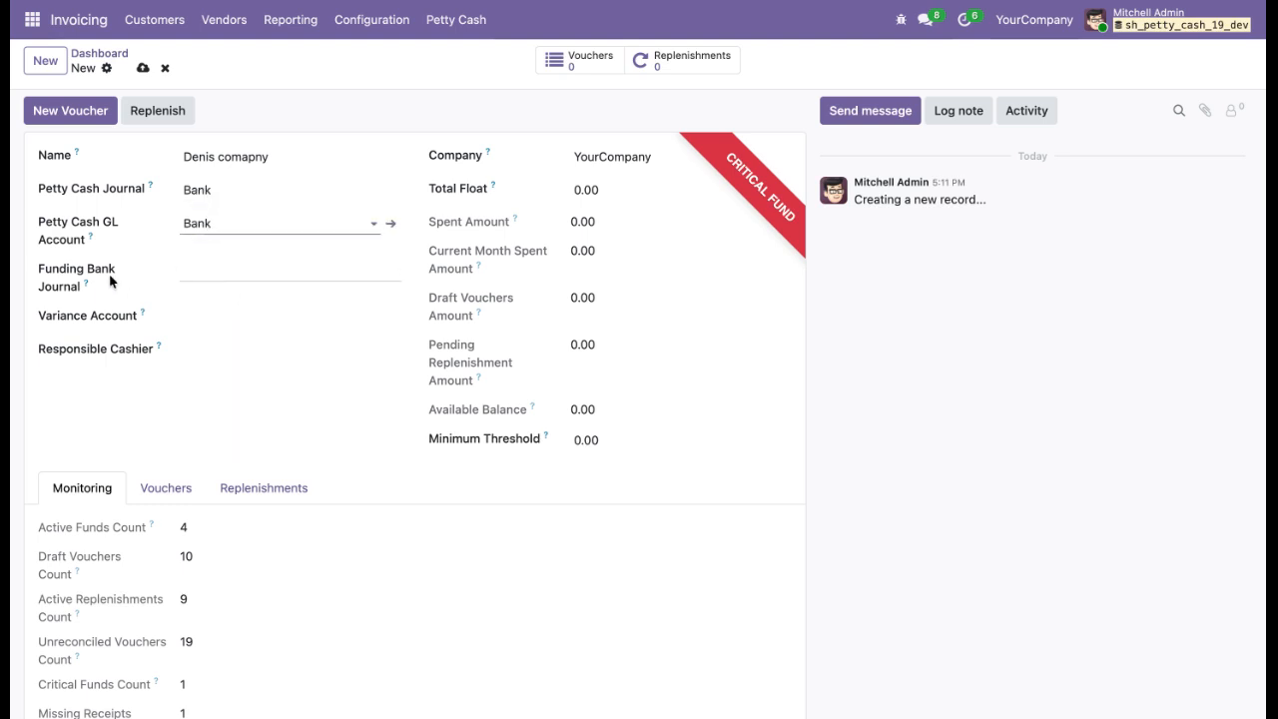
Set the fund's Funding Bank Journal and Variance Account to Bank.
click(248, 271)
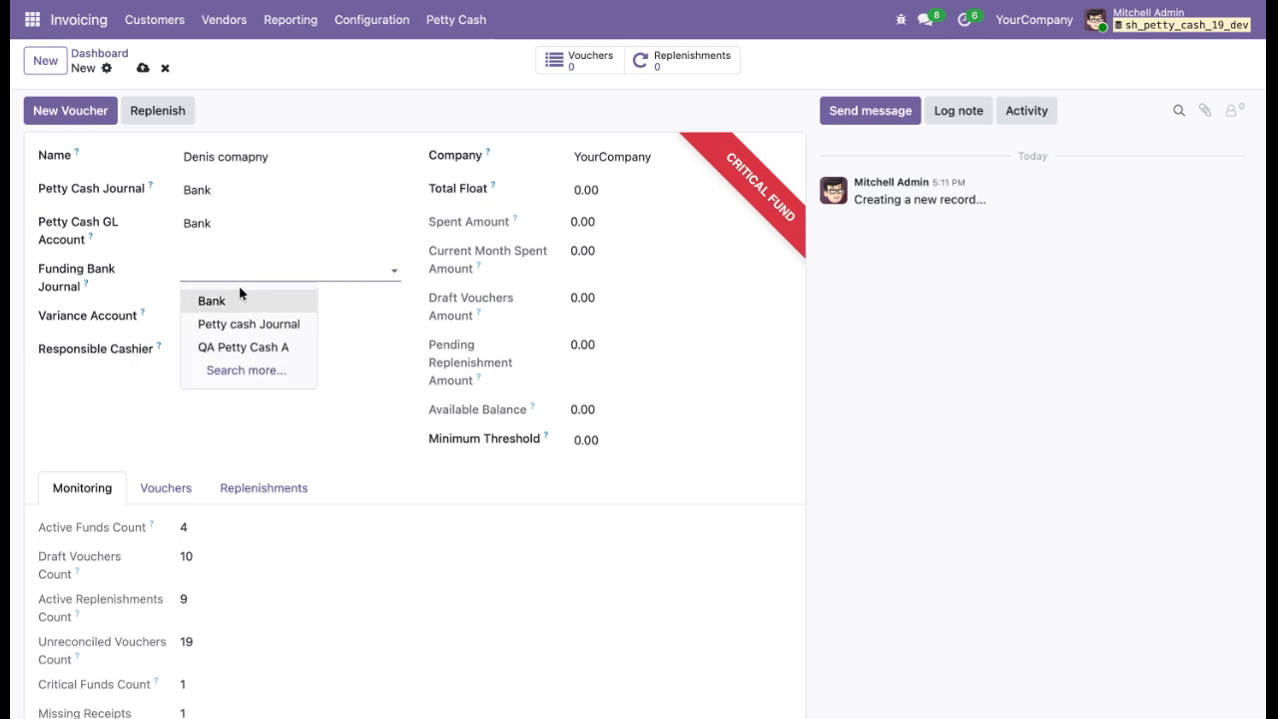
click(230, 310)
click(206, 321)
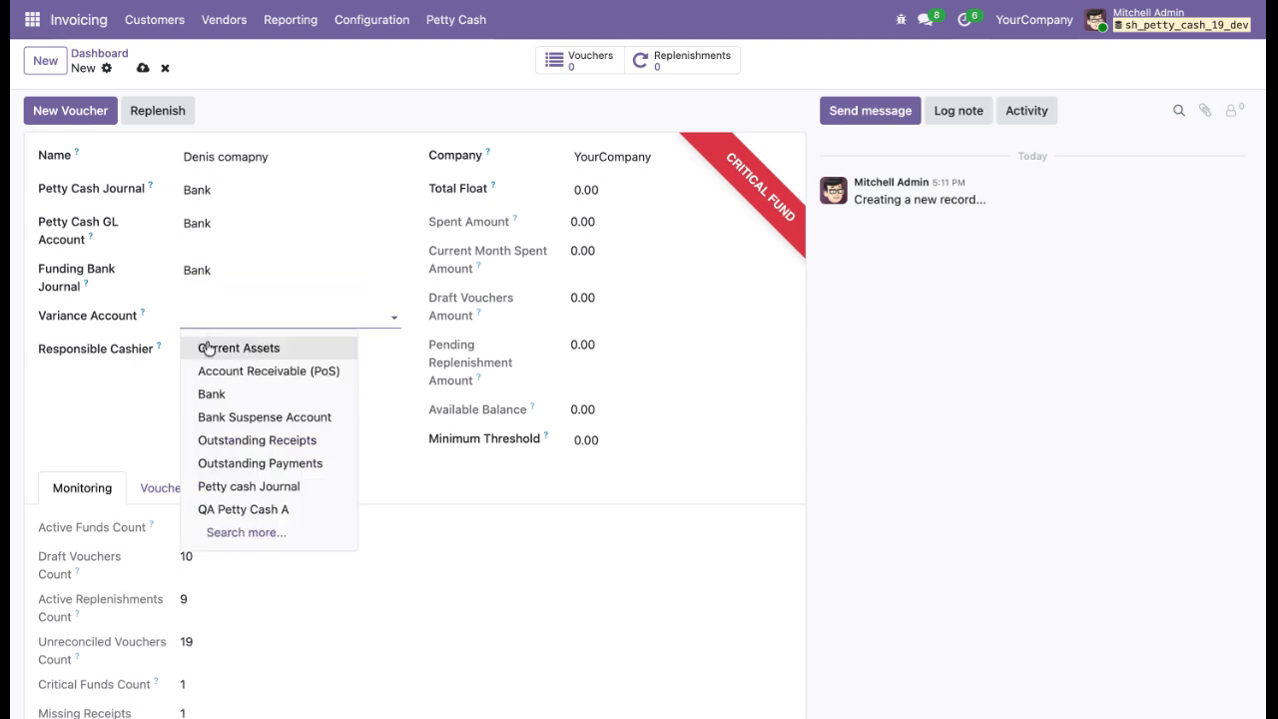
click(211, 394)
Assign Marc Demo as responsible cashier and set the fund's total float to 5000.
click(234, 351)
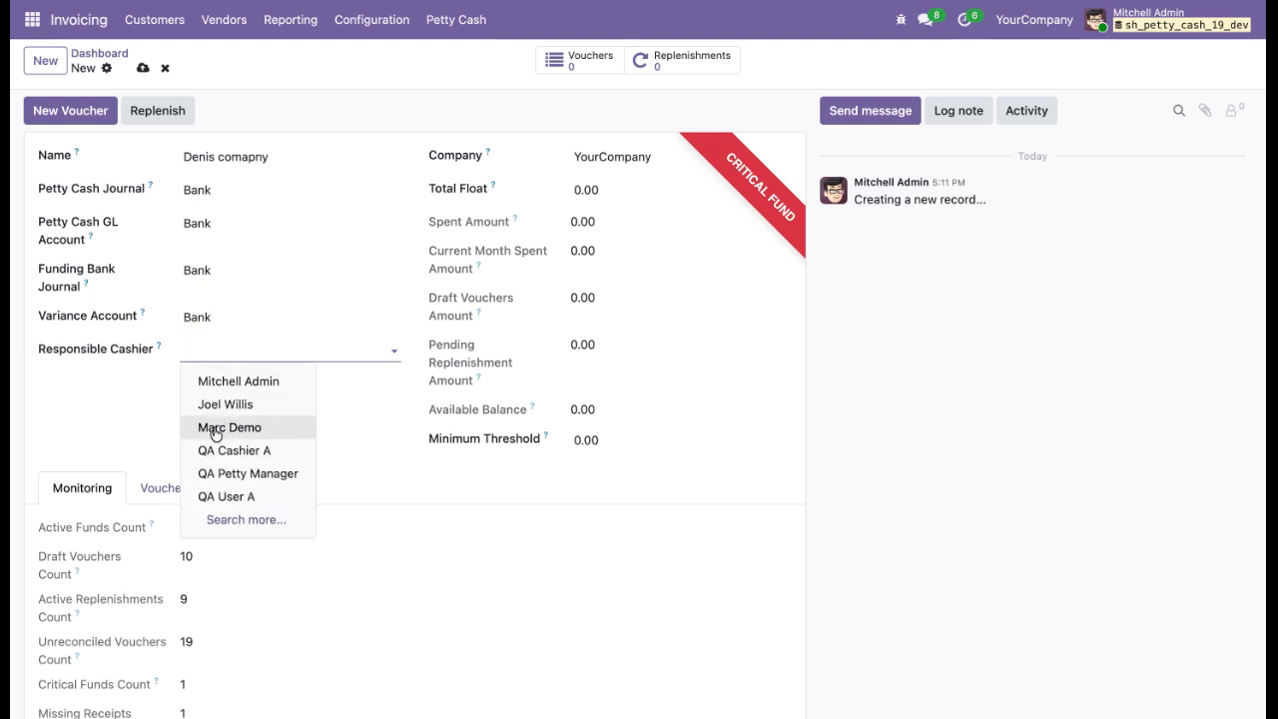
click(222, 430)
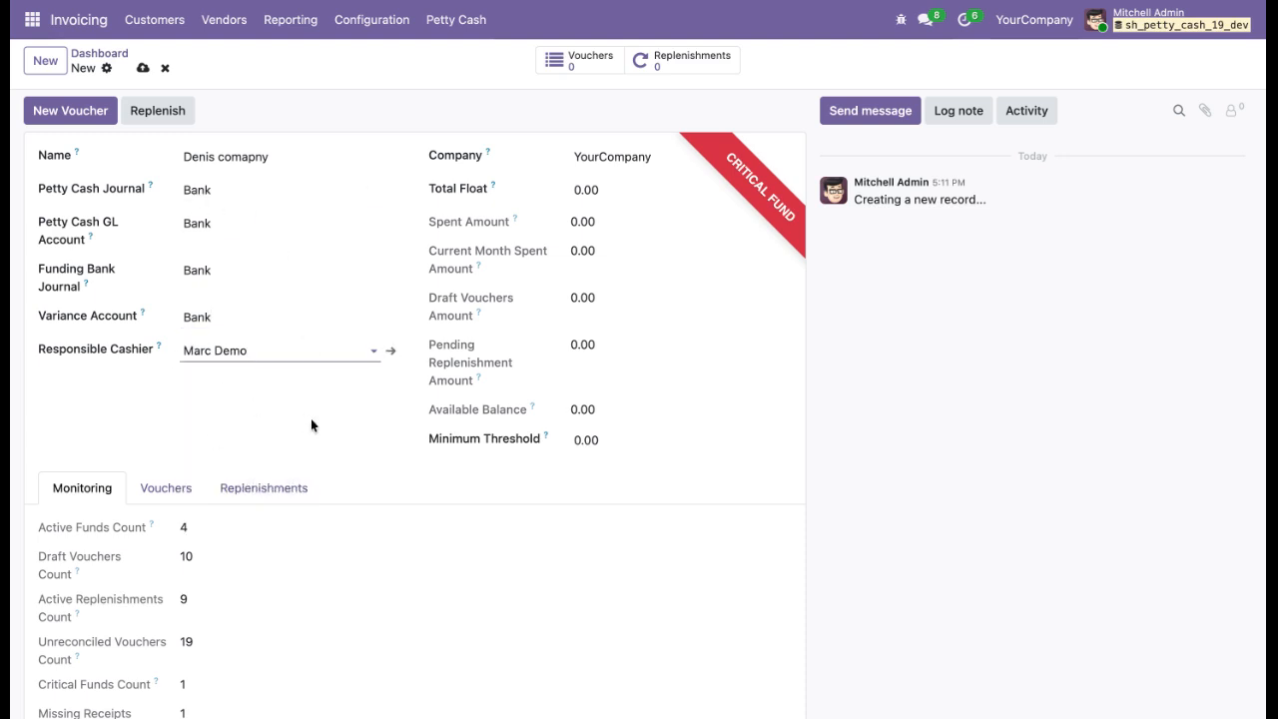
click(627, 192)
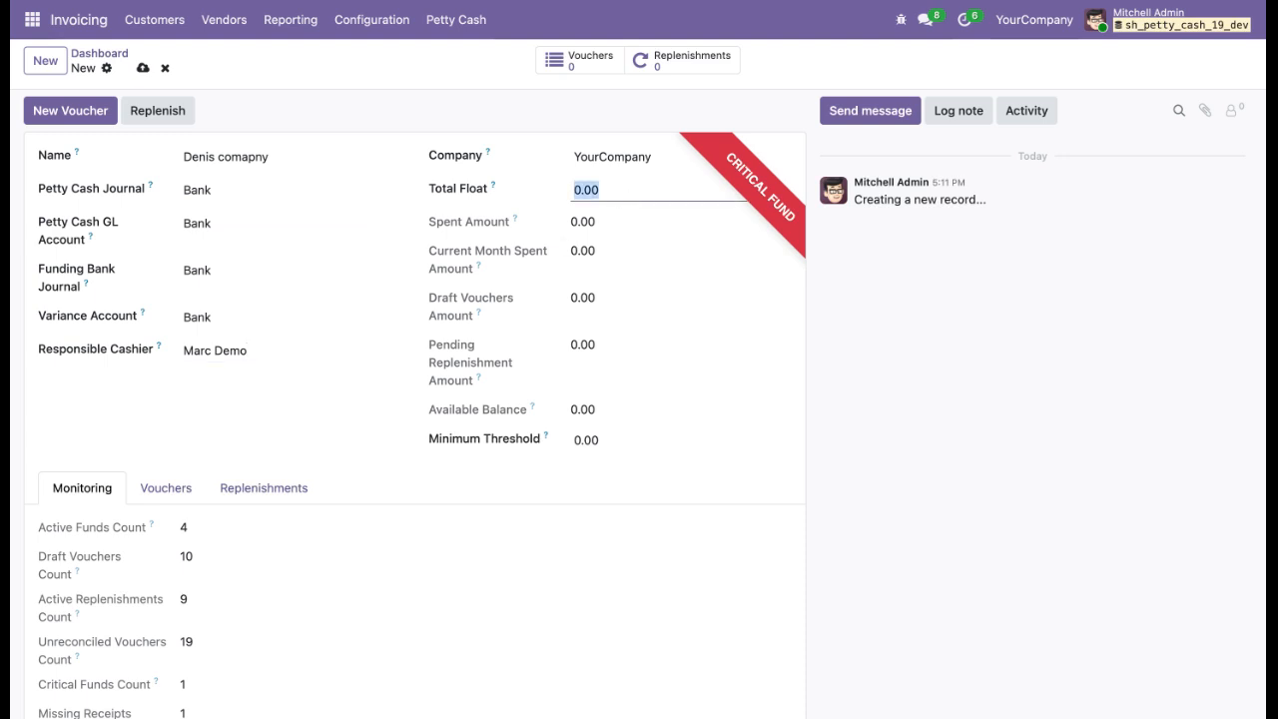
text(5000)
click(476, 508)
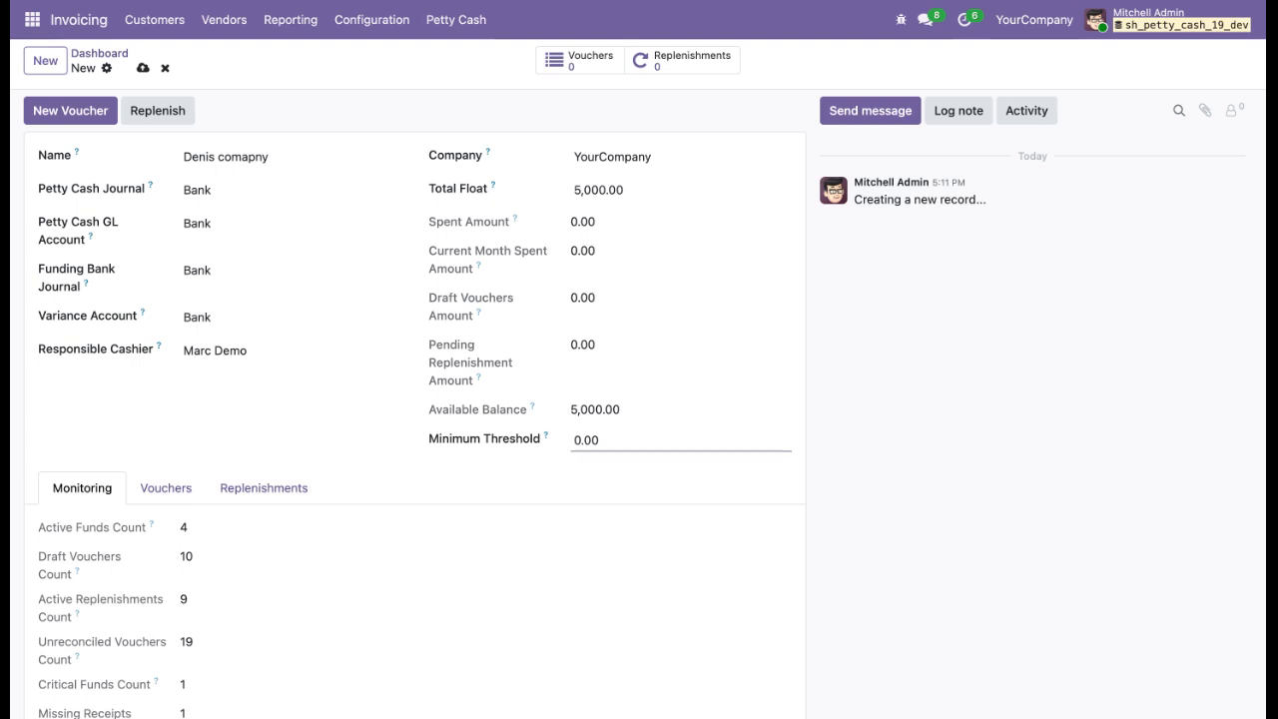
click(588, 441)
text(6000)
click(595, 489)
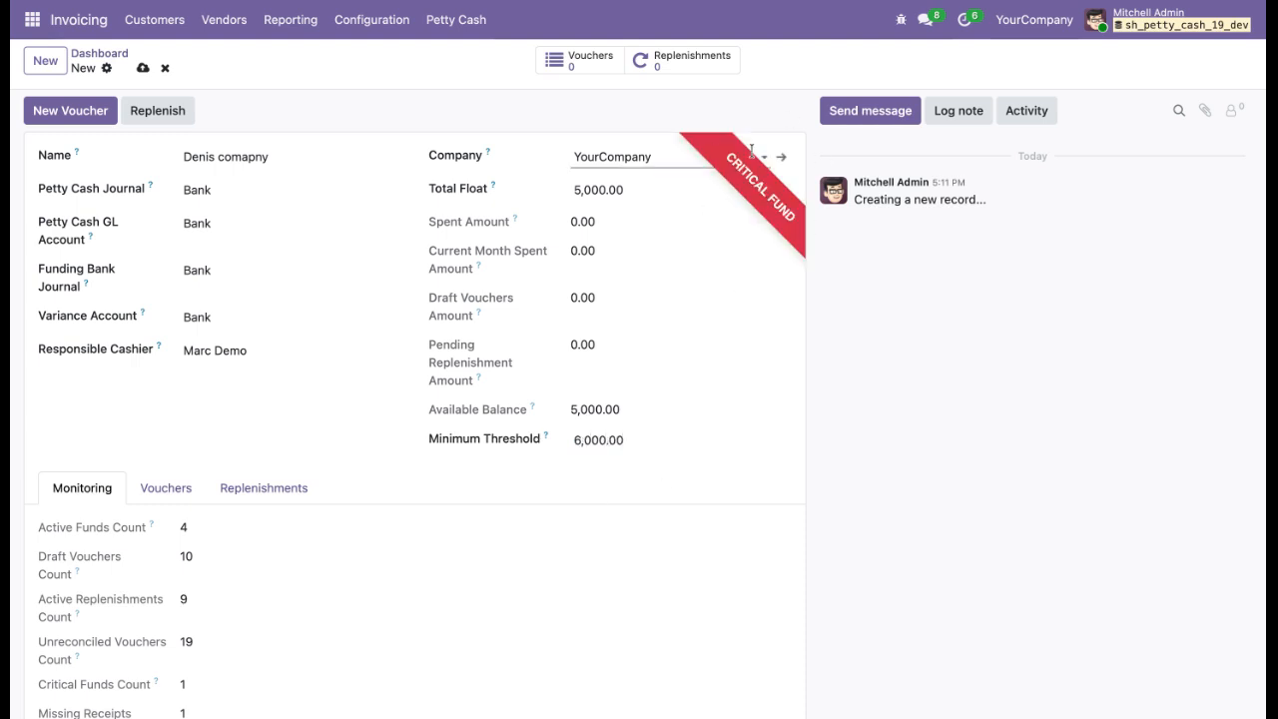
Set the fund's minimum threshold to 2000 and save the fund.
click(645, 443)
key(BackSpace)
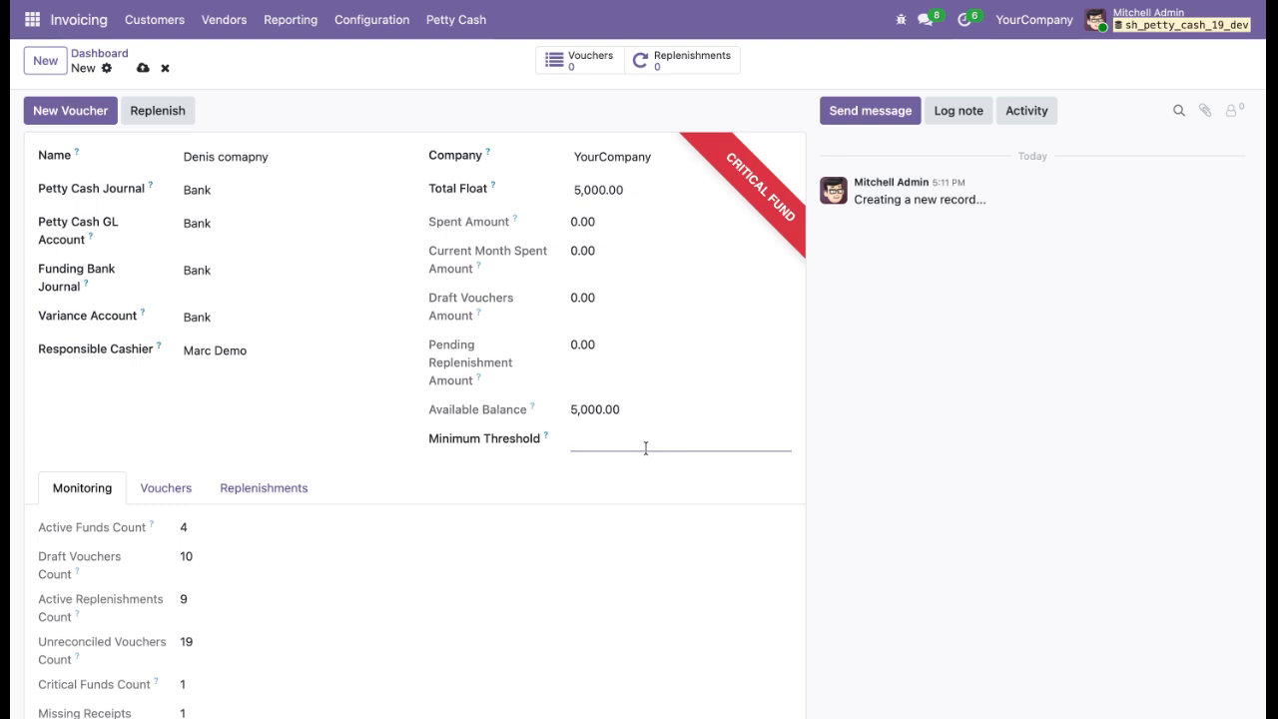
text(2000)
click(620, 484)
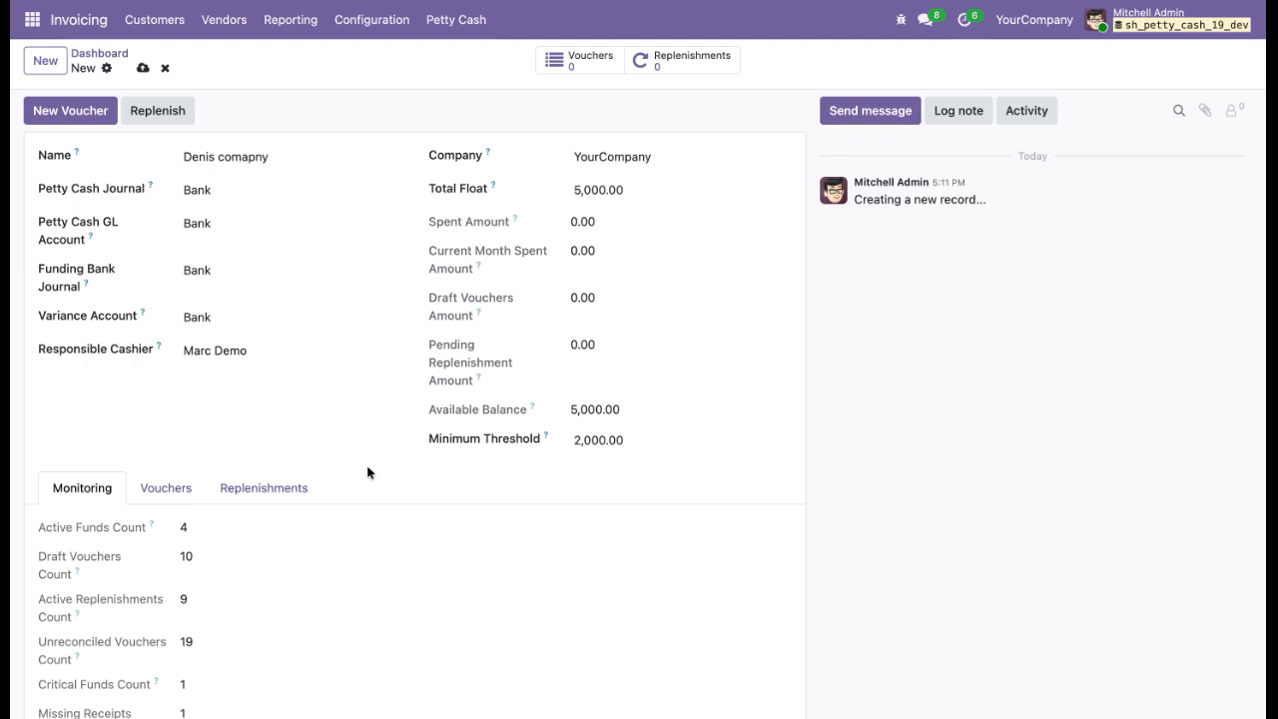
click(141, 69)
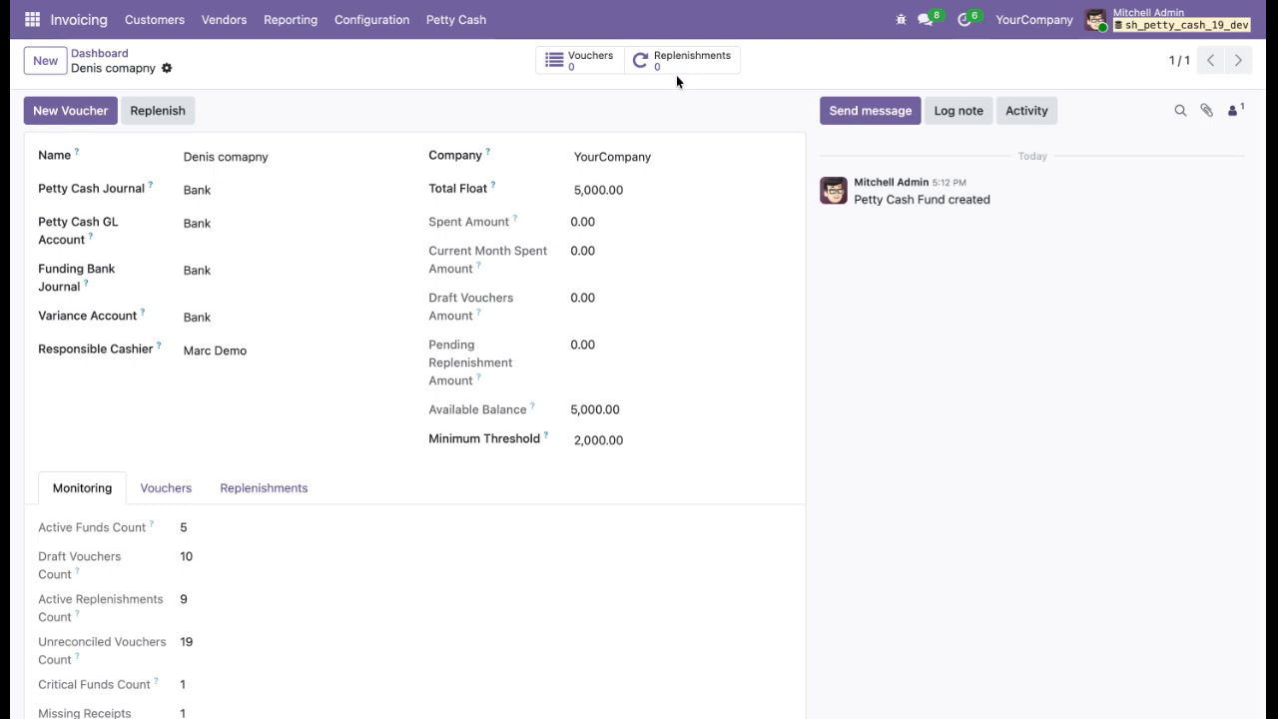
Create a new voucher from the fund's vouchers with product [E-COM08] Storage Box and expense account Bank.
click(572, 66)
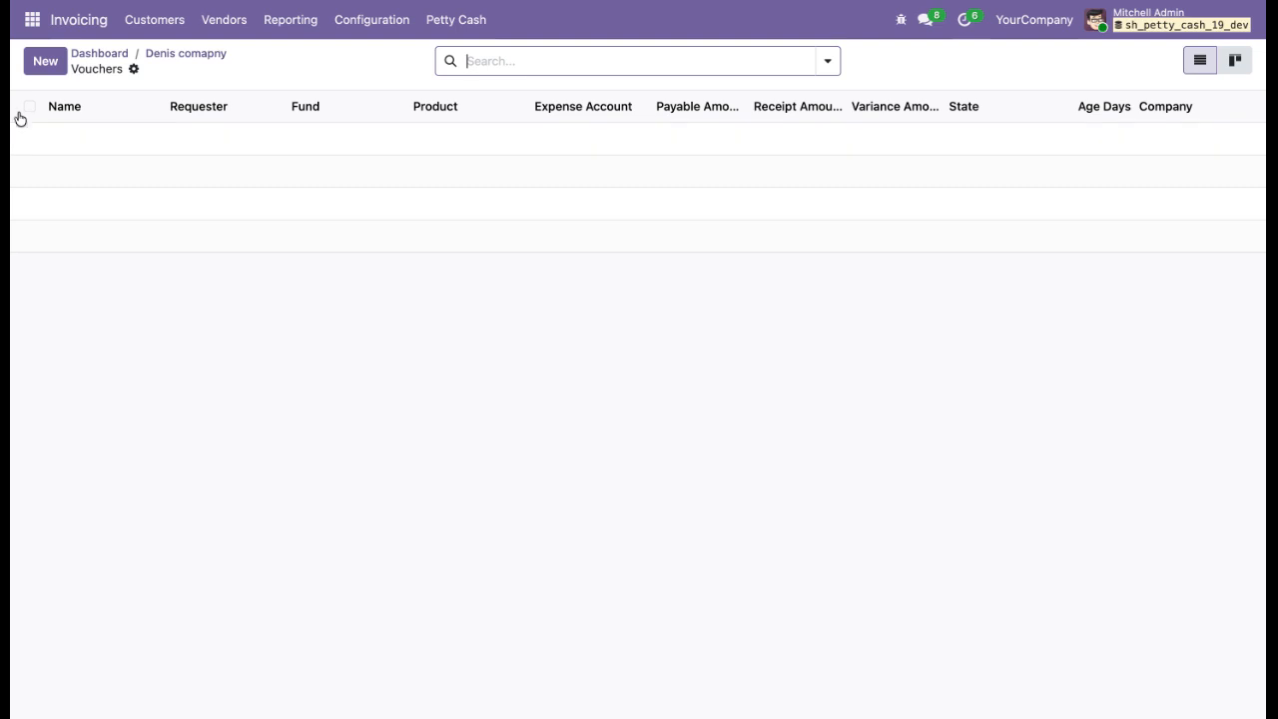
click(39, 66)
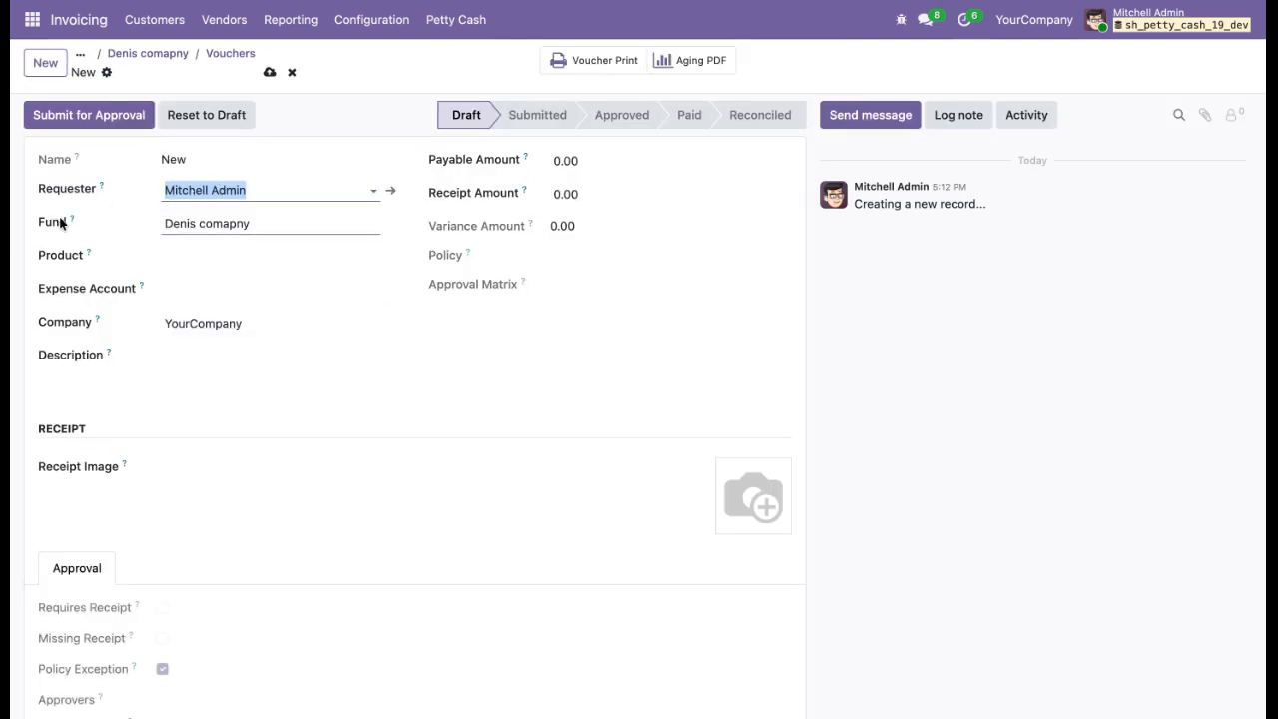
click(197, 254)
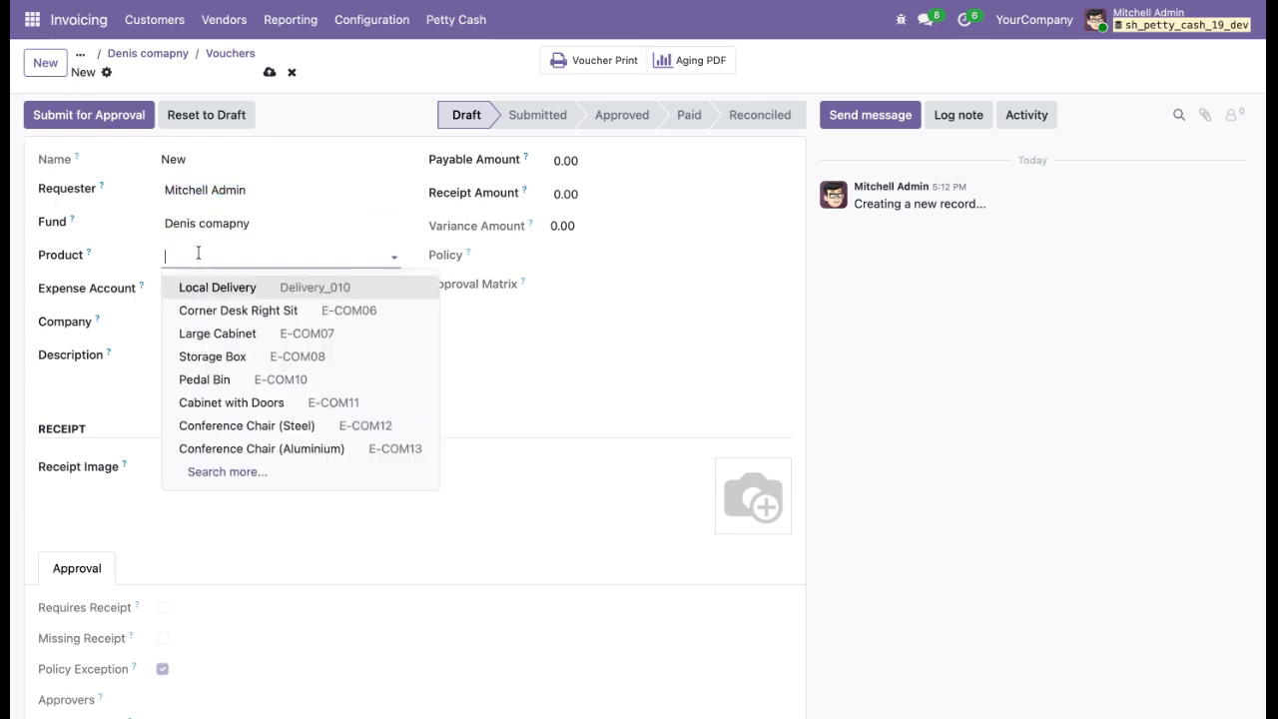
click(216, 360)
click(195, 287)
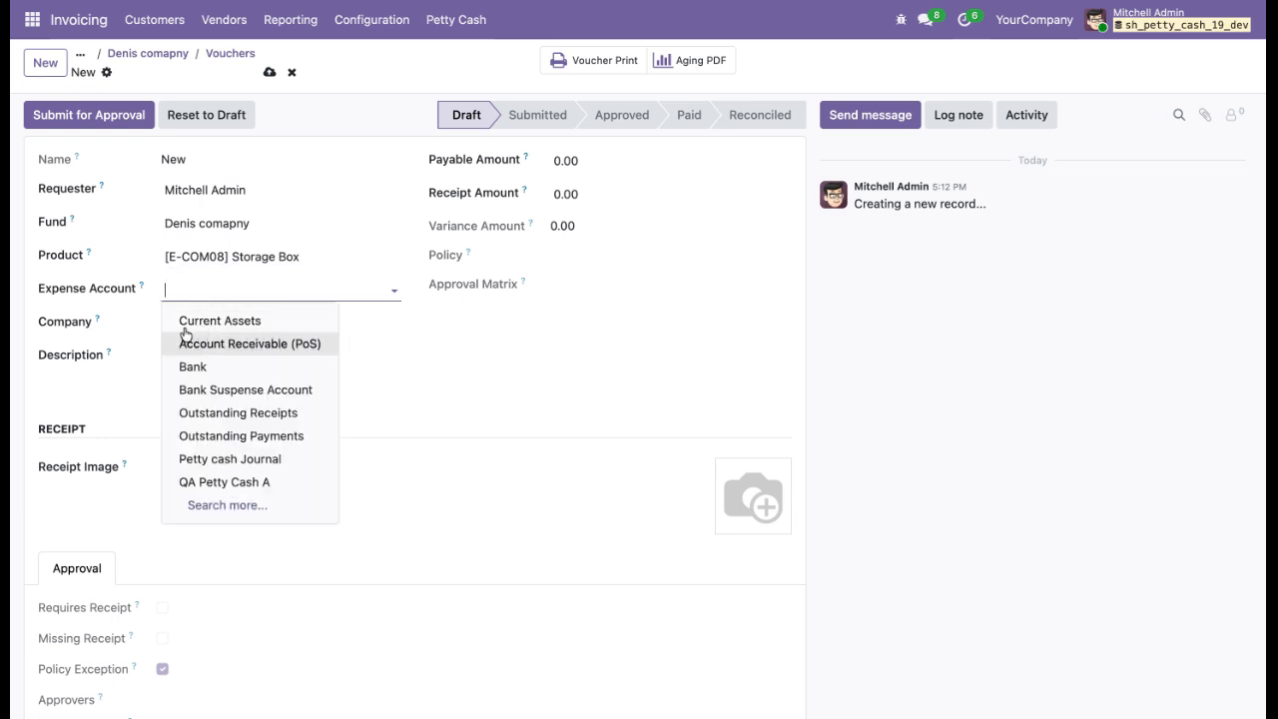
click(198, 368)
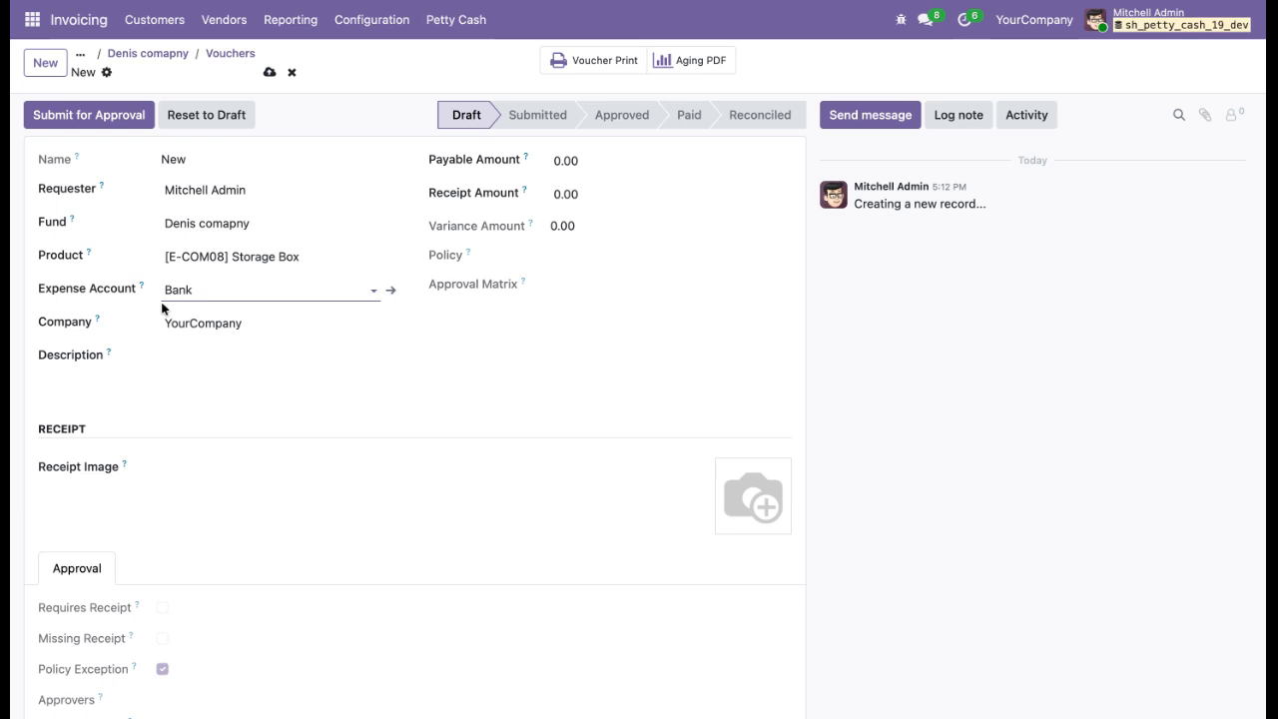
Enter the voucher description Storage Box purchase.
click(258, 377)
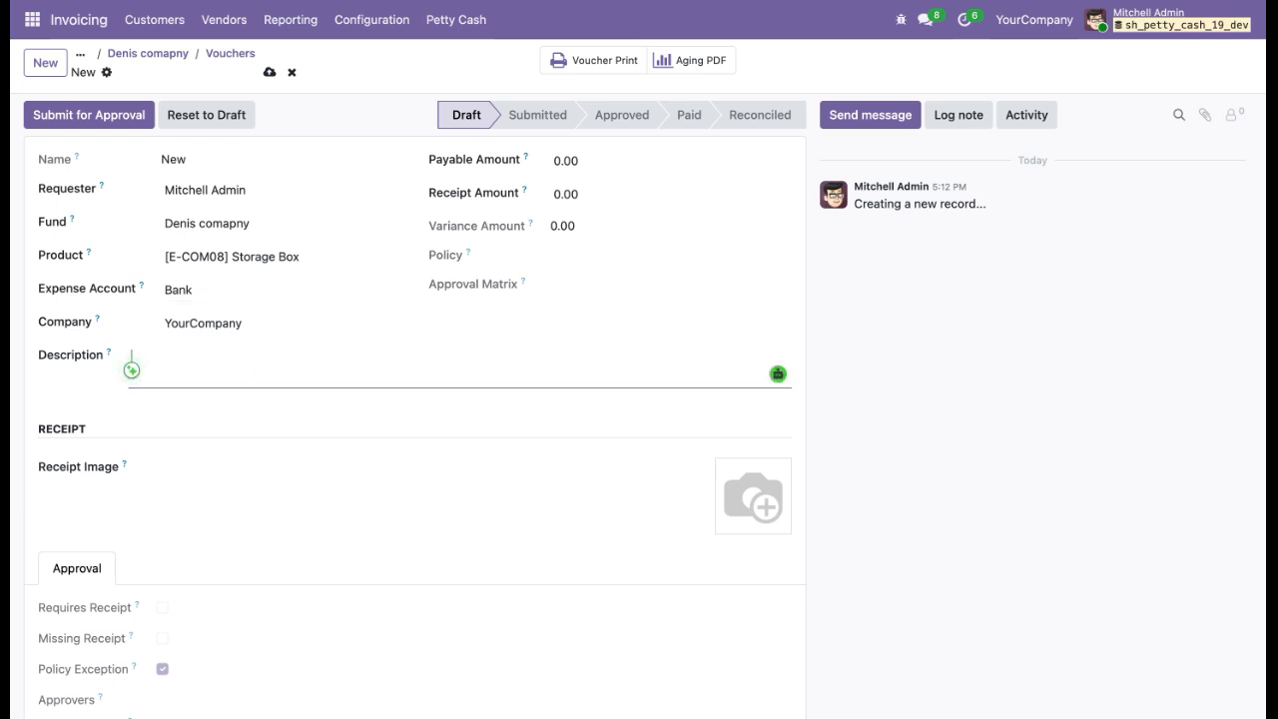
text(Storage Box purchase)
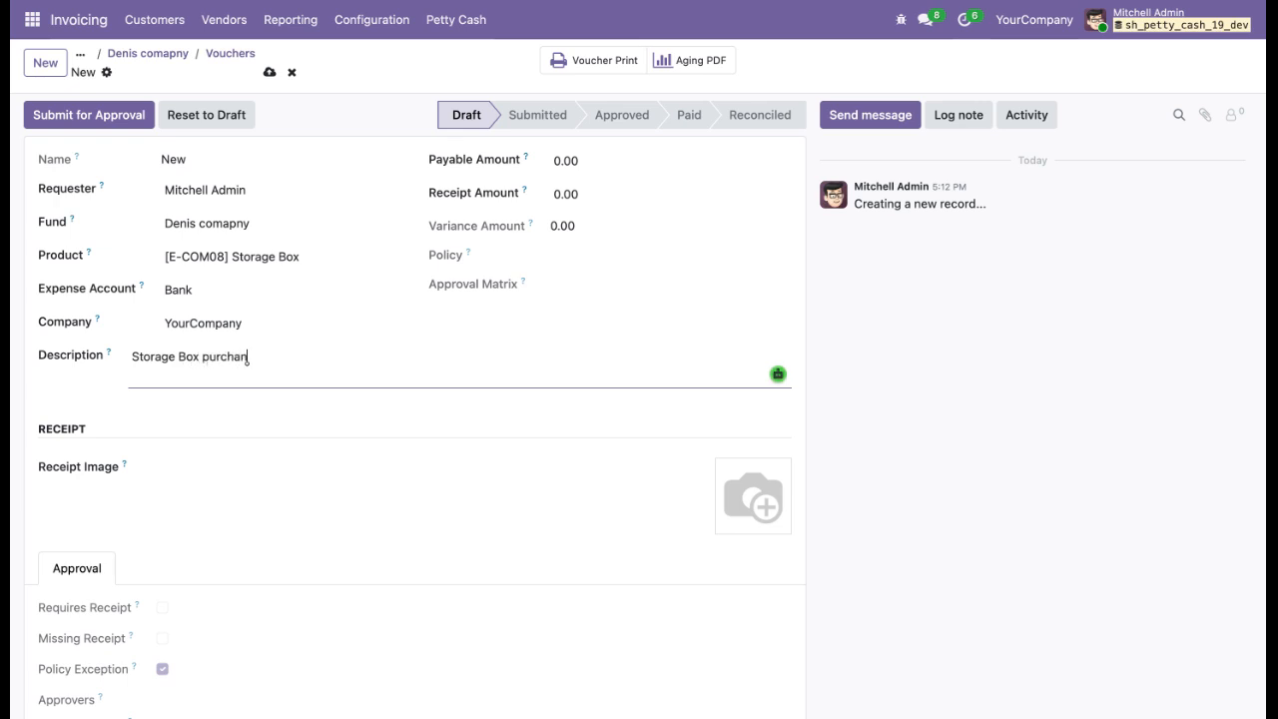
key(BackSpace)
key(BackSpace)
text(se)
Set the voucher's payable amount and receipt amount to 100 each.
click(582, 168)
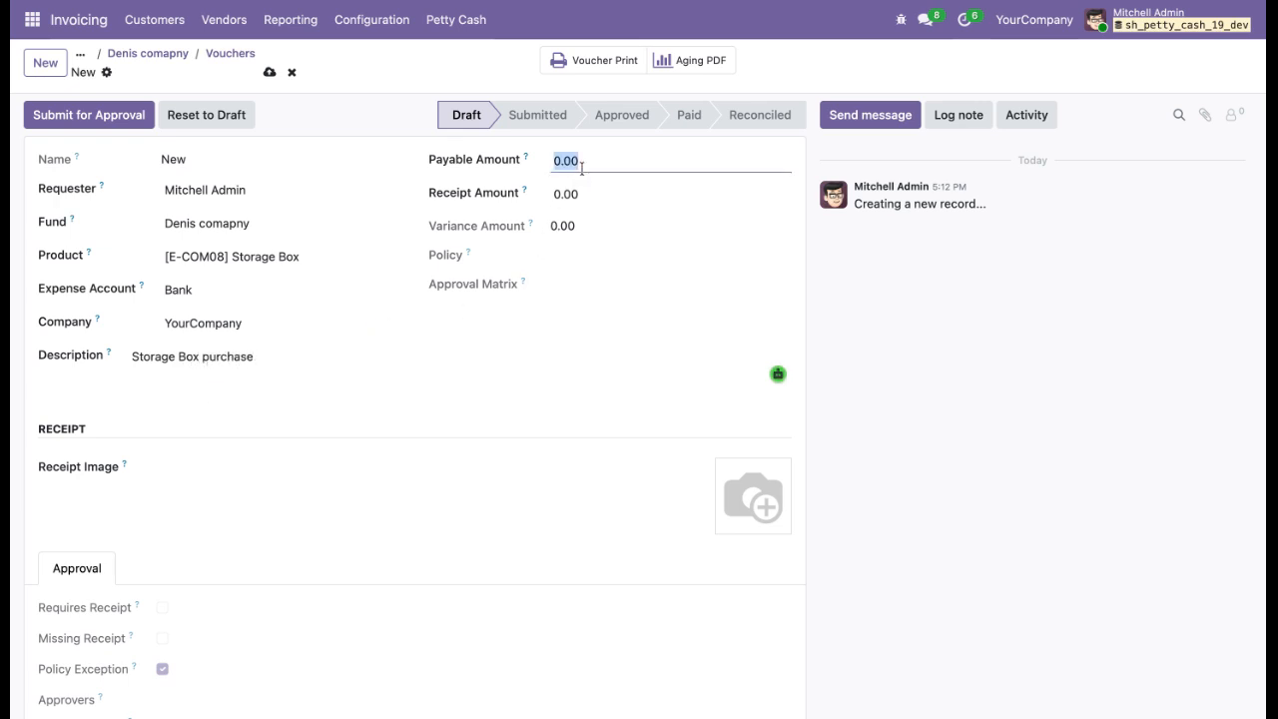
text(100)
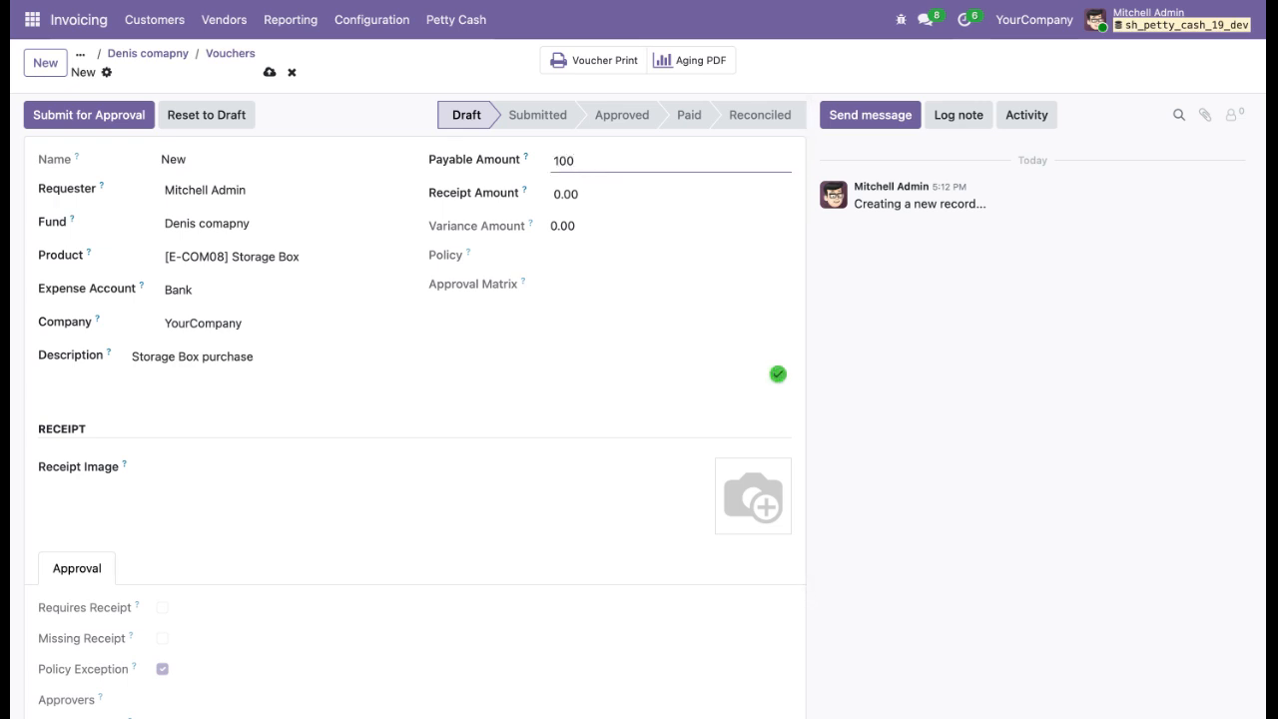
click(582, 196)
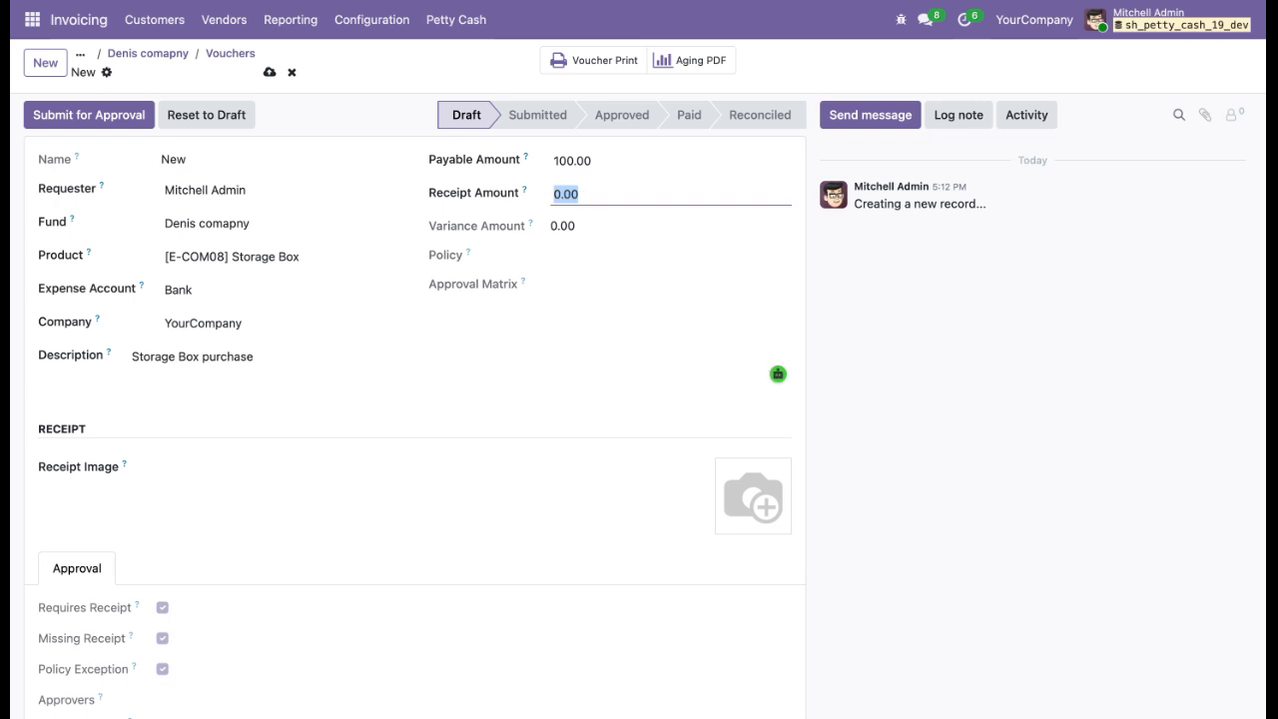
text(100)
click(523, 375)
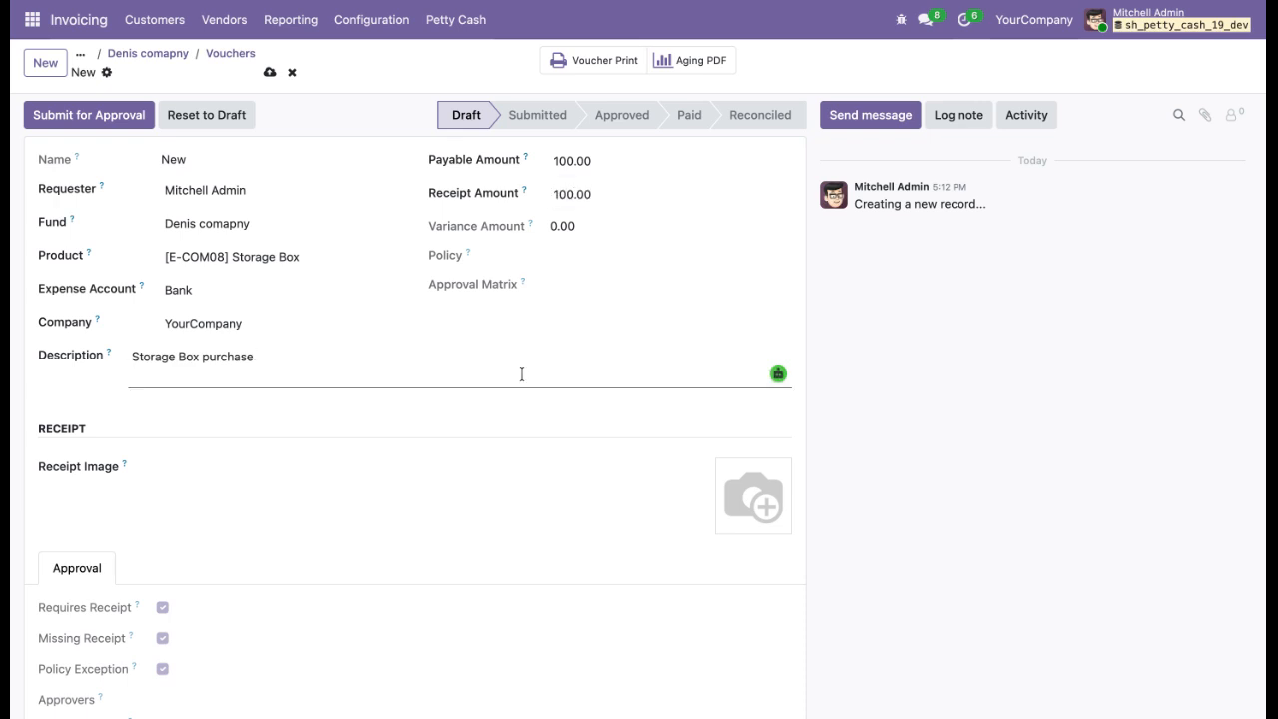
Try to submit the voucher for approval and dismiss the resulting dialog.
click(74, 126)
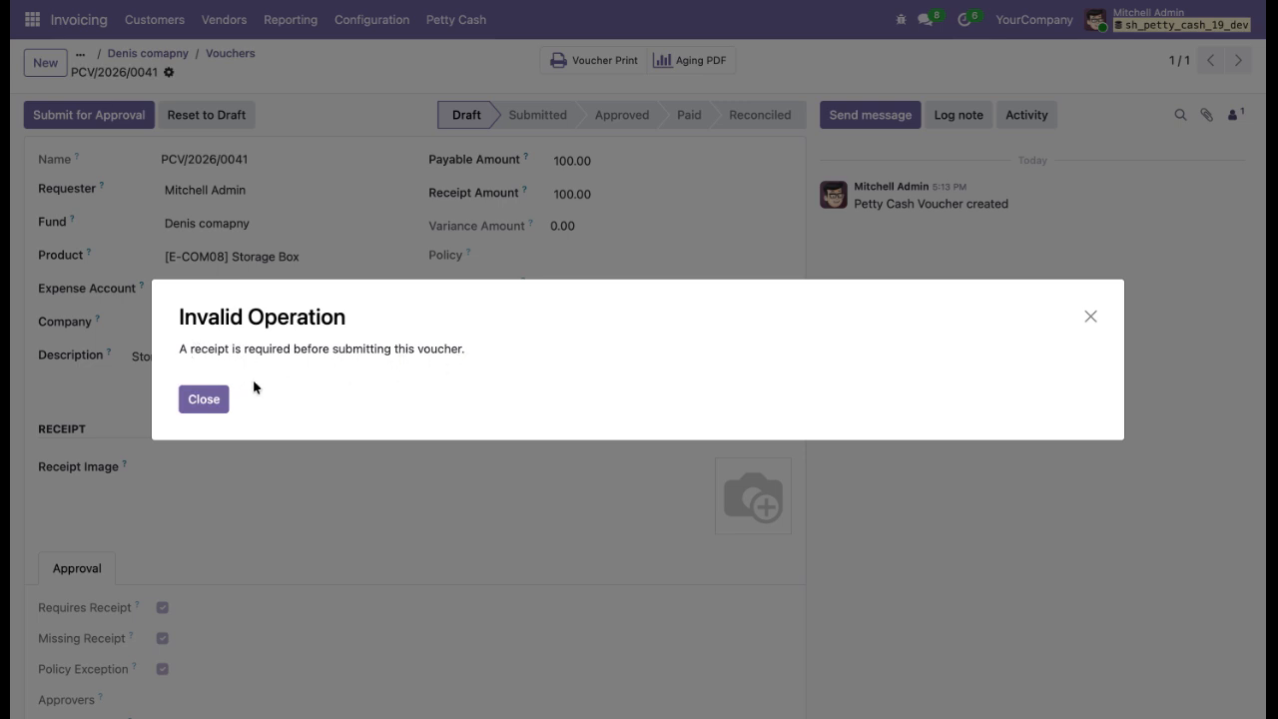
click(207, 401)
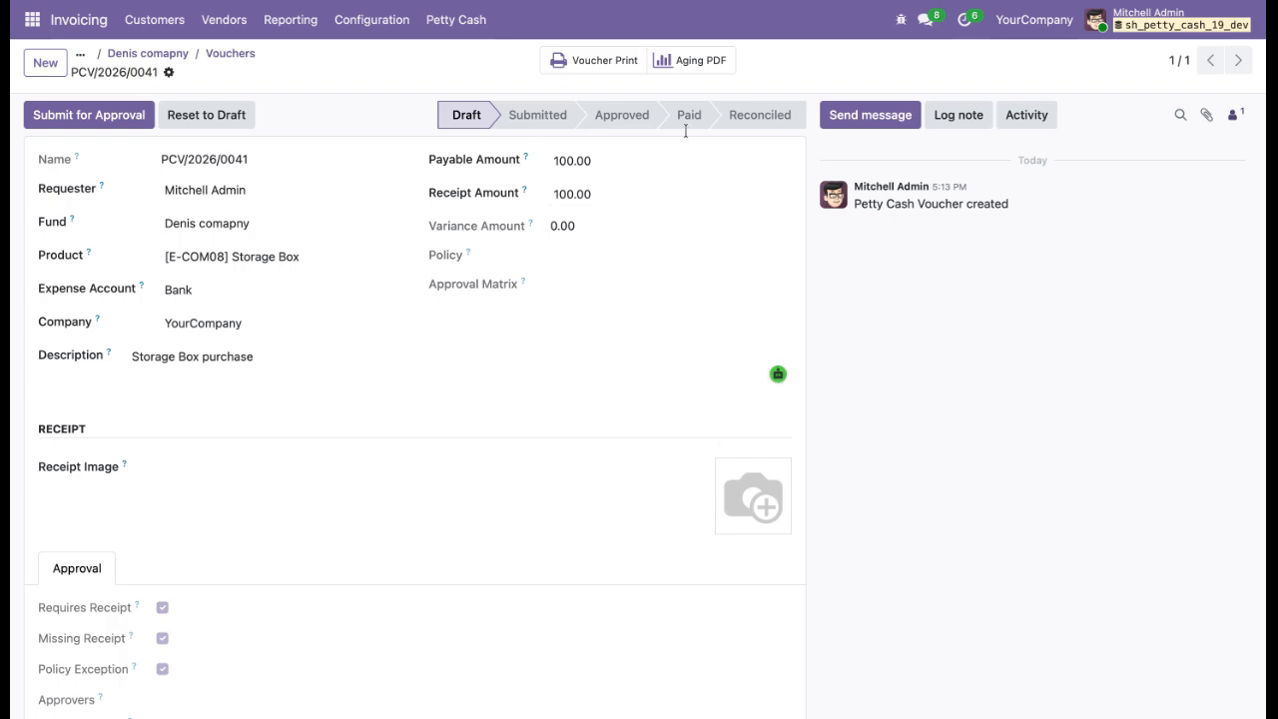
Open the petty cash policies list and review the QA Default Policy B settings.
click(462, 22)
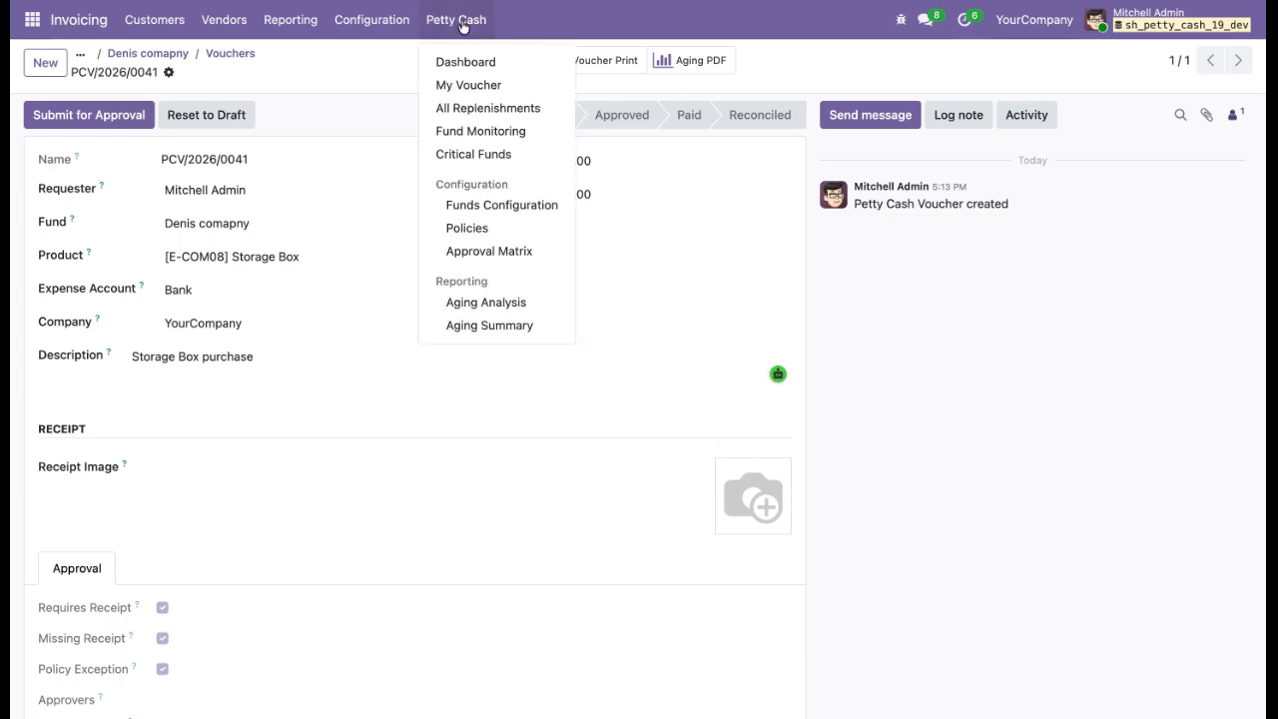
click(471, 224)
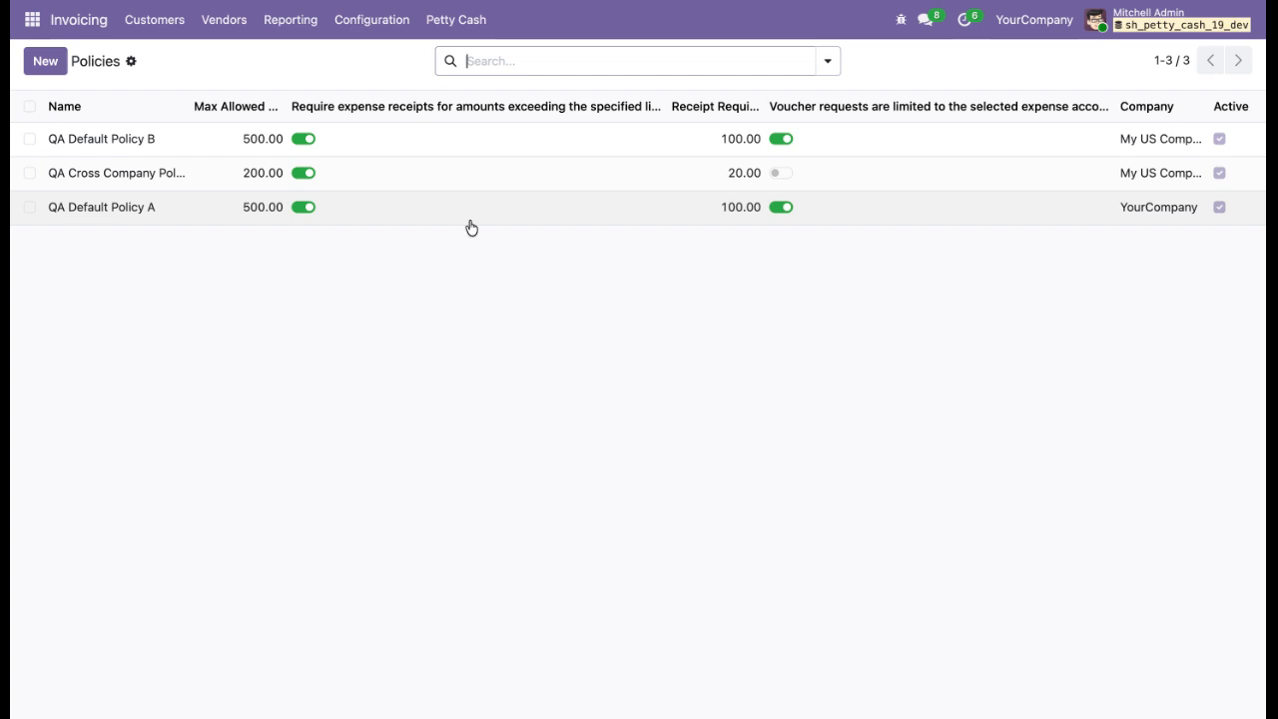
click(423, 159)
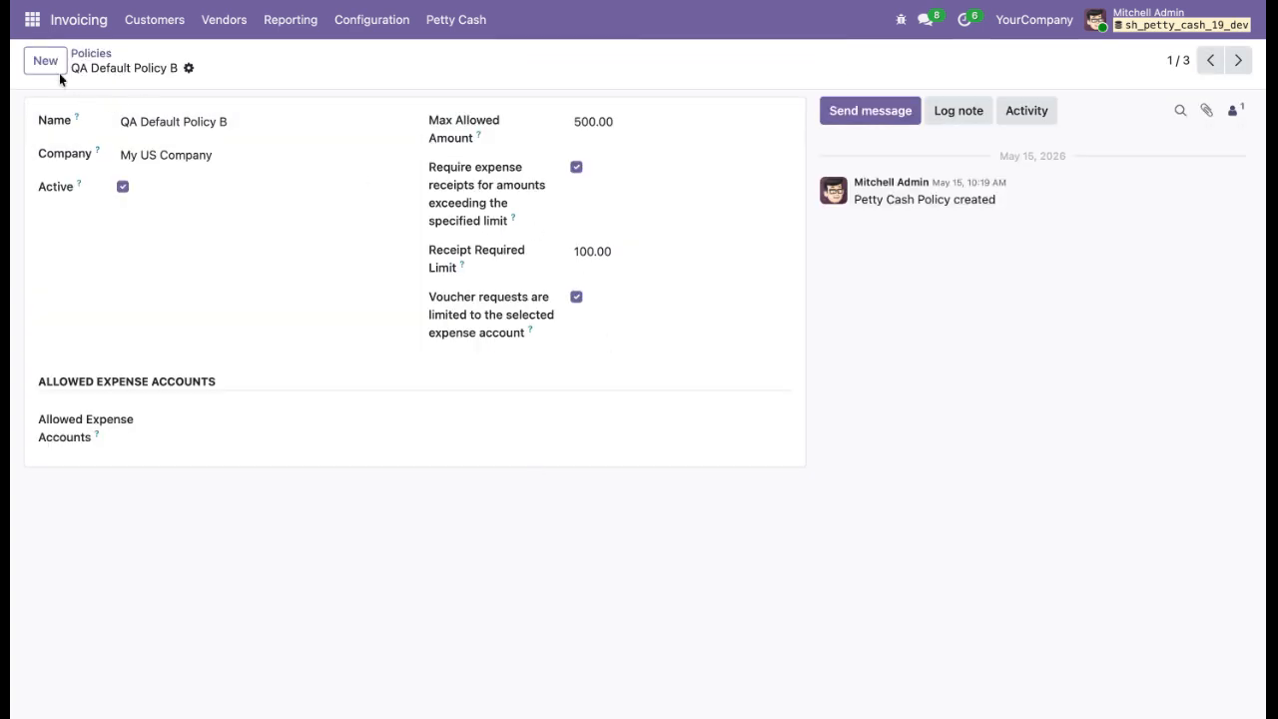
click(91, 54)
Open voucher PCV/2026/0041 from My Voucher, save it, and submit it for approval.
click(452, 22)
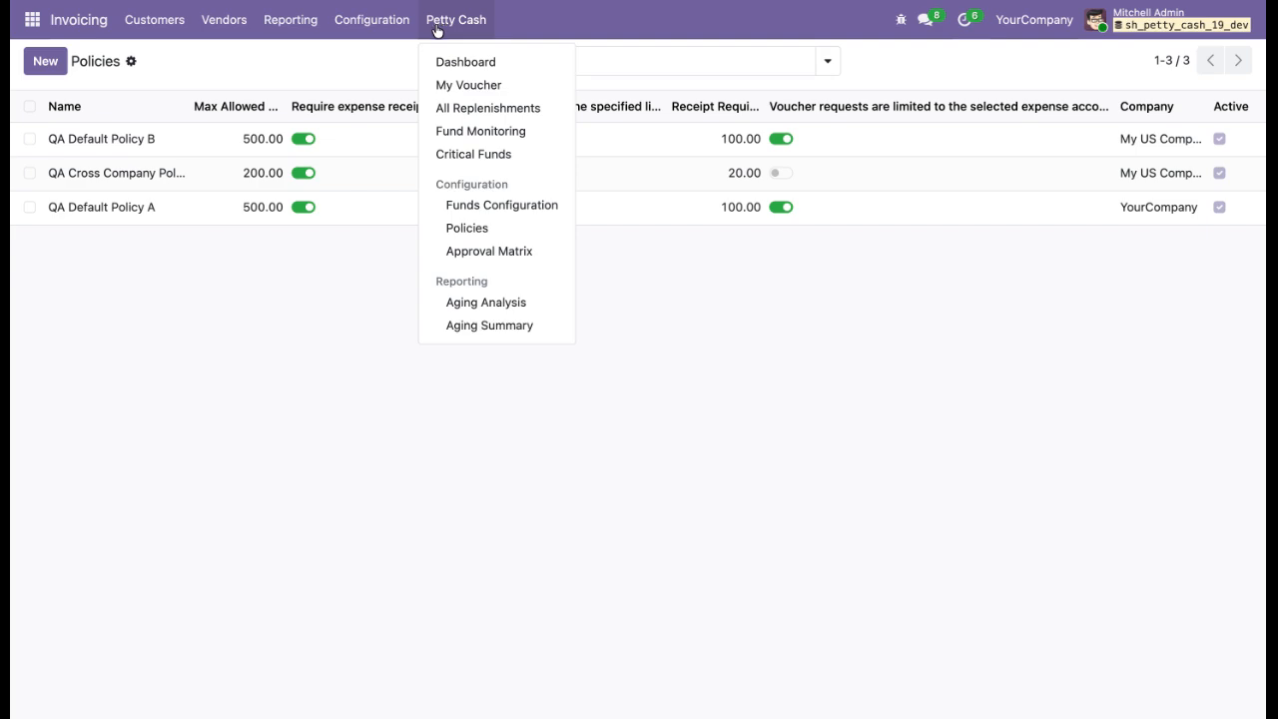
click(451, 97)
click(436, 139)
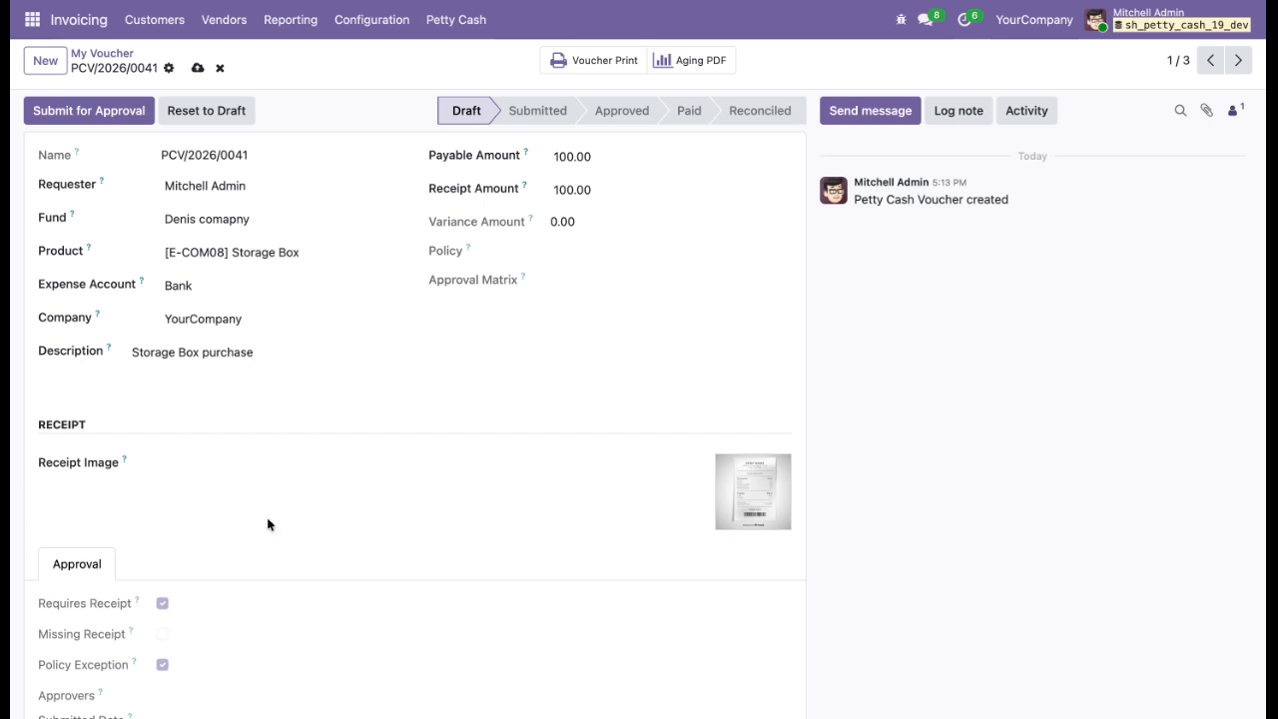
click(199, 69)
click(99, 110)
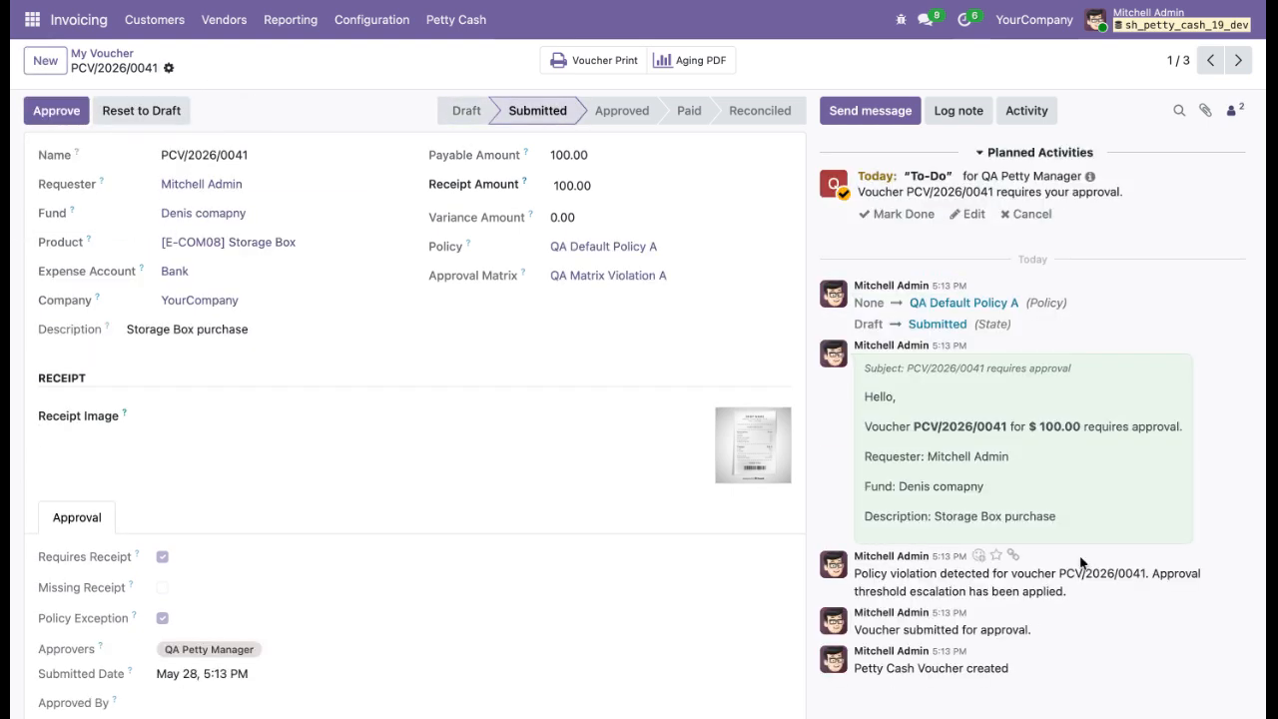
Read the approval request message on the voucher and approve the submitted voucher.
scroll(399, 504, down, 2)
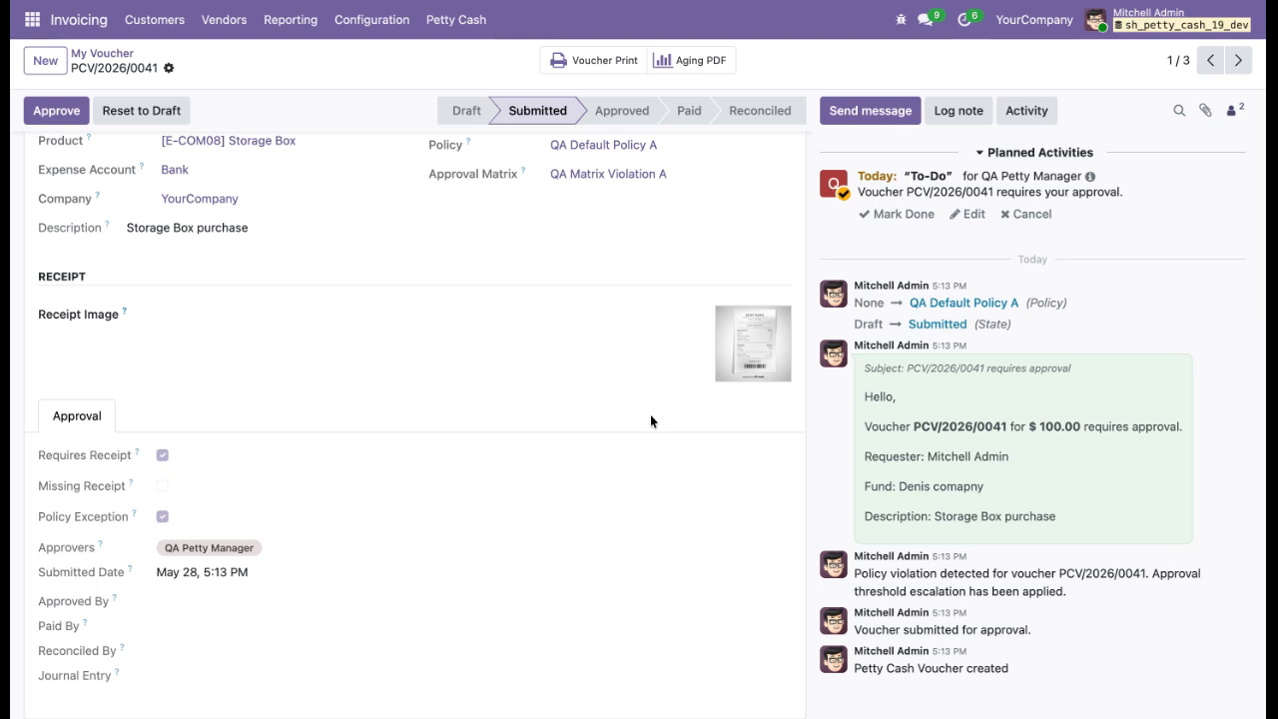
scroll(792, 441, up, 2)
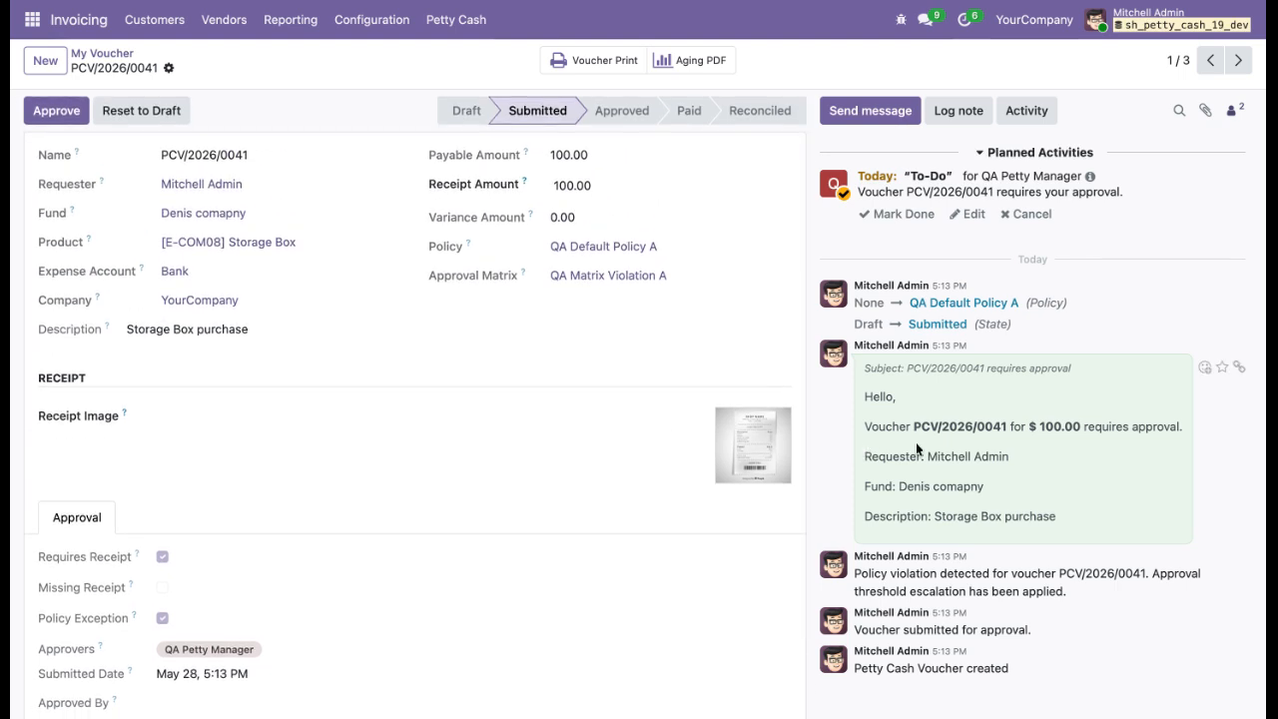
drag(865, 431, 1026, 431)
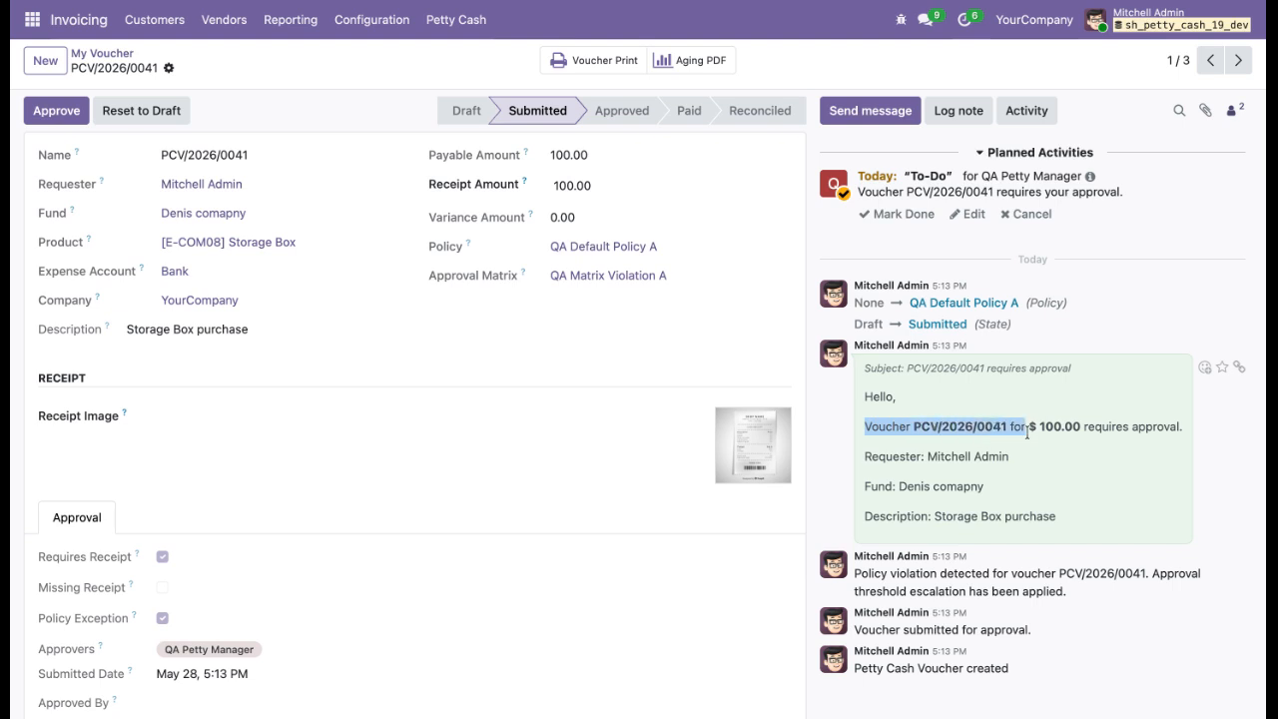
click(1039, 488)
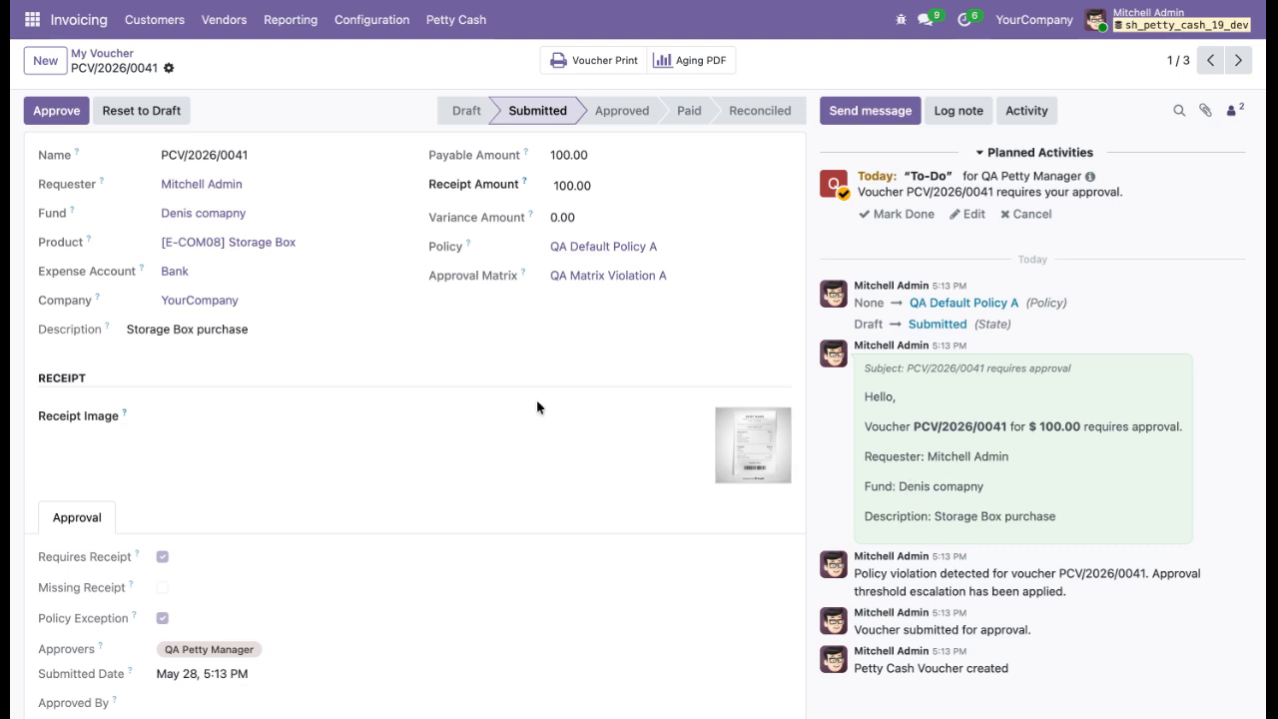
scroll(436, 399, down, 2)
scroll(437, 400, up, 2)
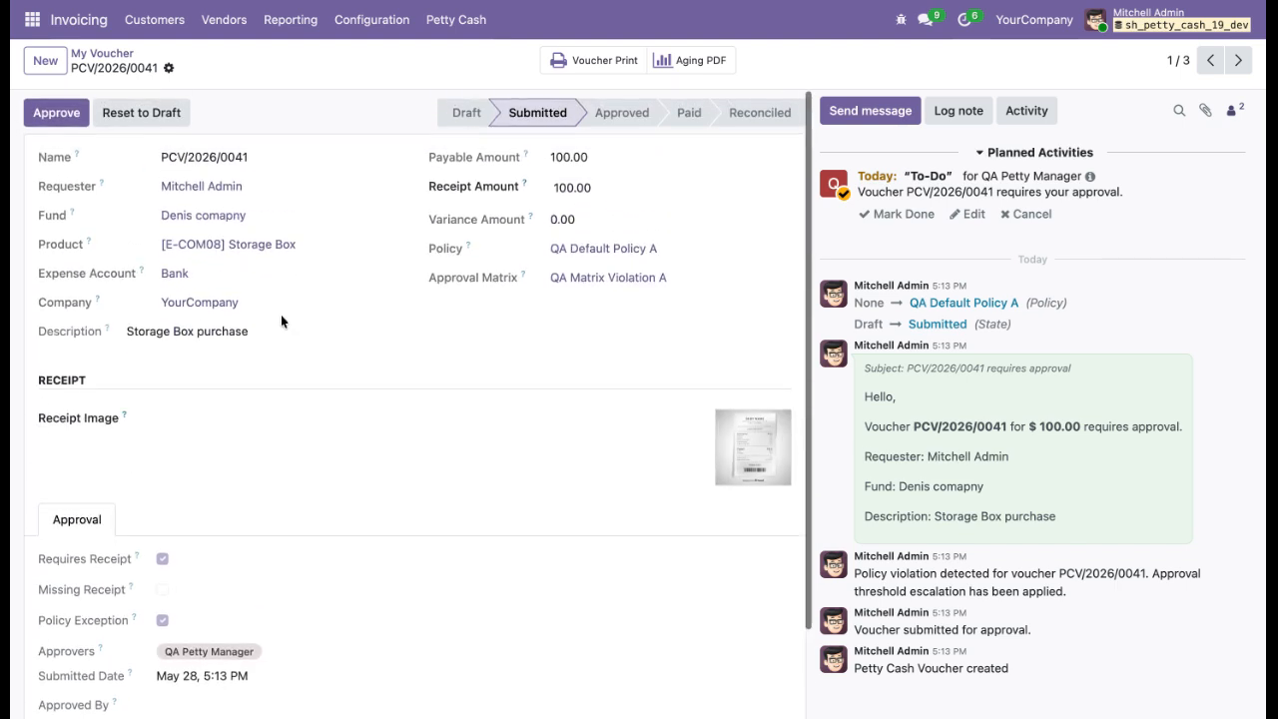
click(52, 114)
scroll(998, 397, up, 3)
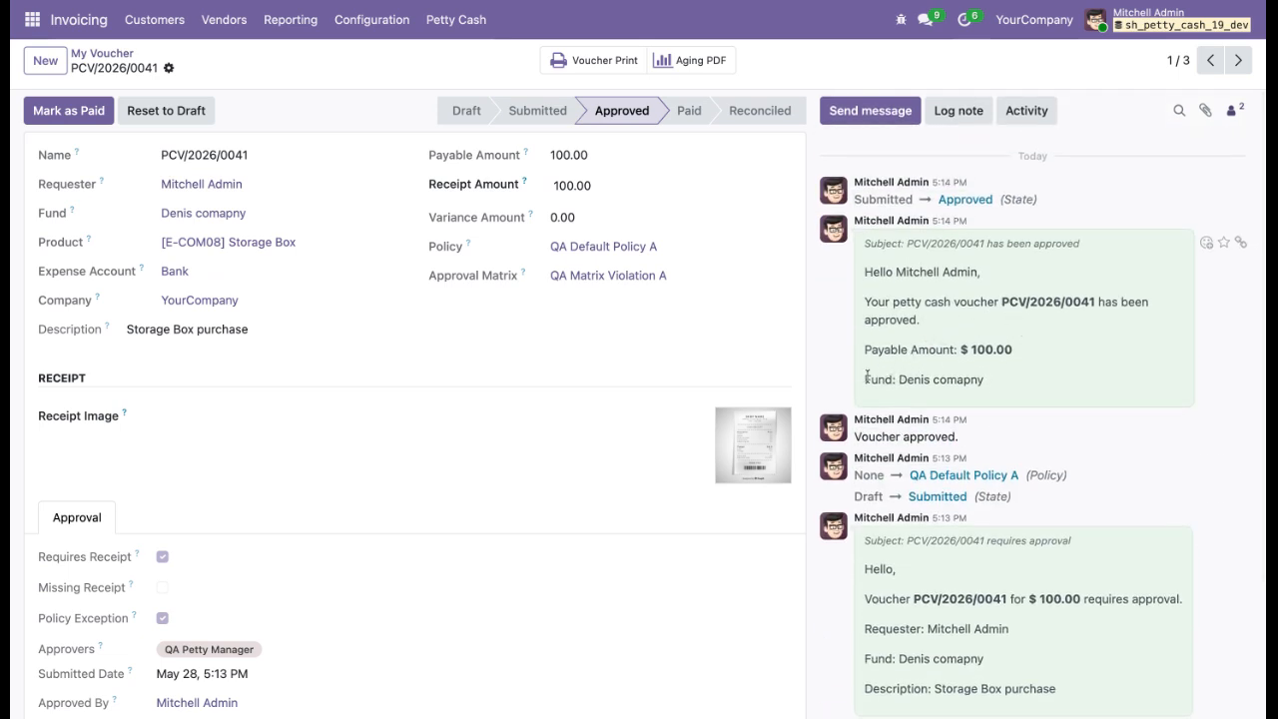
Mark the approved voucher PCV/2026/0041 as paid.
drag(867, 378, 979, 389)
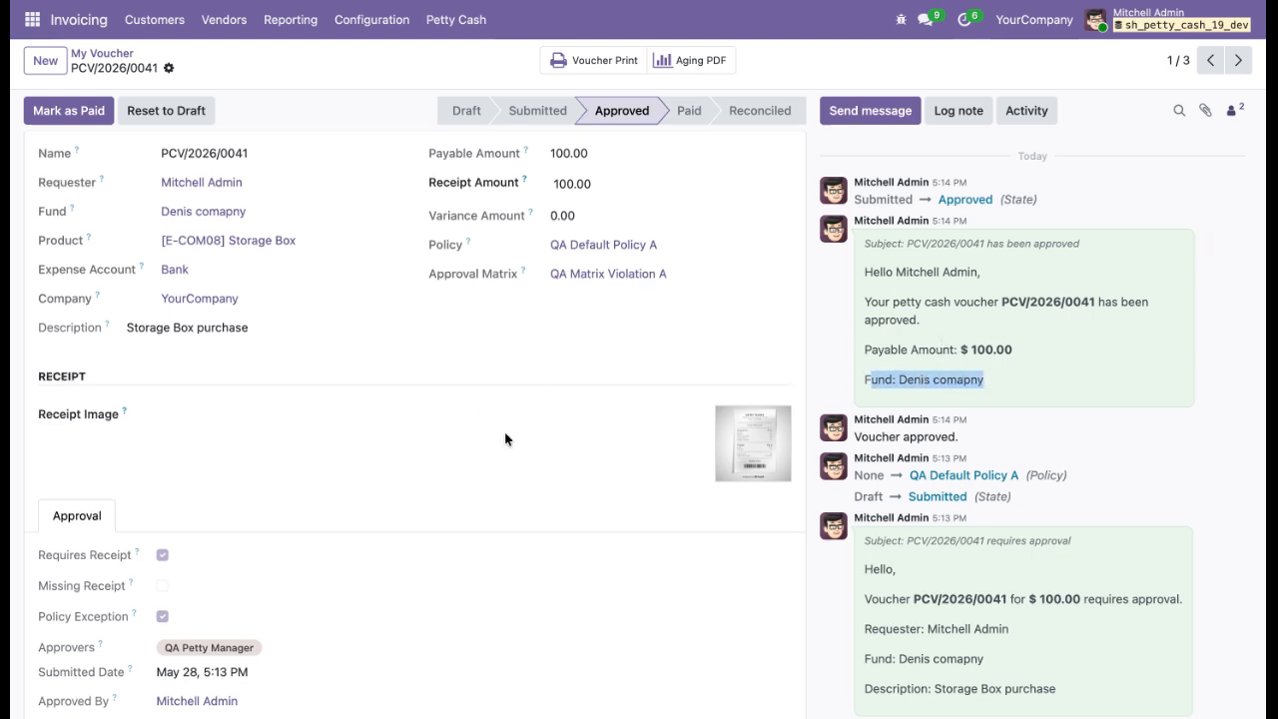
scroll(505, 436, down, 2)
scroll(506, 437, up, 2)
click(68, 110)
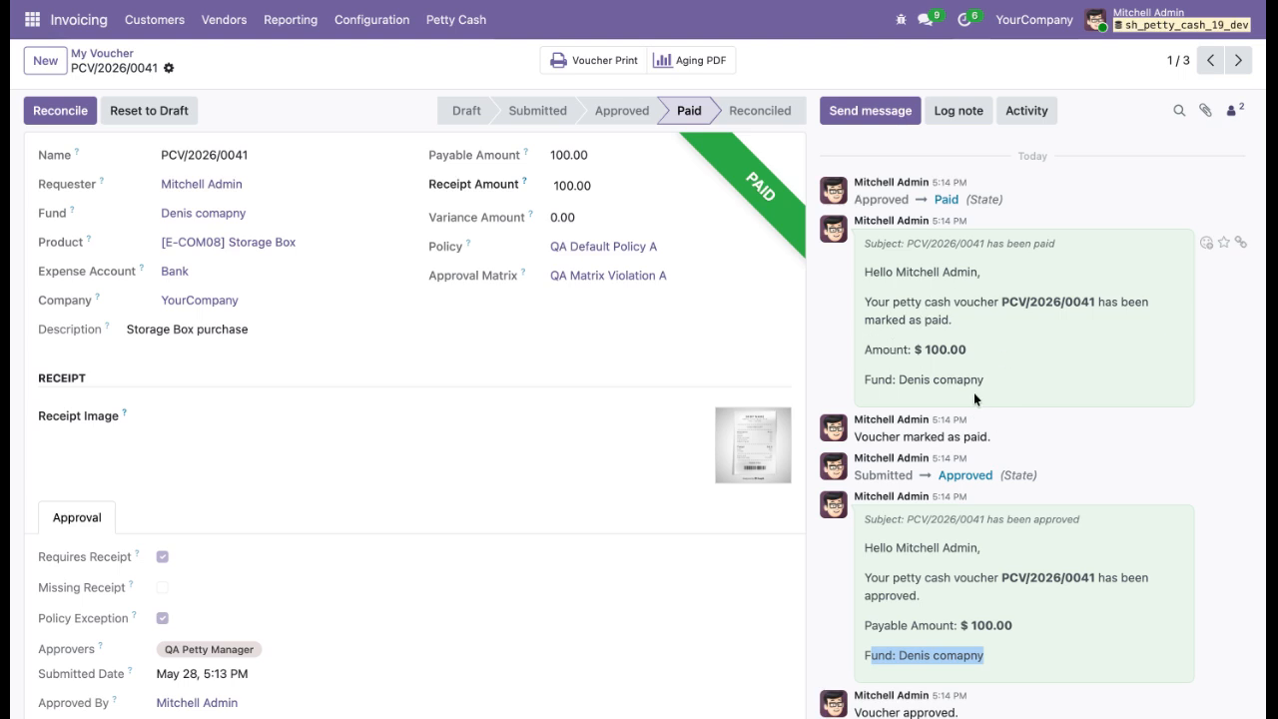
Reconcile the paid voucher PCV/2026/0041.
drag(985, 389, 865, 276)
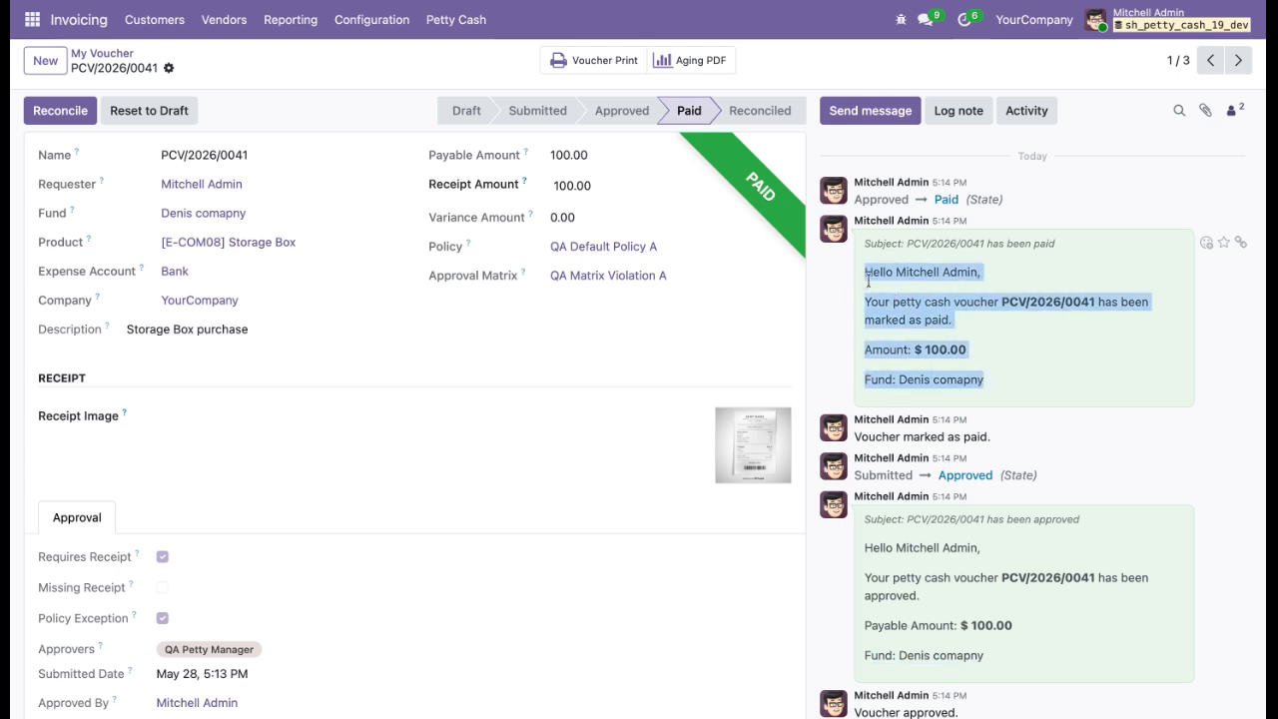
click(886, 298)
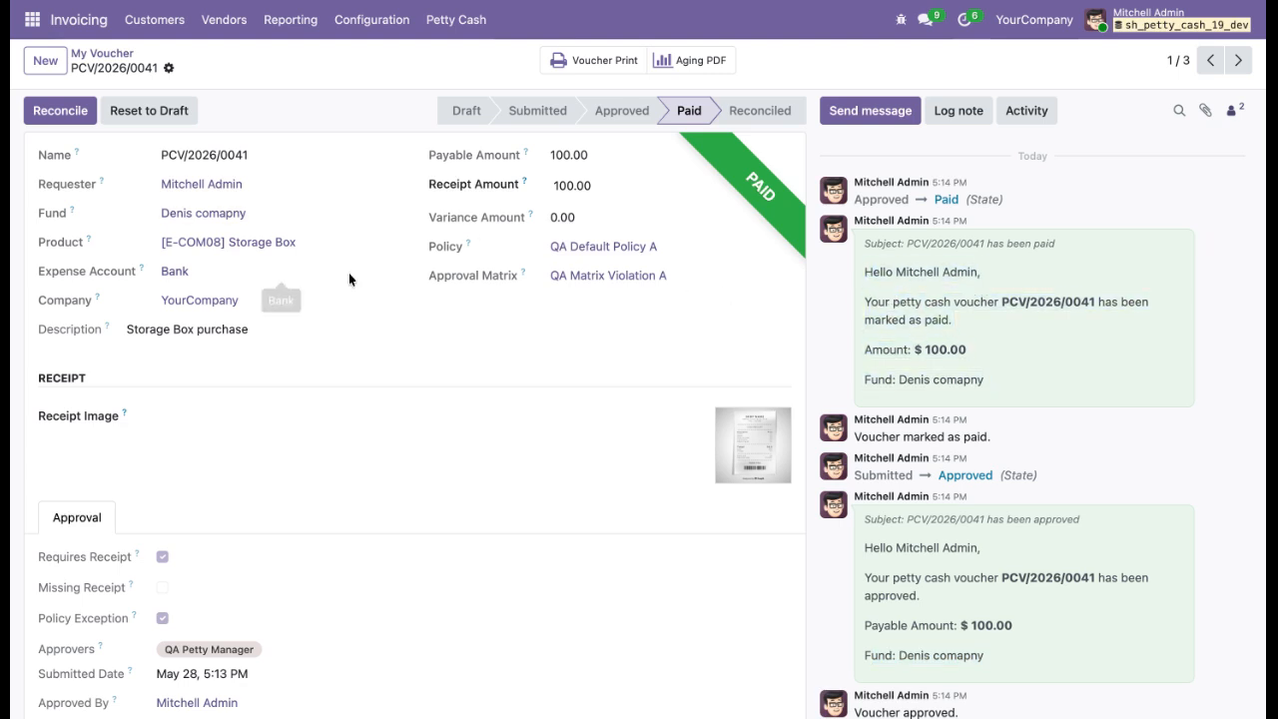
scroll(348, 273, down, 2)
scroll(349, 272, up, 2)
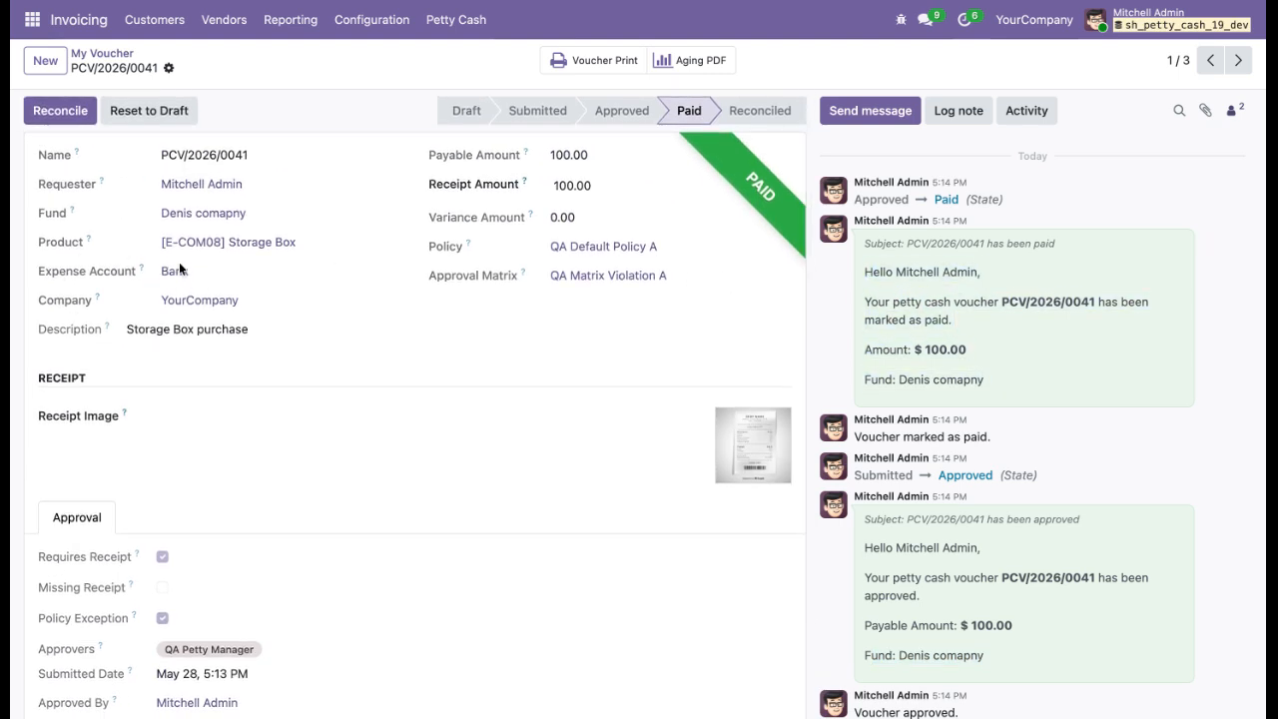
click(55, 110)
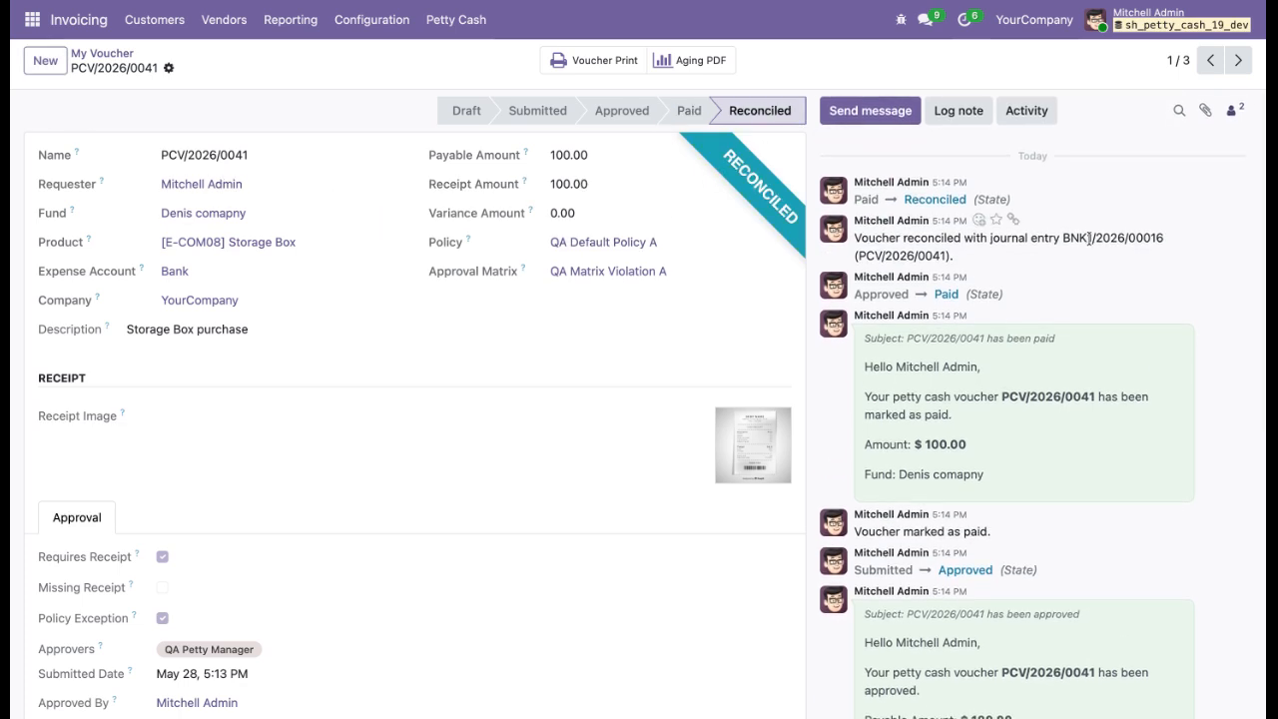
Review the reconciliation journal entry note, return to My Voucher, and open the list of all replenishments.
drag(1061, 237, 1166, 250)
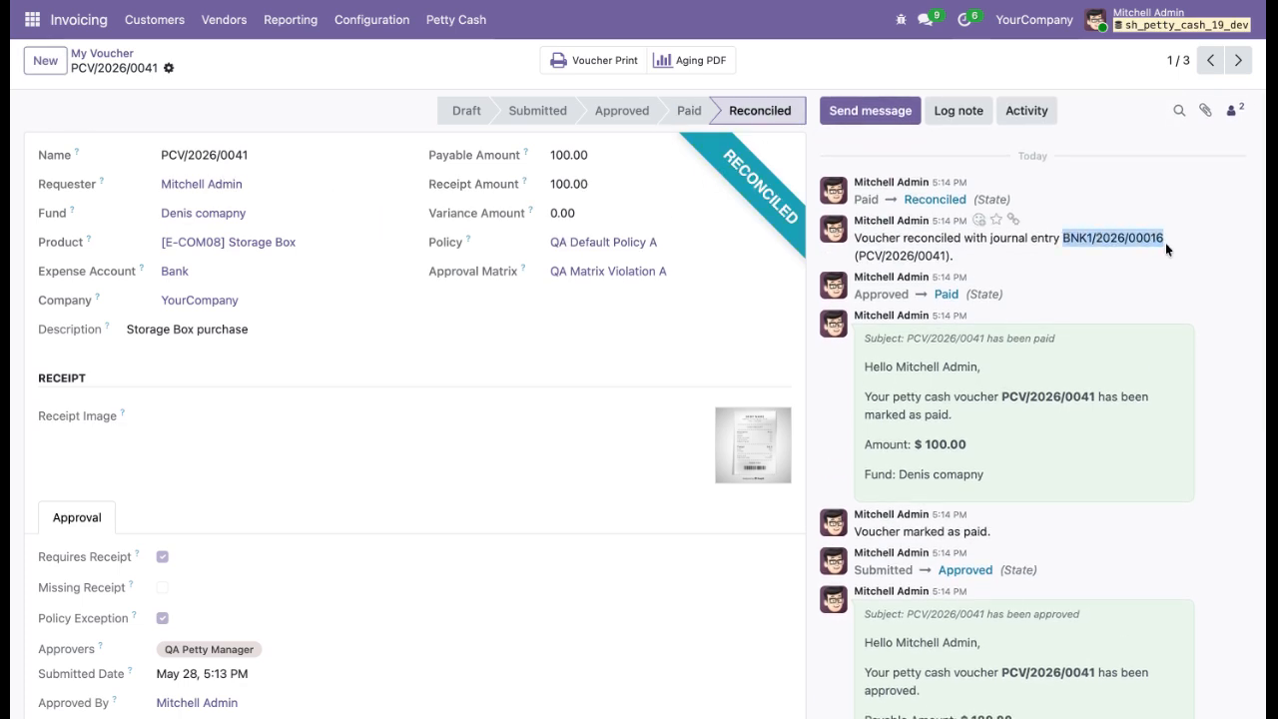
triple_click(1106, 237)
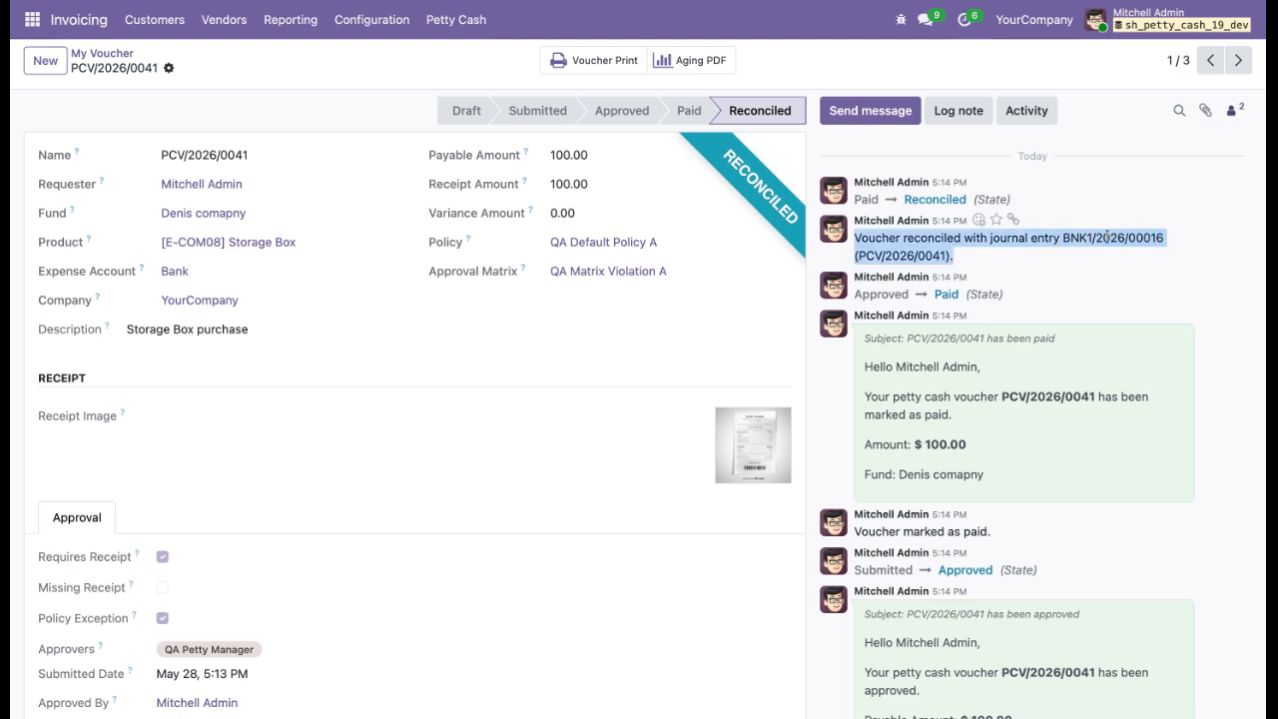
click(118, 55)
click(457, 33)
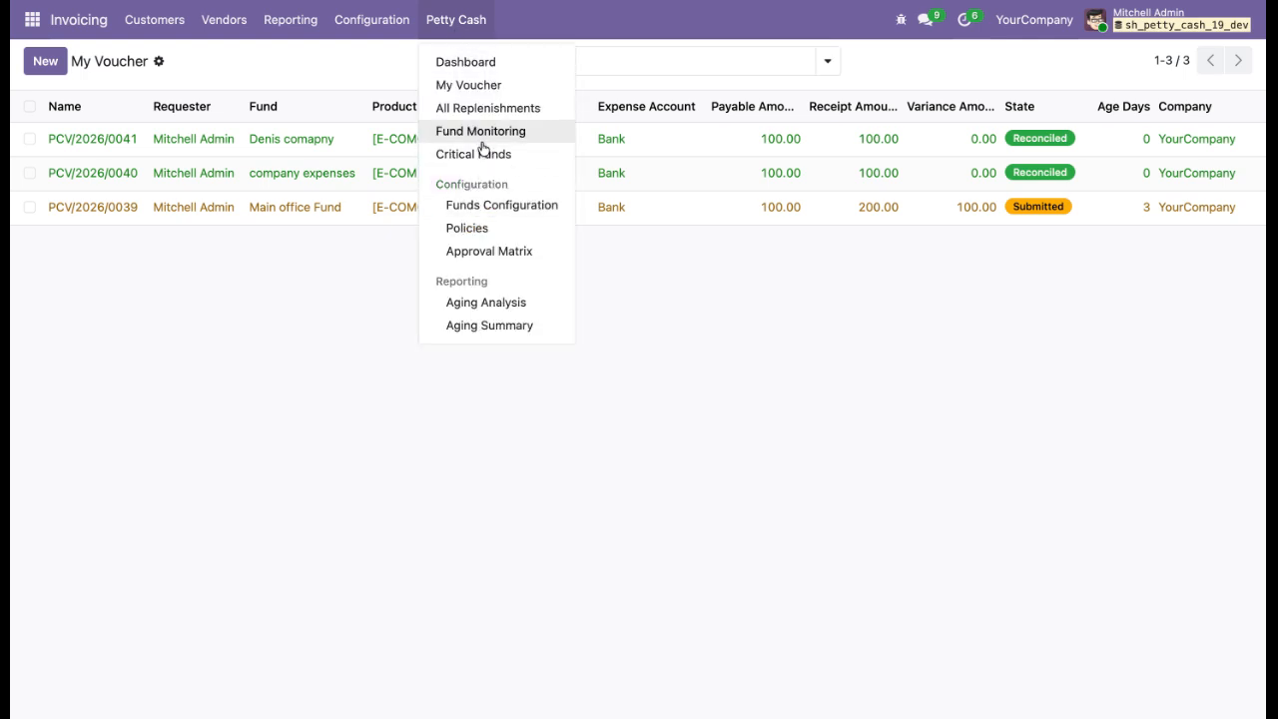
click(487, 110)
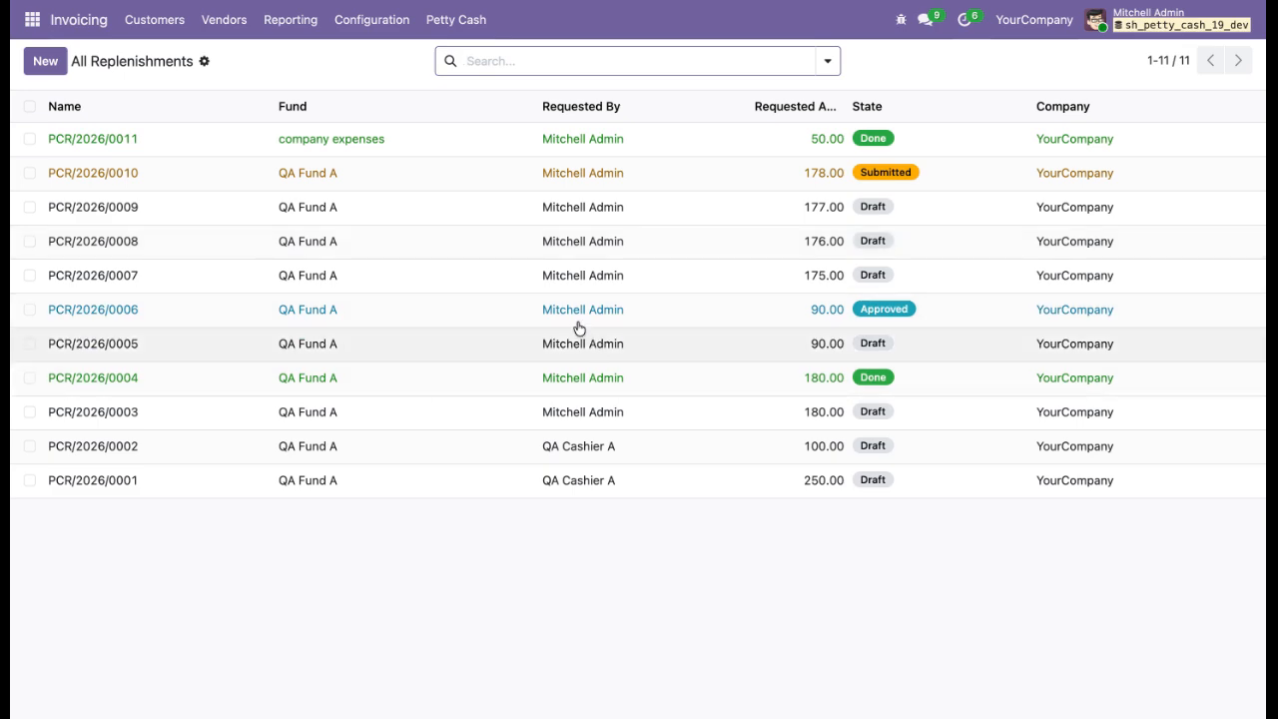
From the dashboard, create a new replenishment for the Denis comapny fund with a requested amount of 50.
click(425, 22)
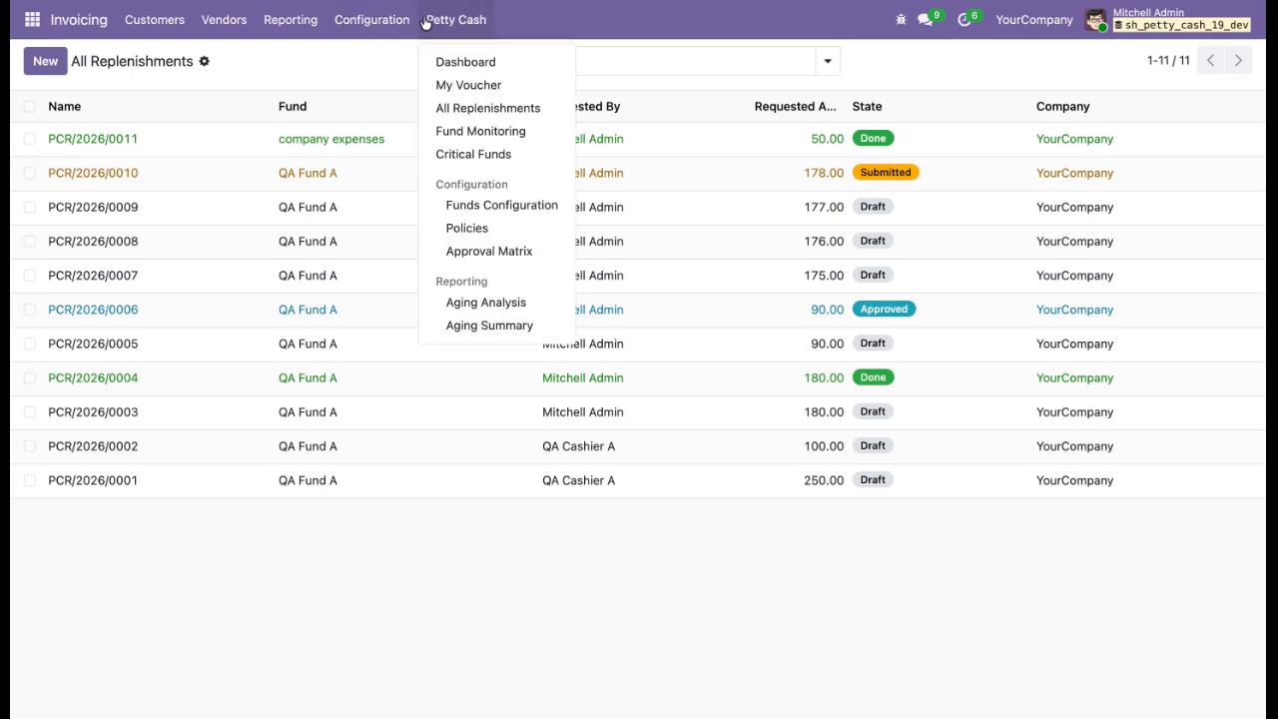
click(455, 82)
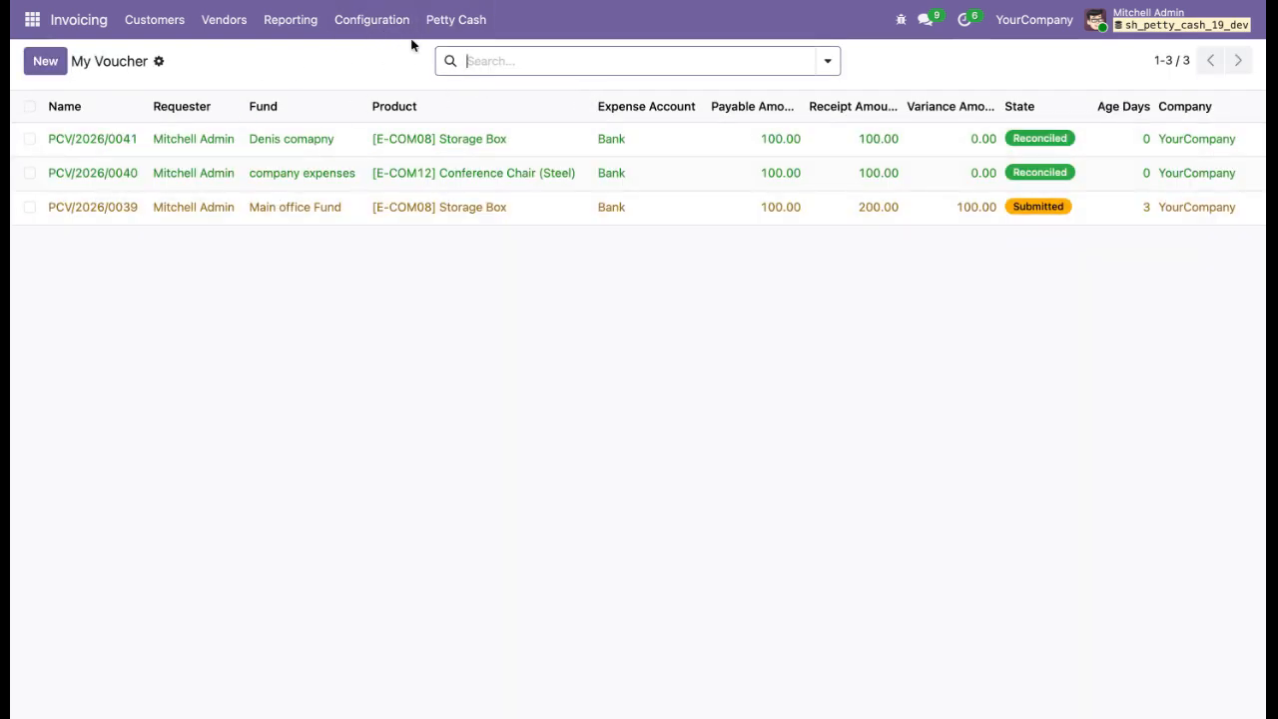
click(450, 21)
click(451, 58)
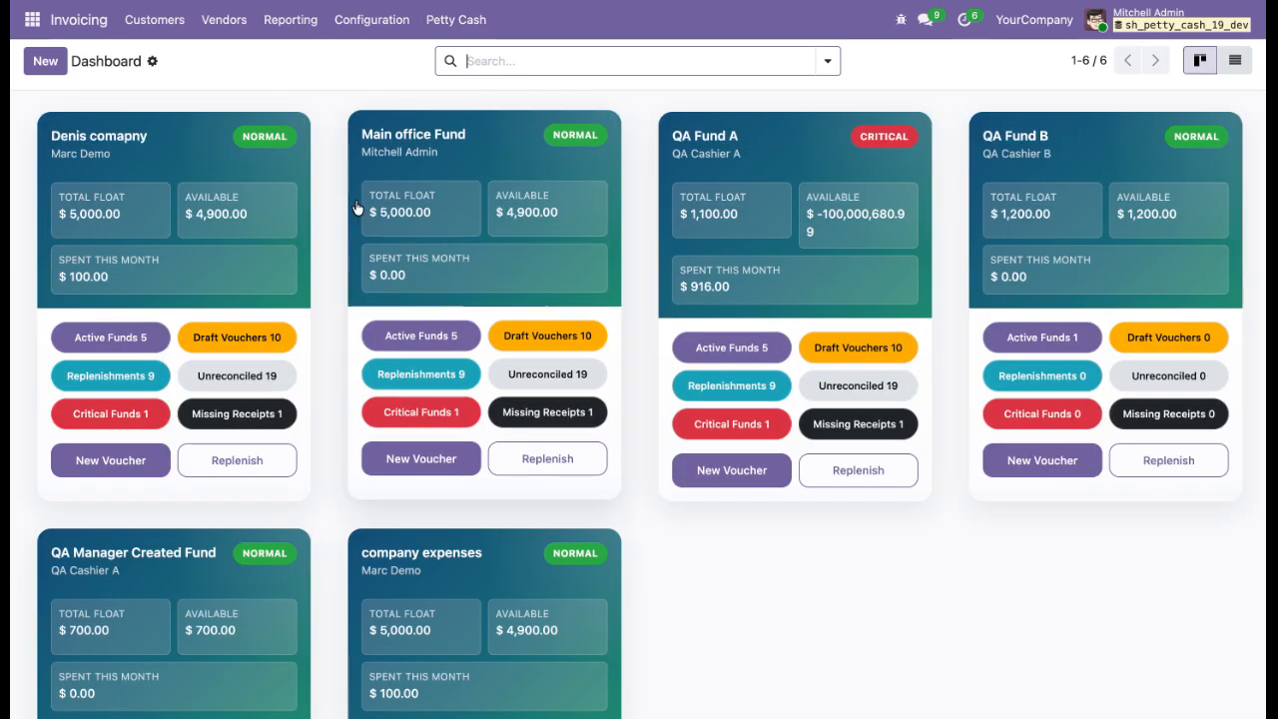
click(253, 212)
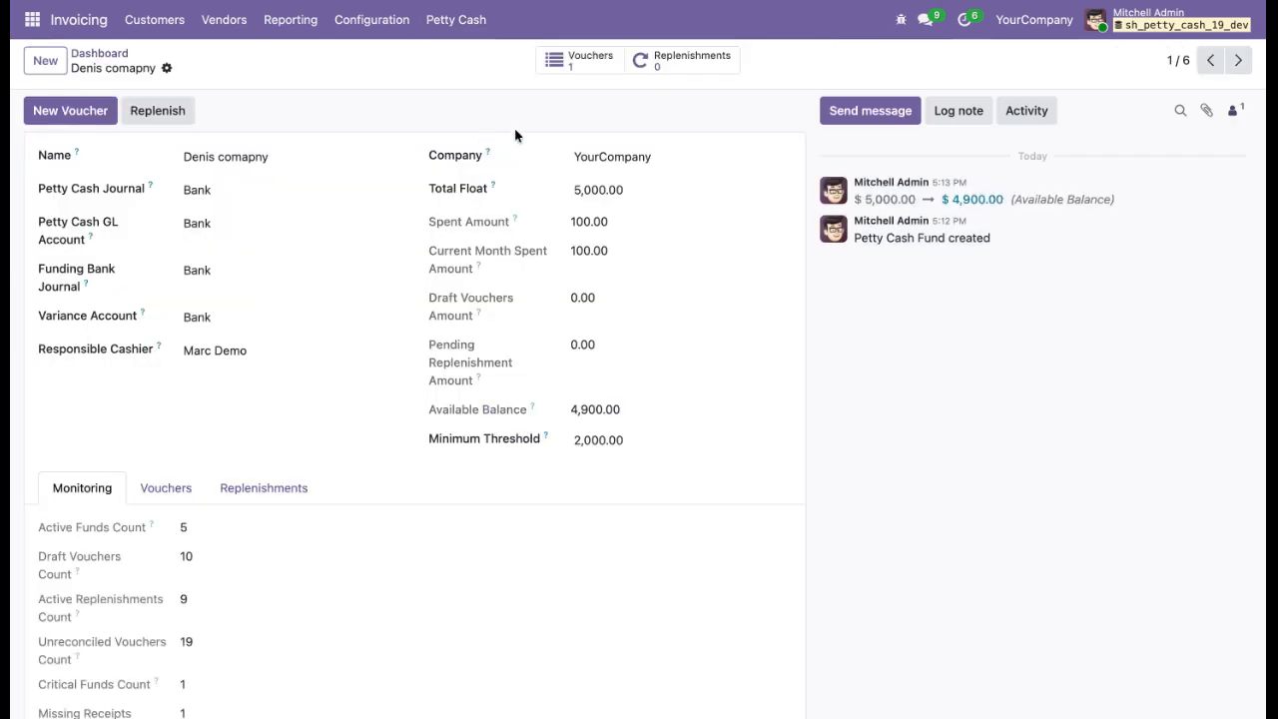
click(679, 54)
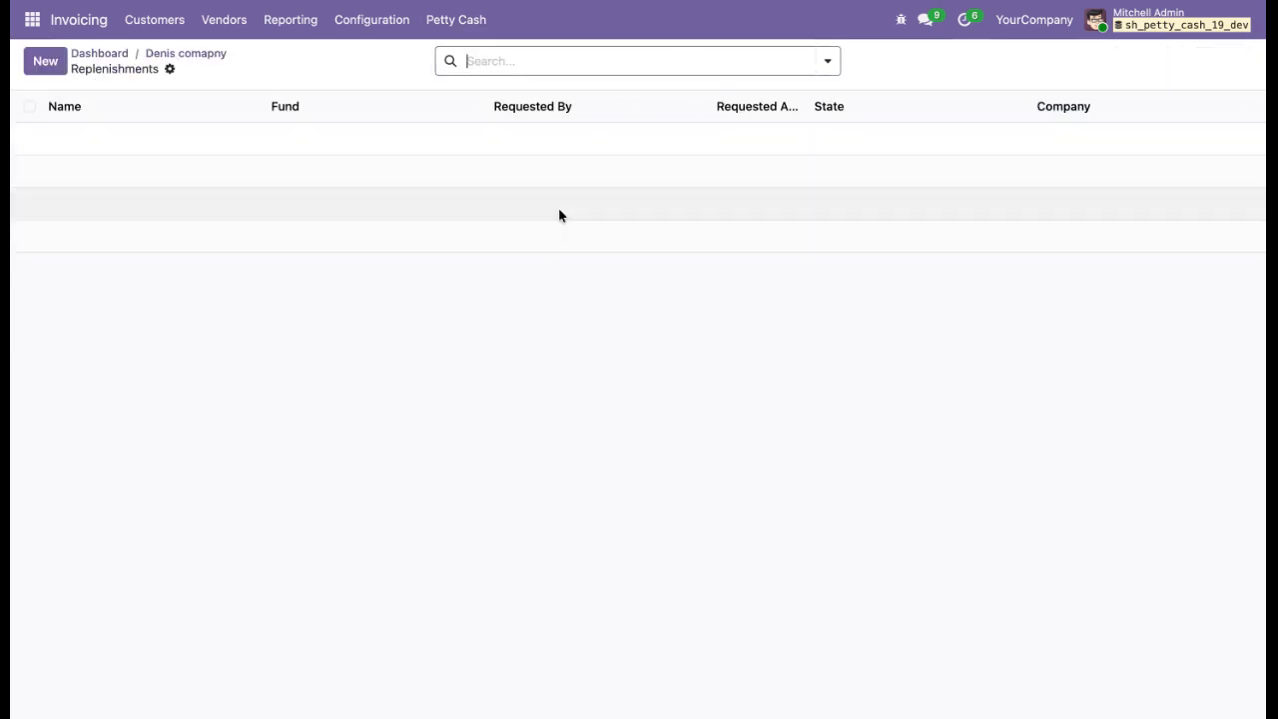
click(45, 62)
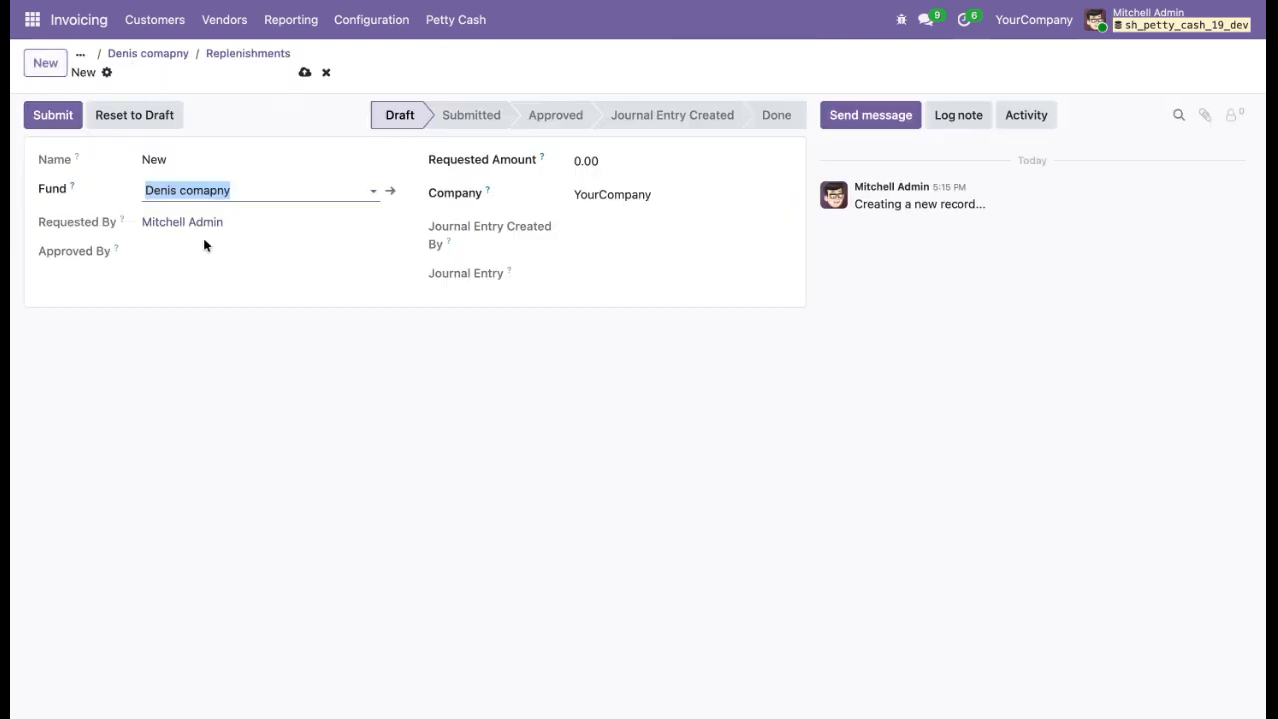
click(625, 160)
text(5)
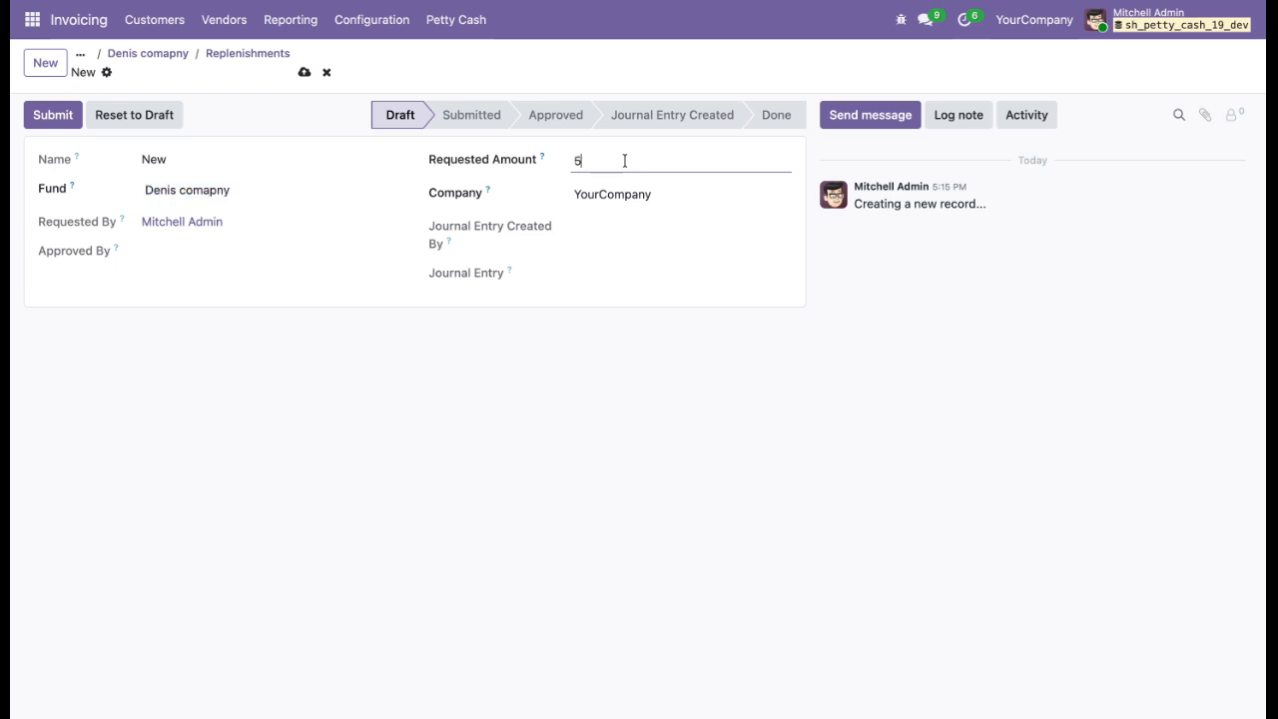
text(0)
Submit and approve the new replenishment request.
click(619, 292)
click(35, 120)
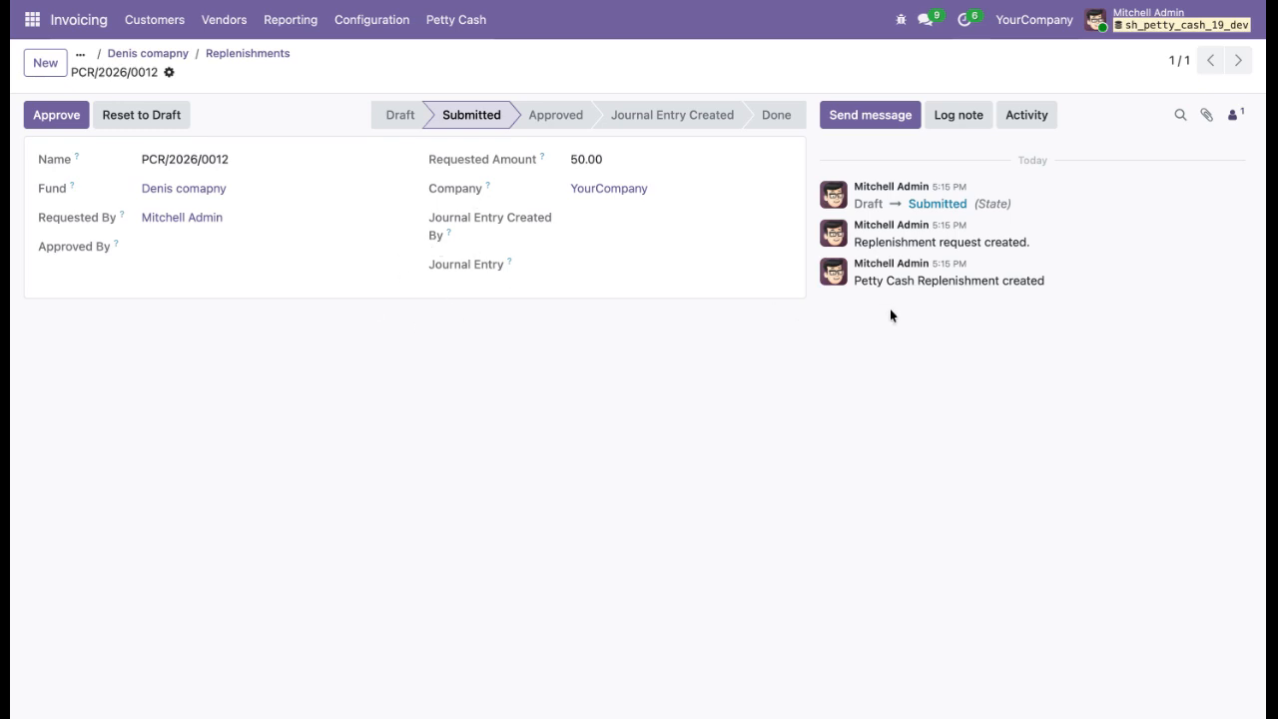
click(33, 128)
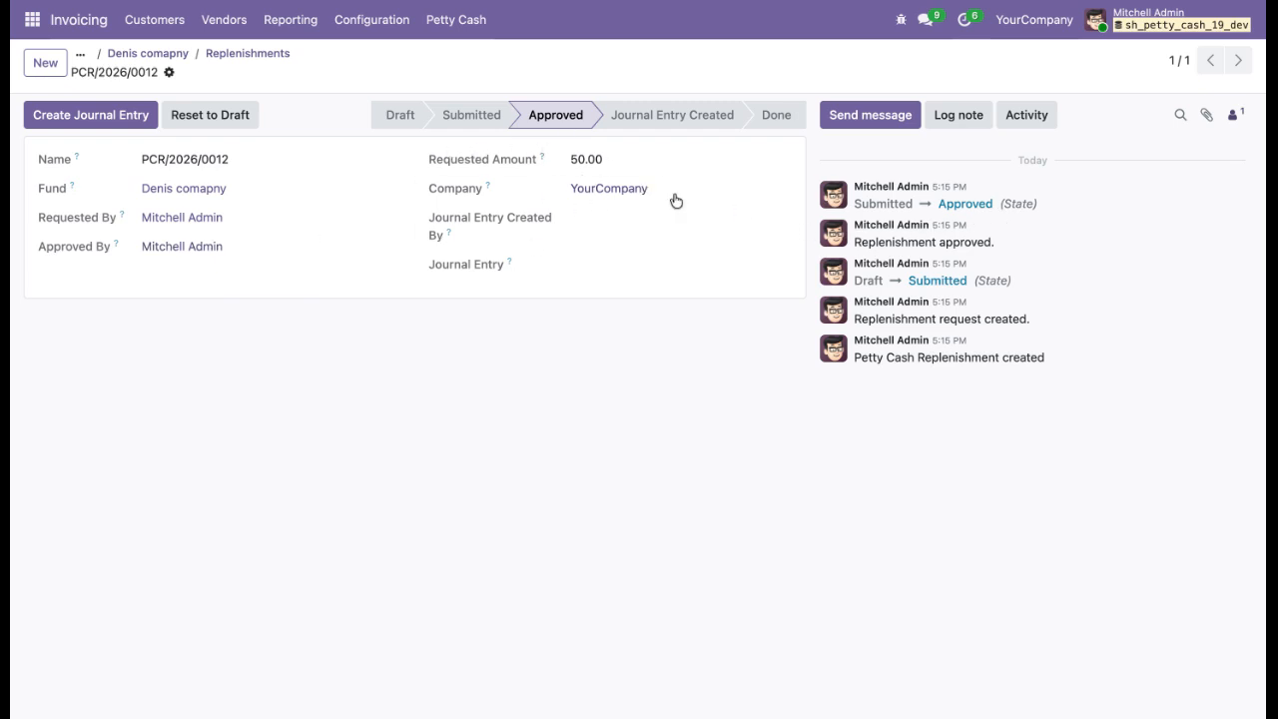
Create the replenishment's journal entry and open it to review before returning to the replenishment.
click(51, 113)
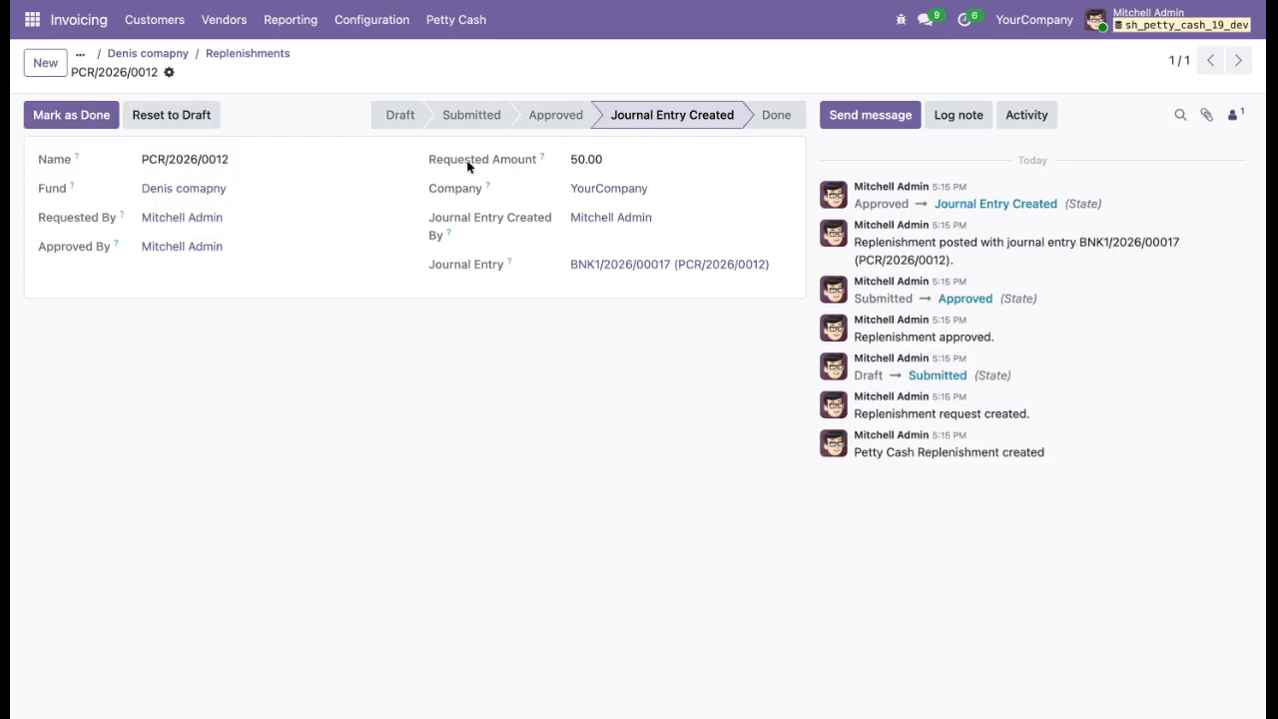
click(576, 263)
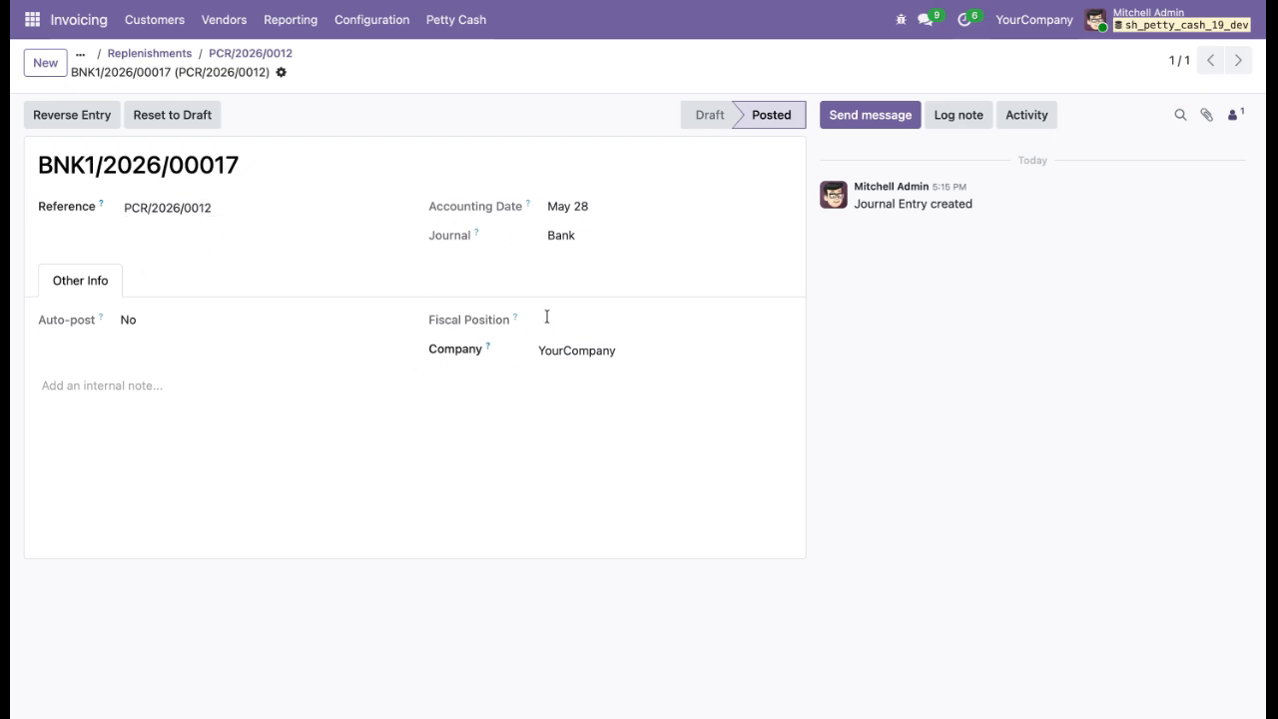
click(244, 54)
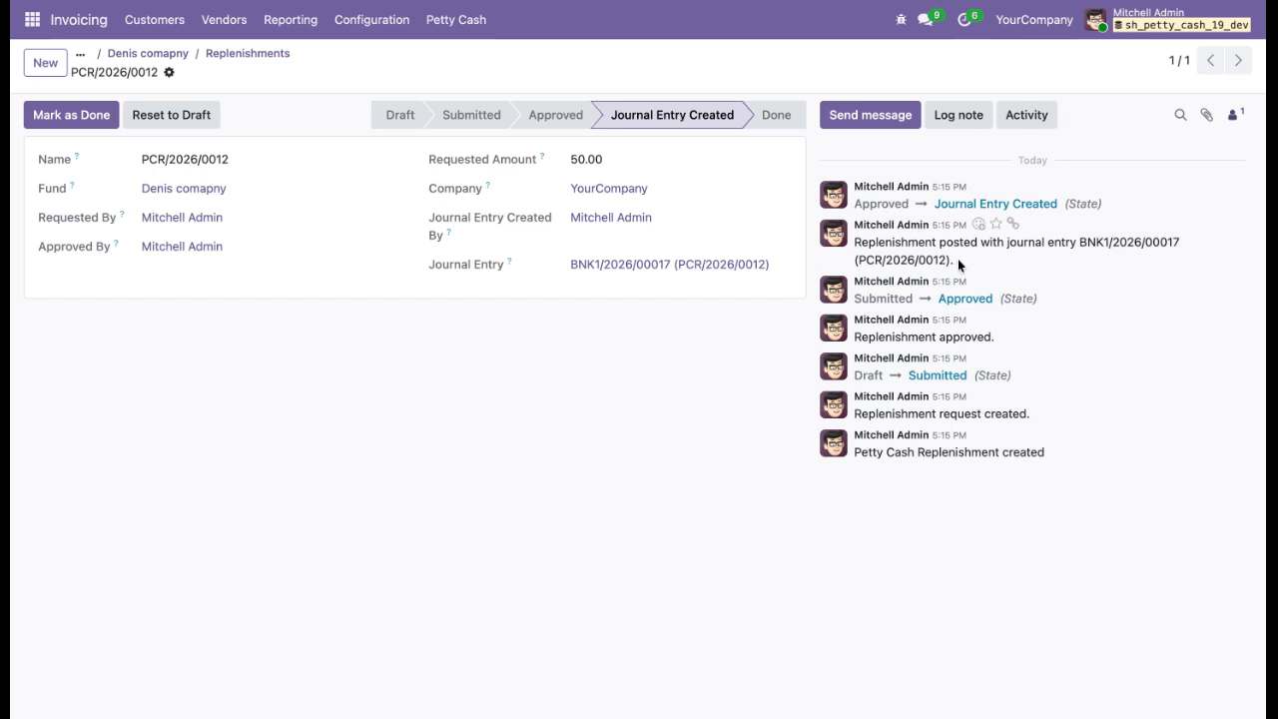
drag(958, 258, 855, 260)
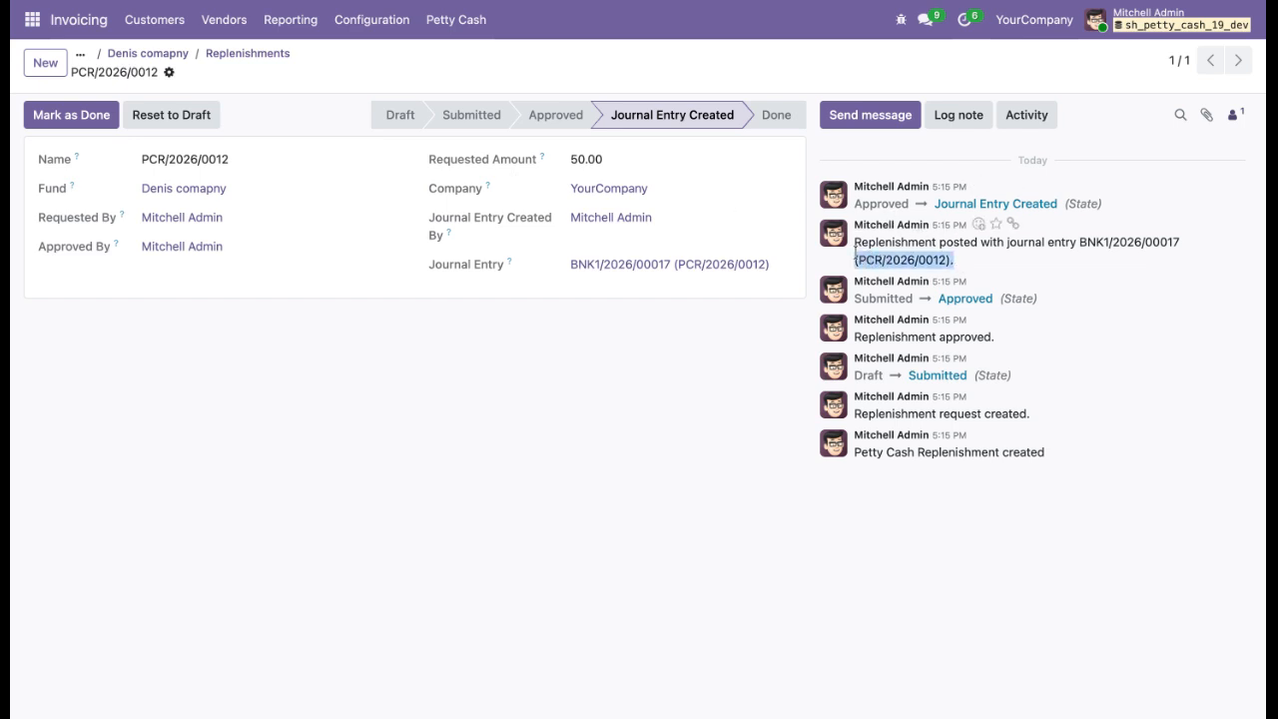
Mark the replenishment as done and return to the replenishments list.
click(724, 369)
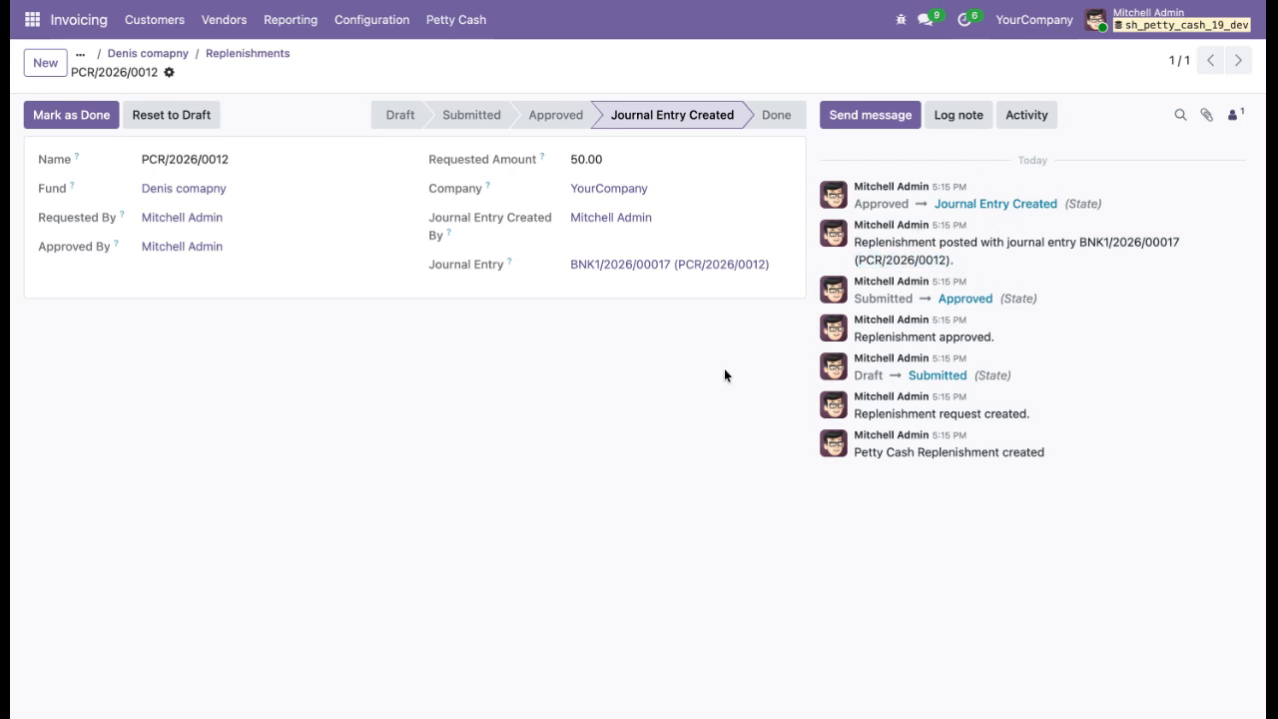
click(47, 117)
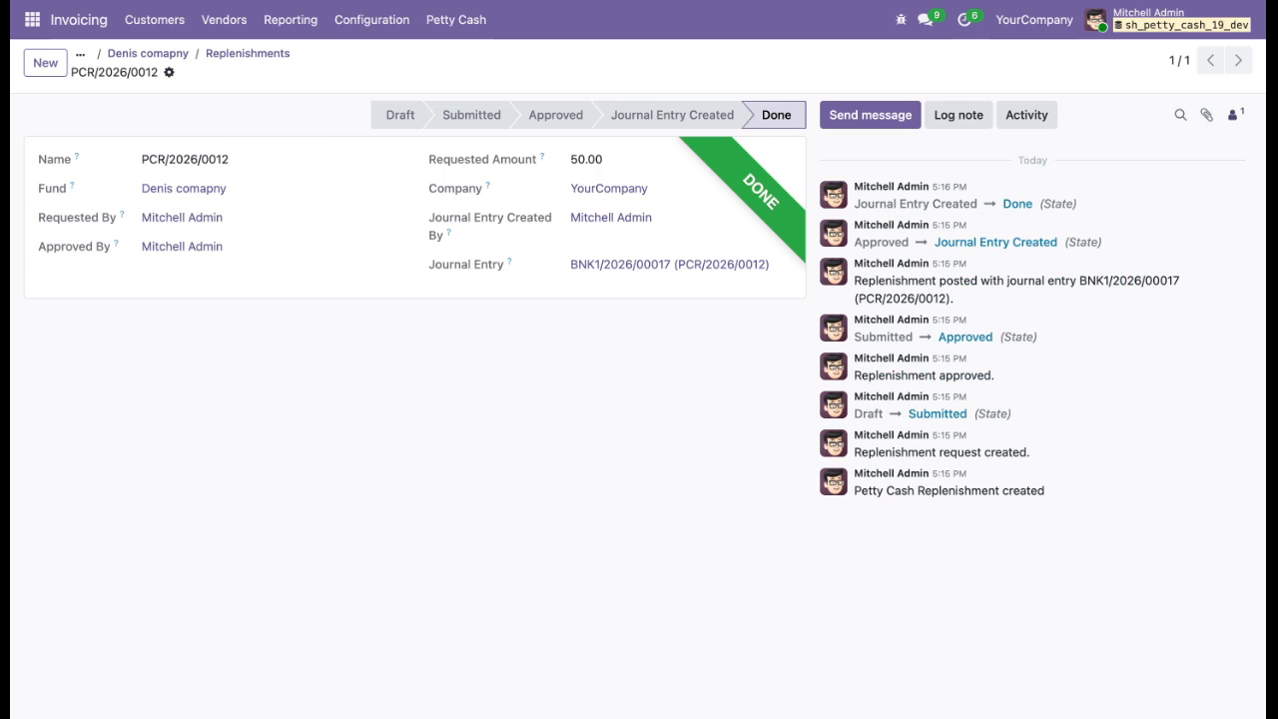
click(258, 56)
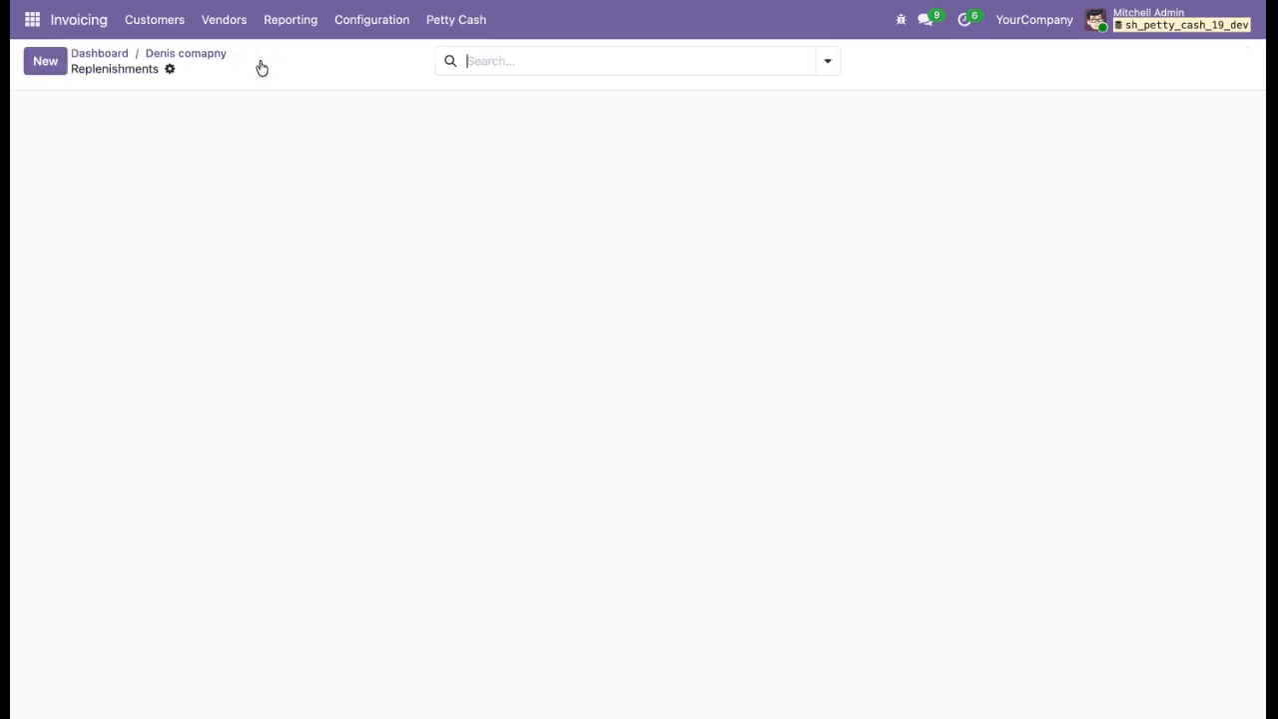
Open the petty cash Aging Analysis report and review the unreconciled vouchers list.
click(432, 21)
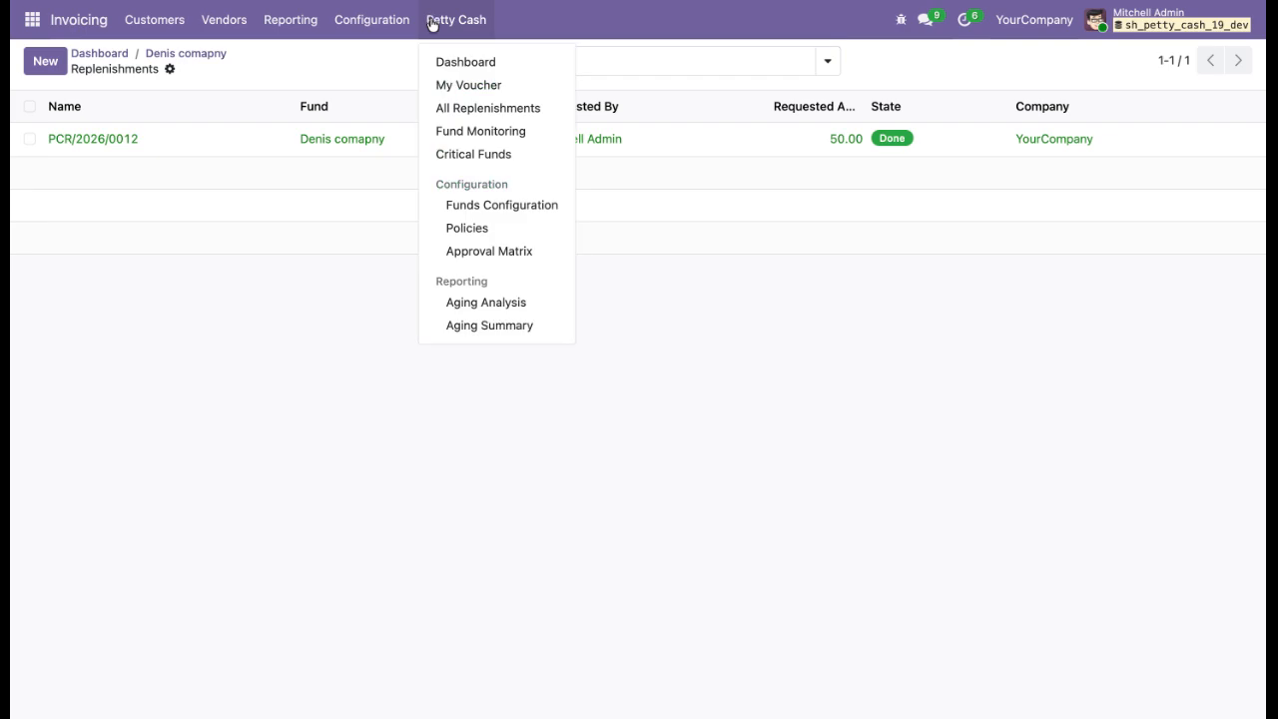
click(467, 302)
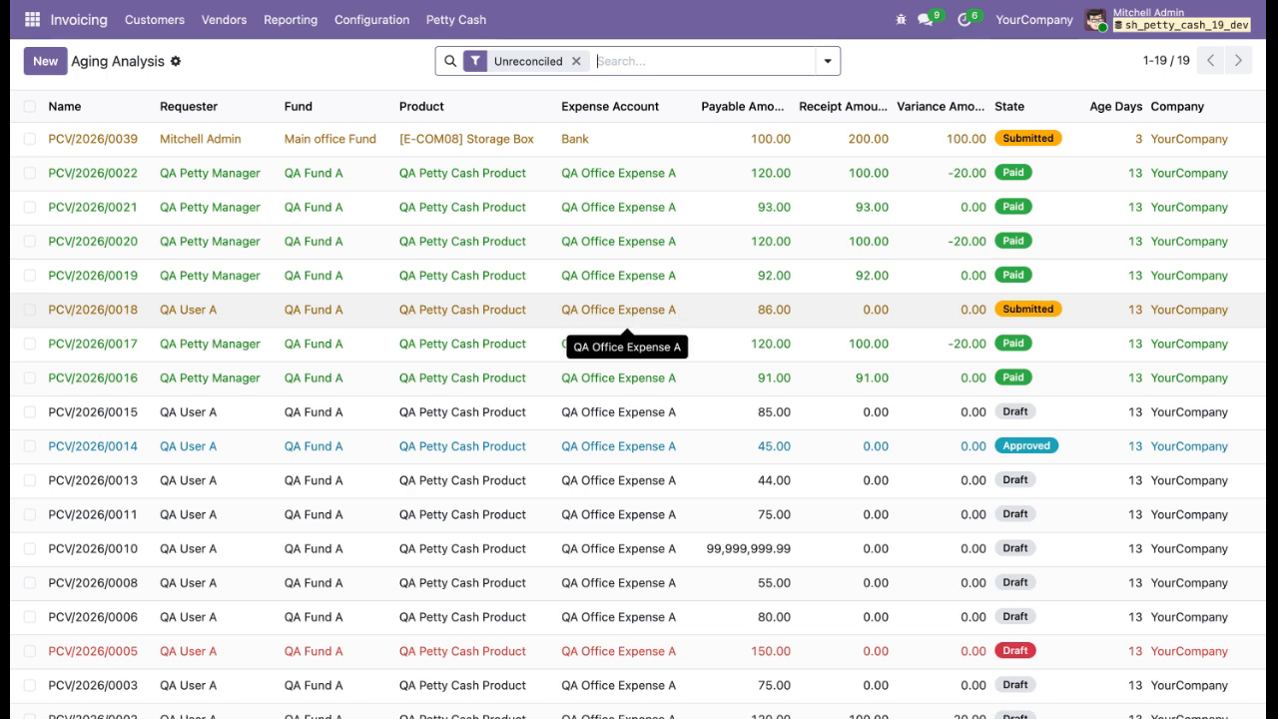
scroll(627, 310, down, 2)
scroll(627, 309, up, 2)
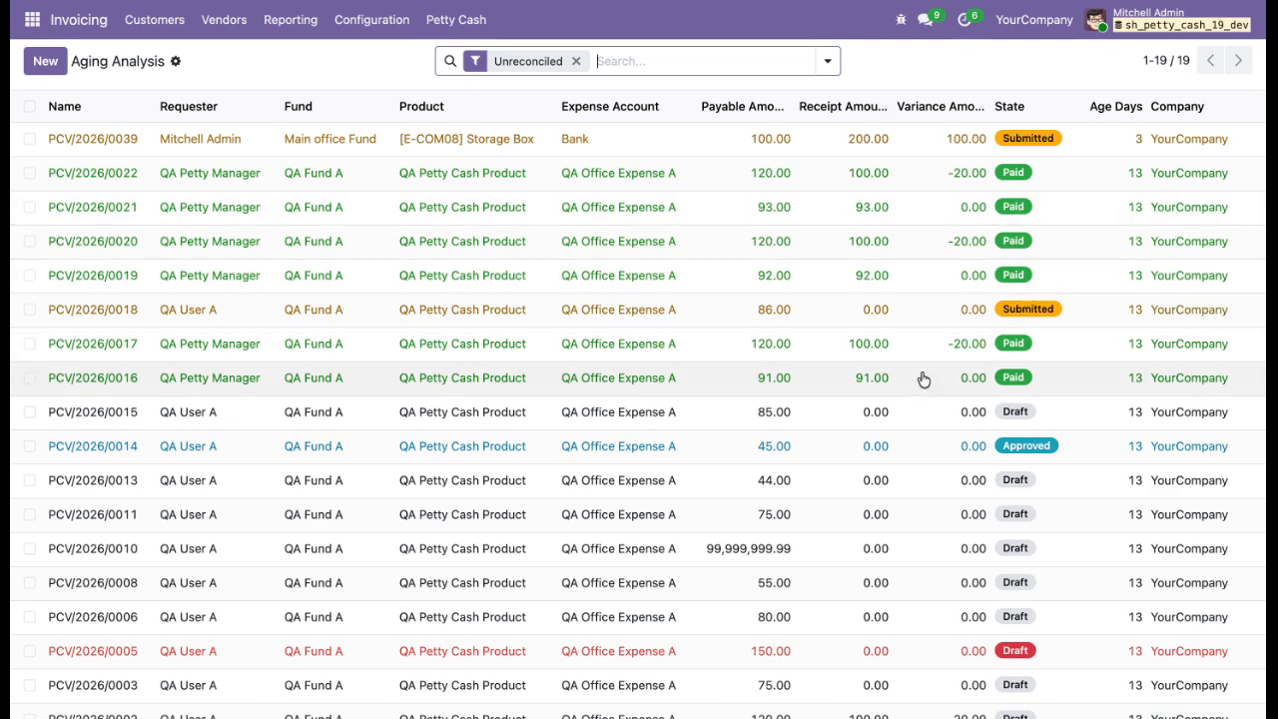
scroll(924, 379, down, 2)
scroll(924, 379, up, 3)
Open the Critical Funds list, inspect the QA Fund A record, and go back to the list.
click(453, 32)
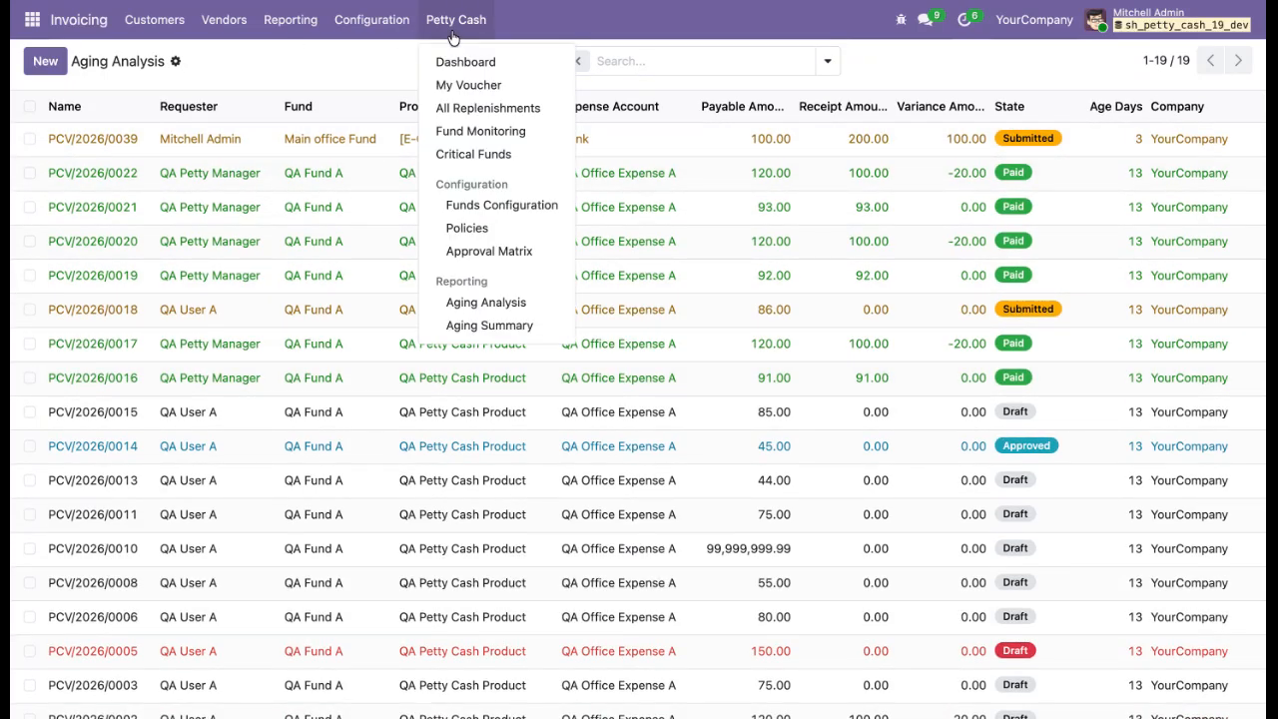
click(475, 154)
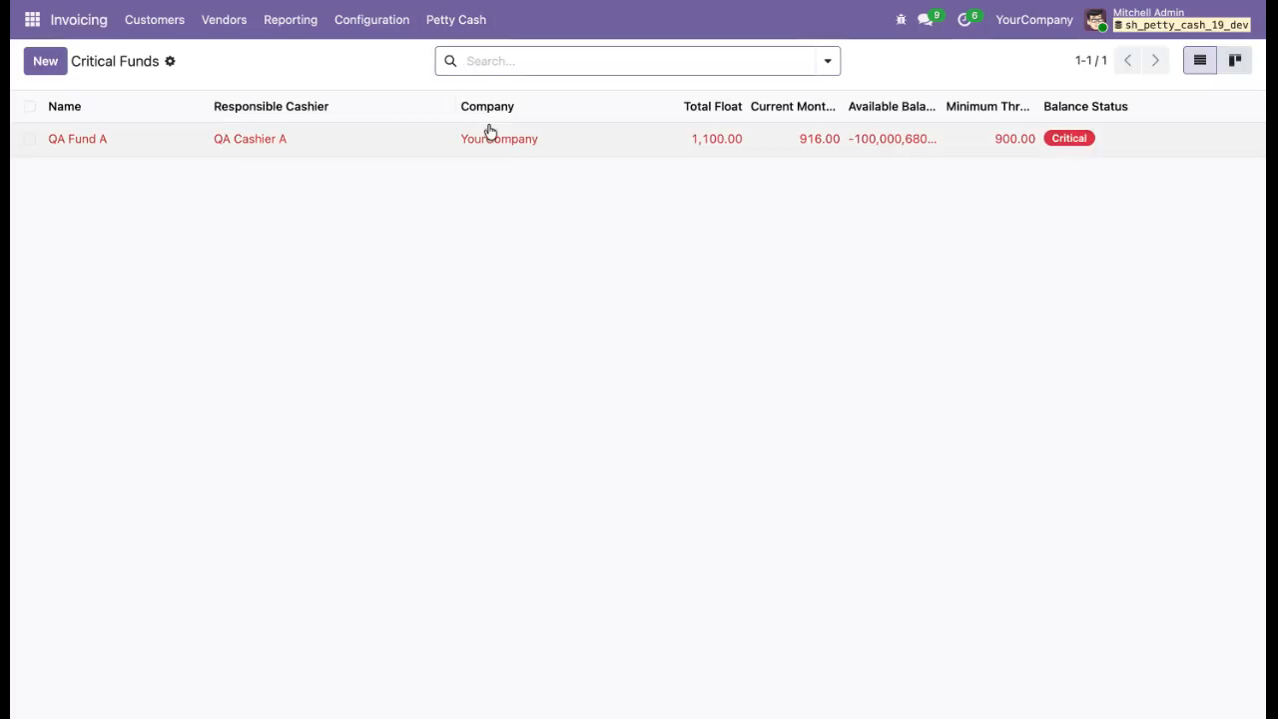
click(477, 152)
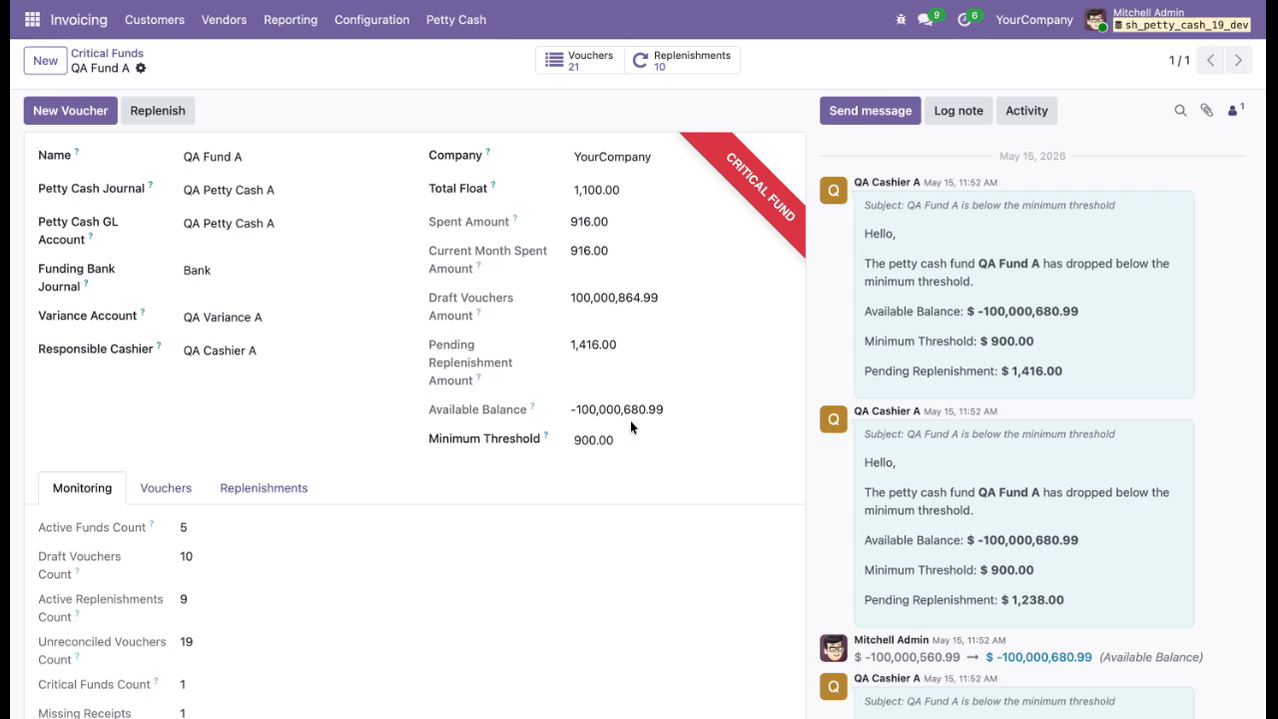
scroll(960, 499, down, 1)
scroll(961, 500, down, 1)
scroll(960, 449, up, 2)
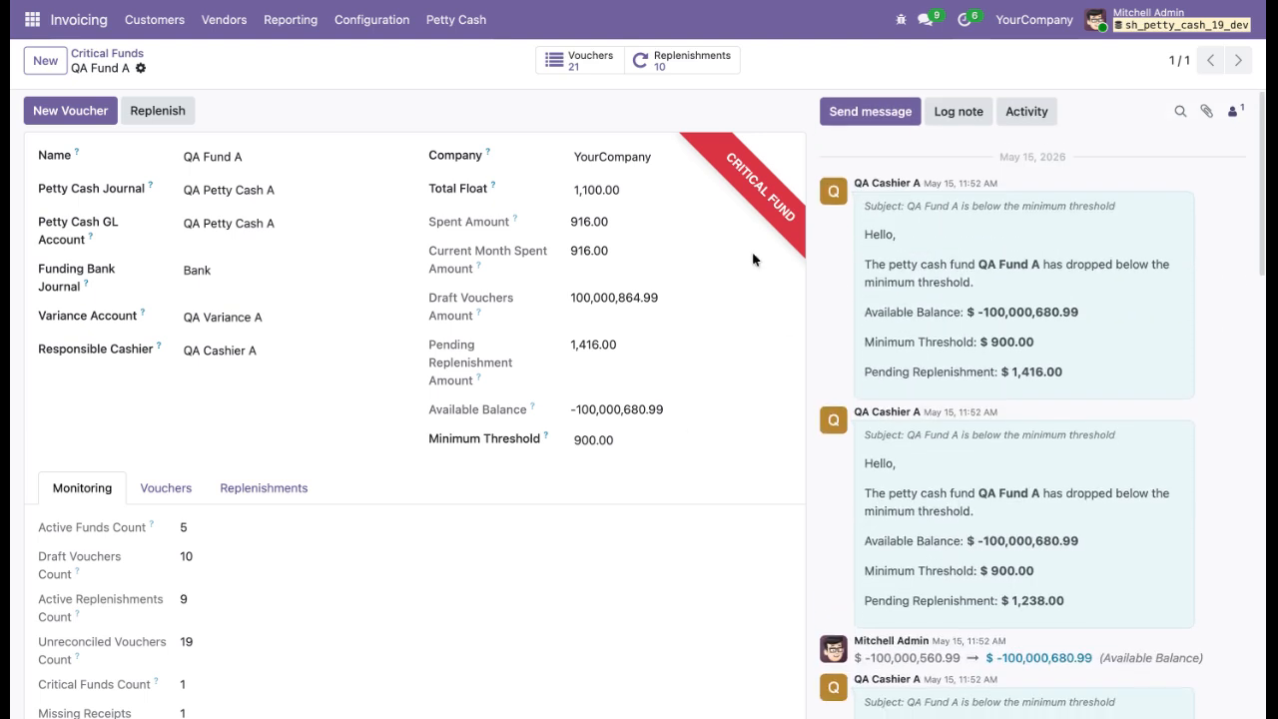
click(100, 55)
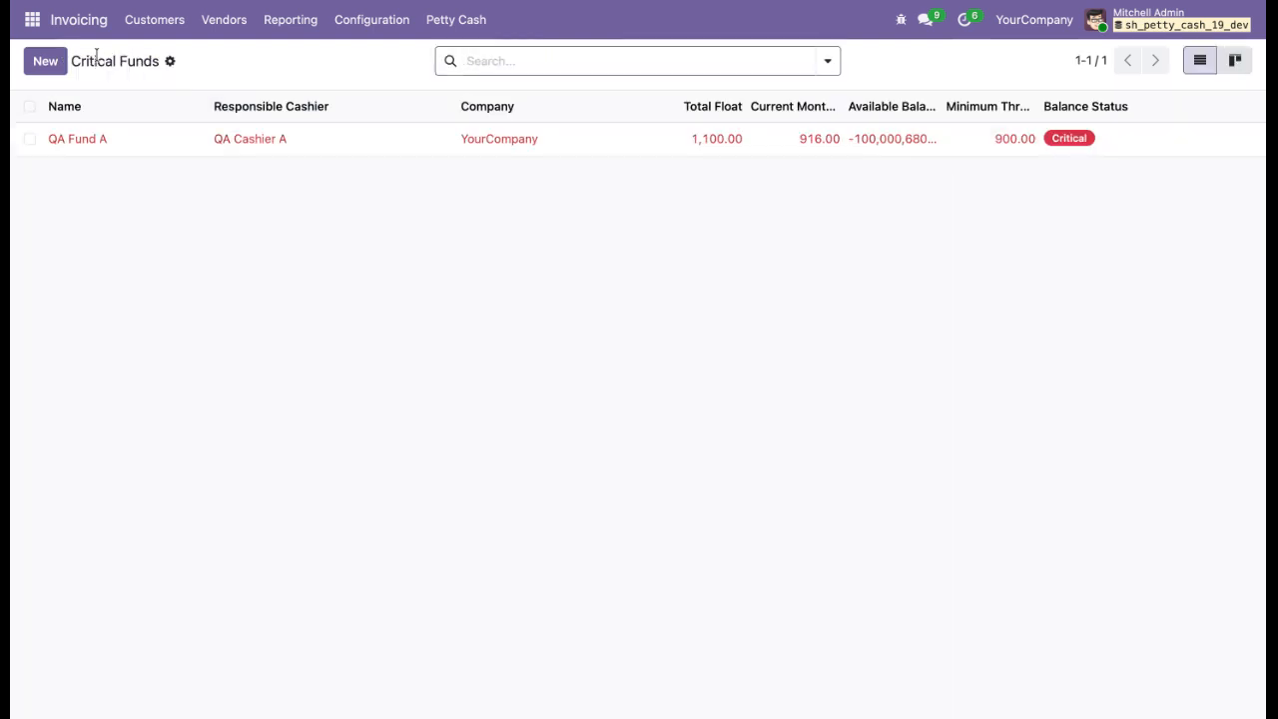
Return to the petty cash dashboard.
click(439, 33)
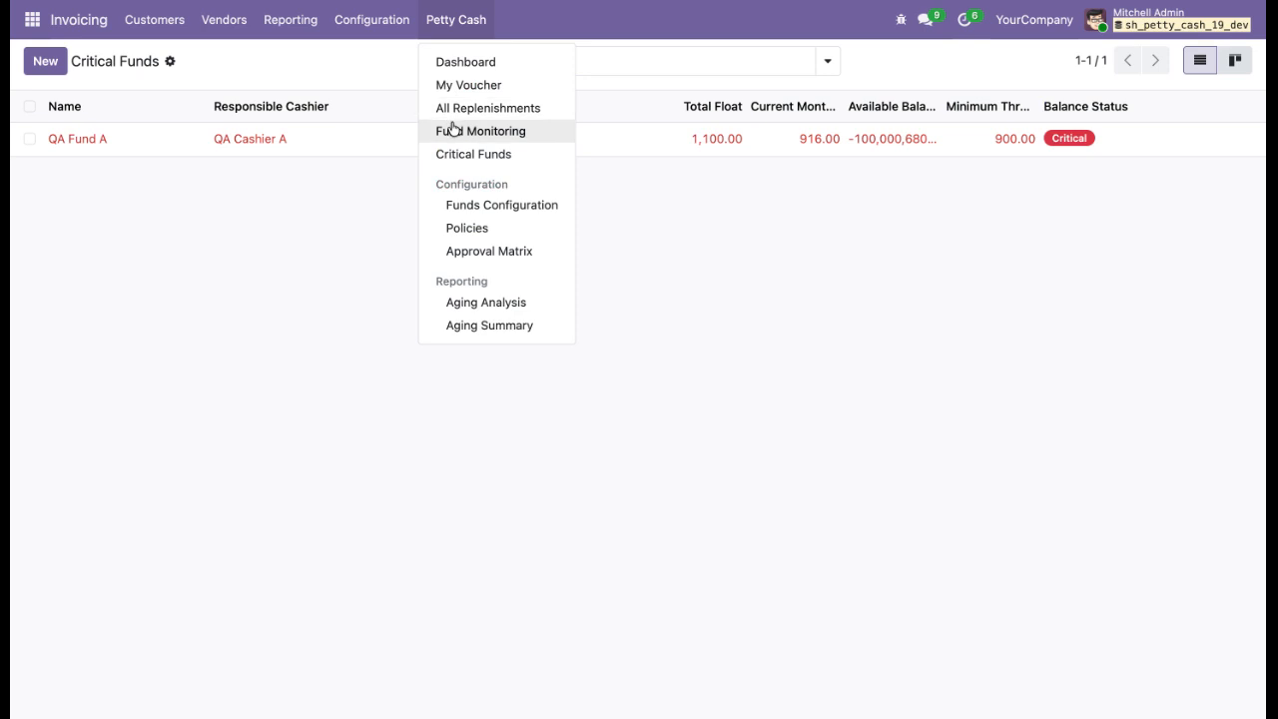
click(379, 204)
click(444, 20)
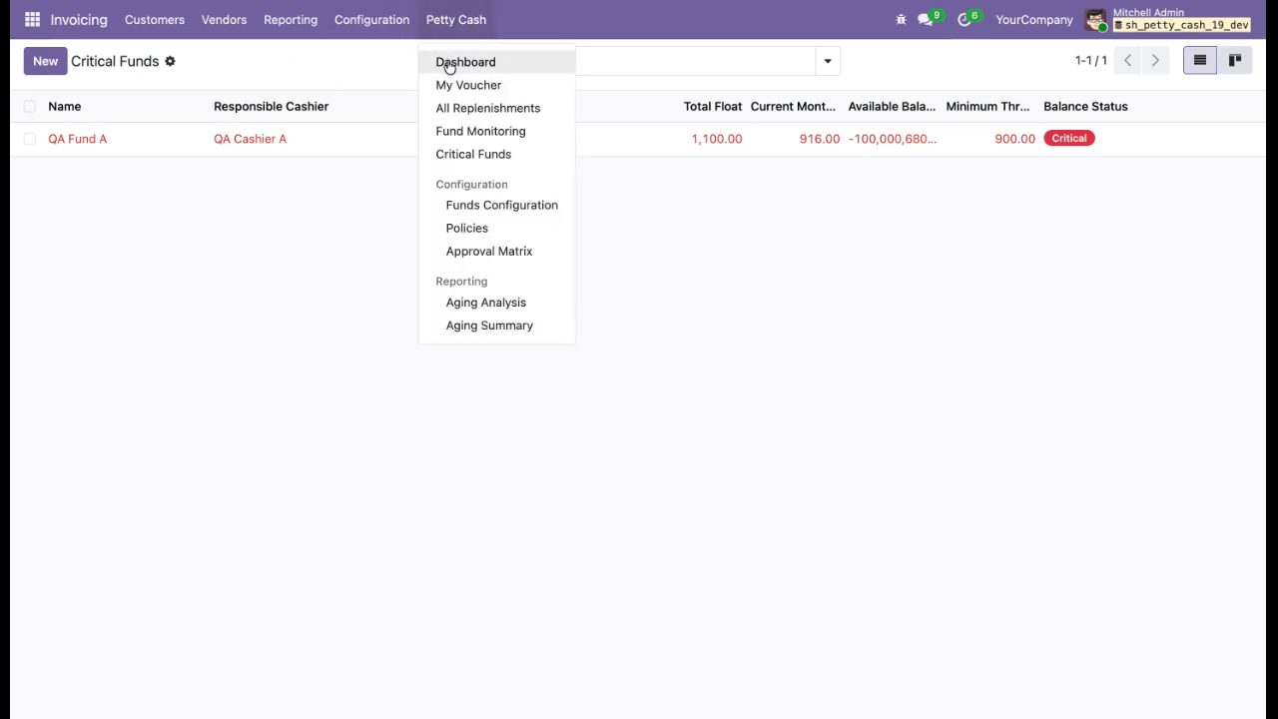
click(445, 60)
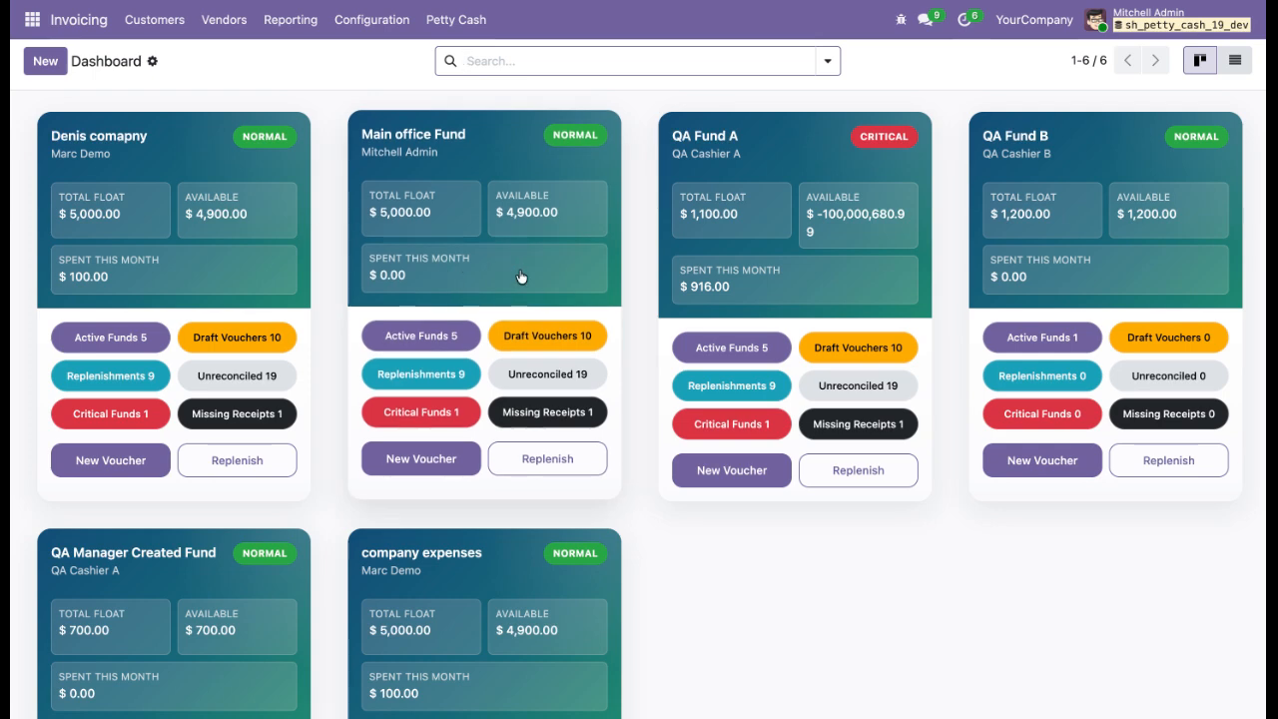